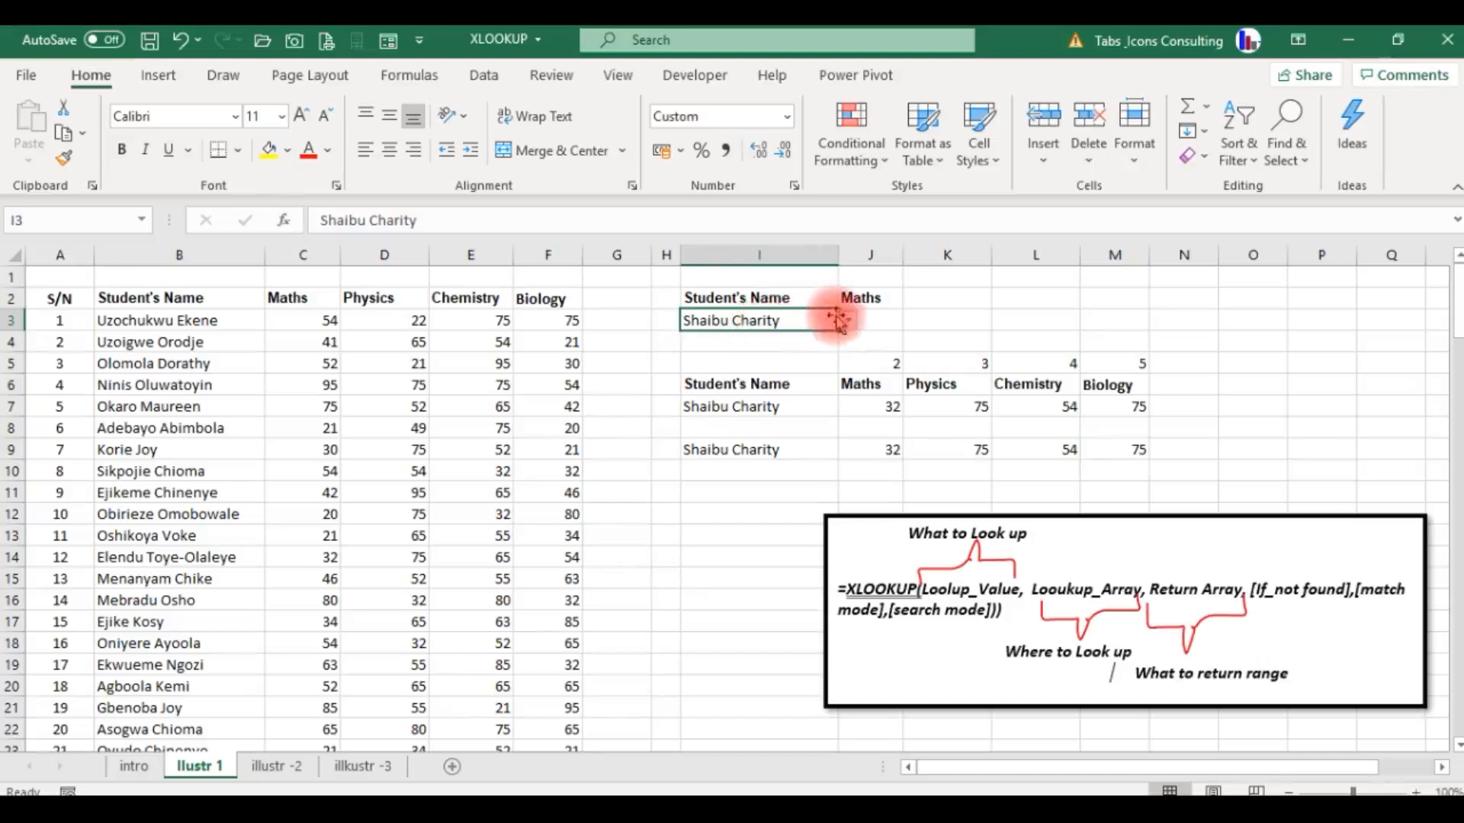
Start an XLOOKUP formula in J3 with I3 as the lookup value and B3:B130 as the lookup array.
click(867, 315)
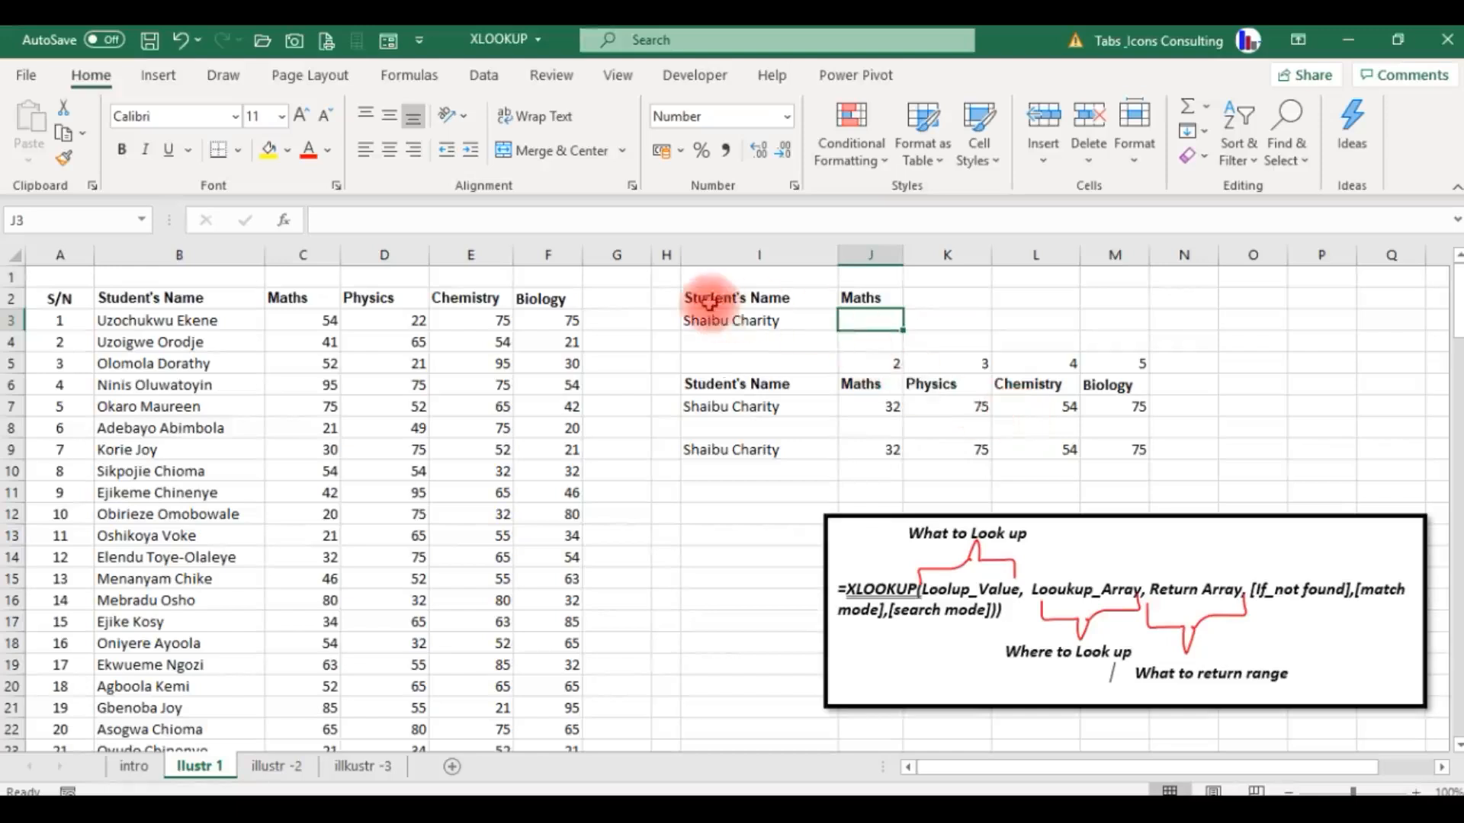
click(186, 341)
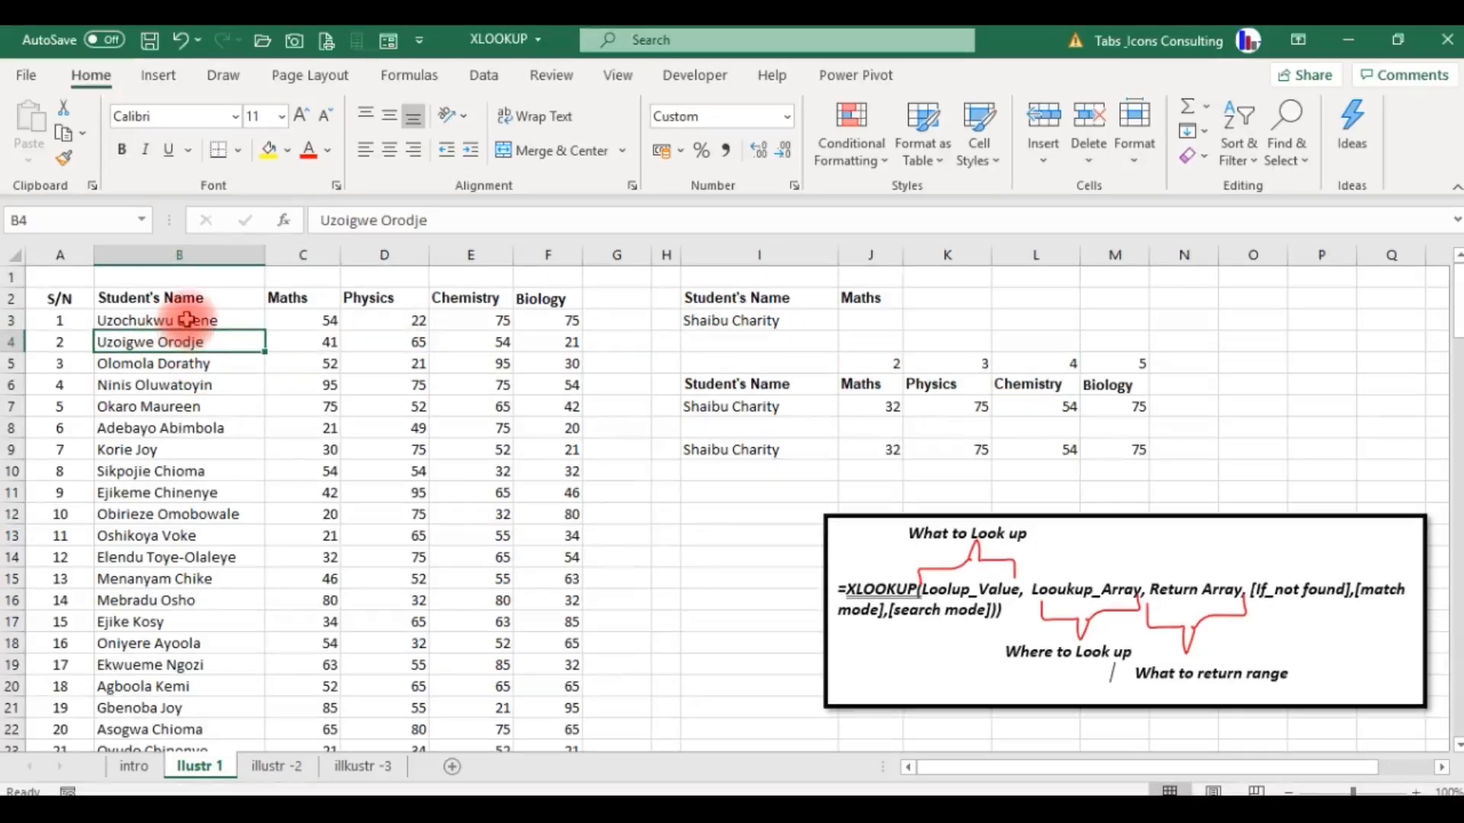
click(859, 319)
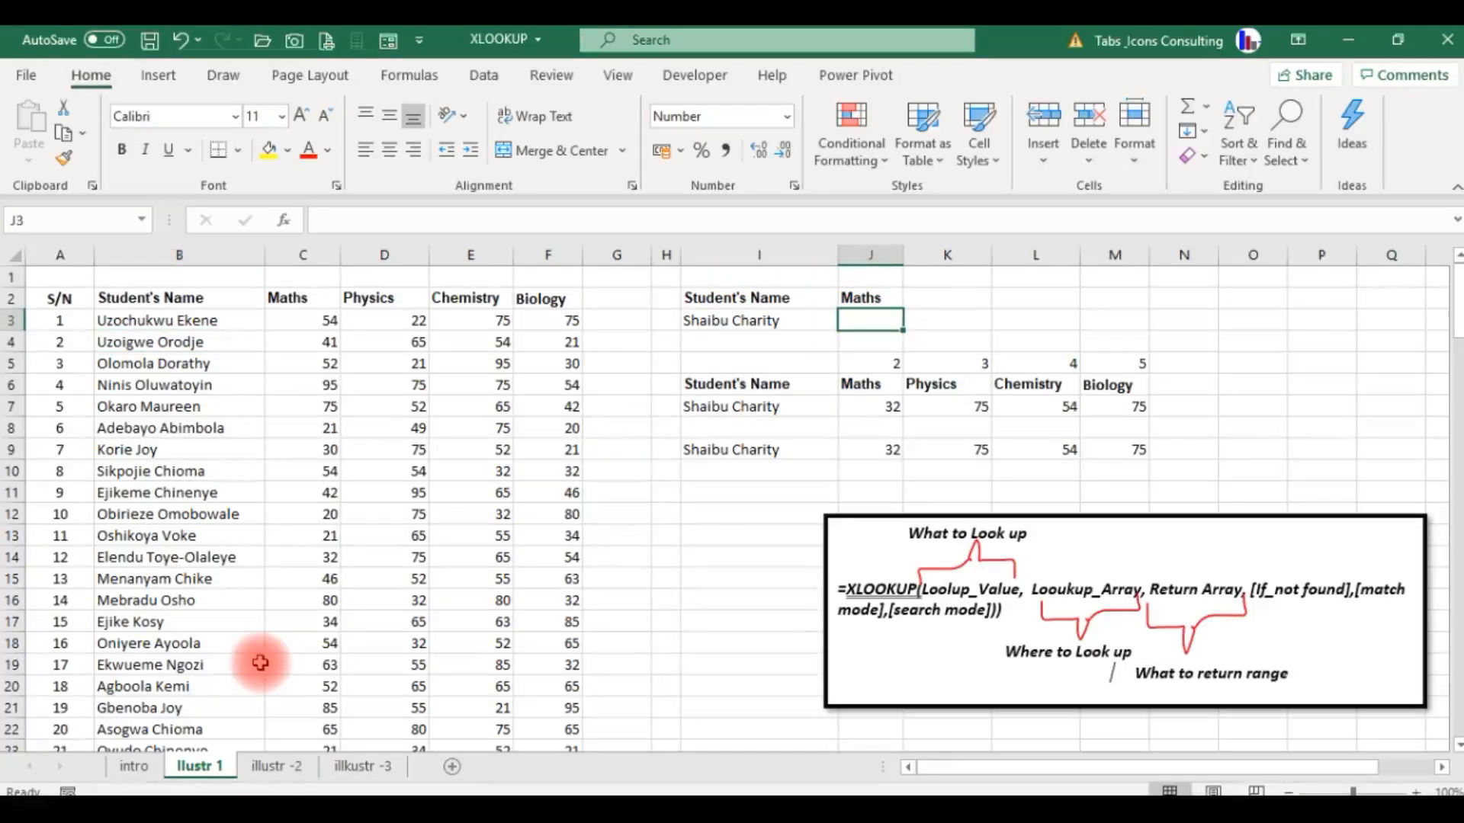
text(=xloo)
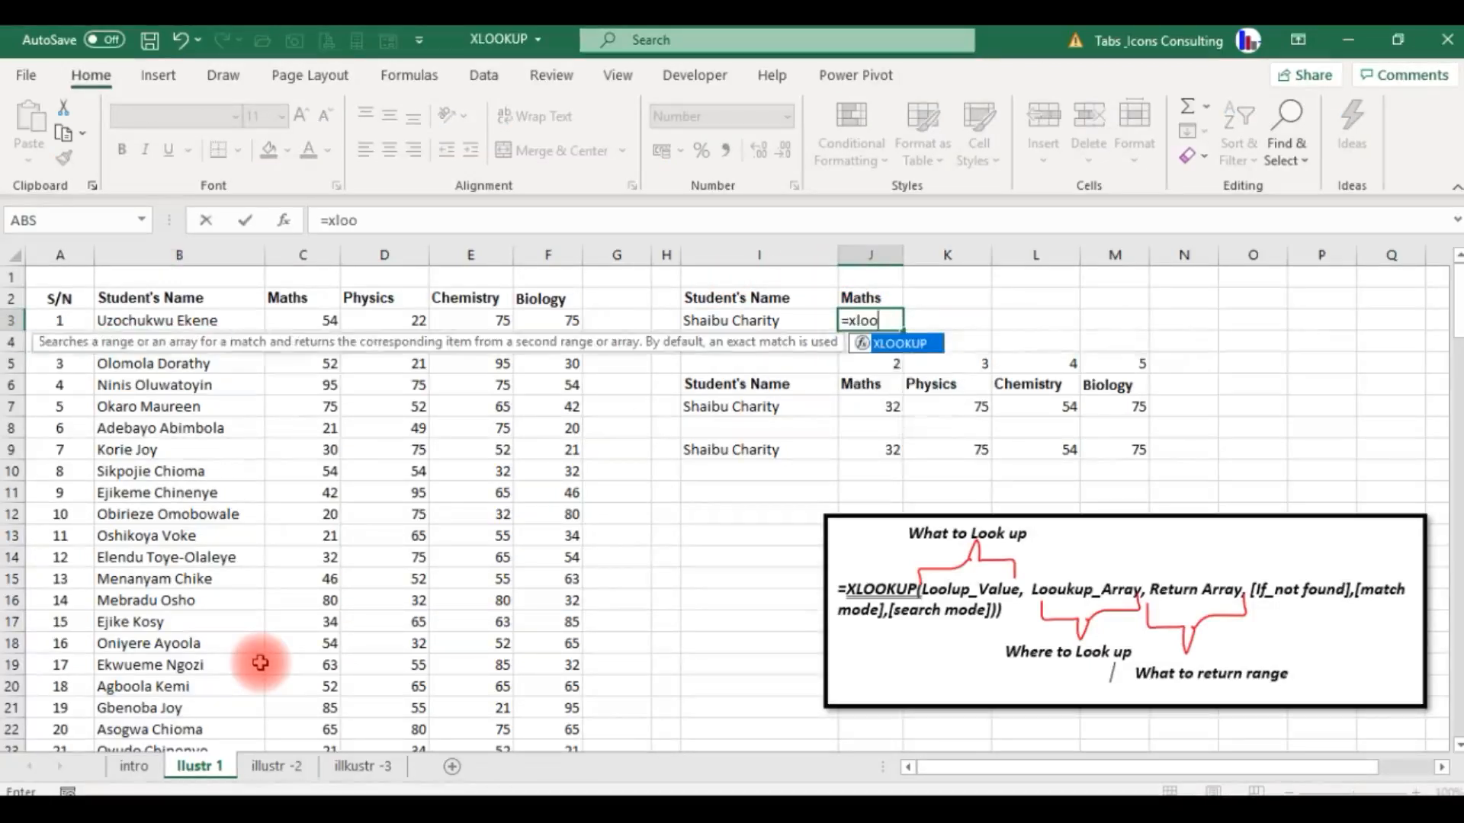
key(Tab)
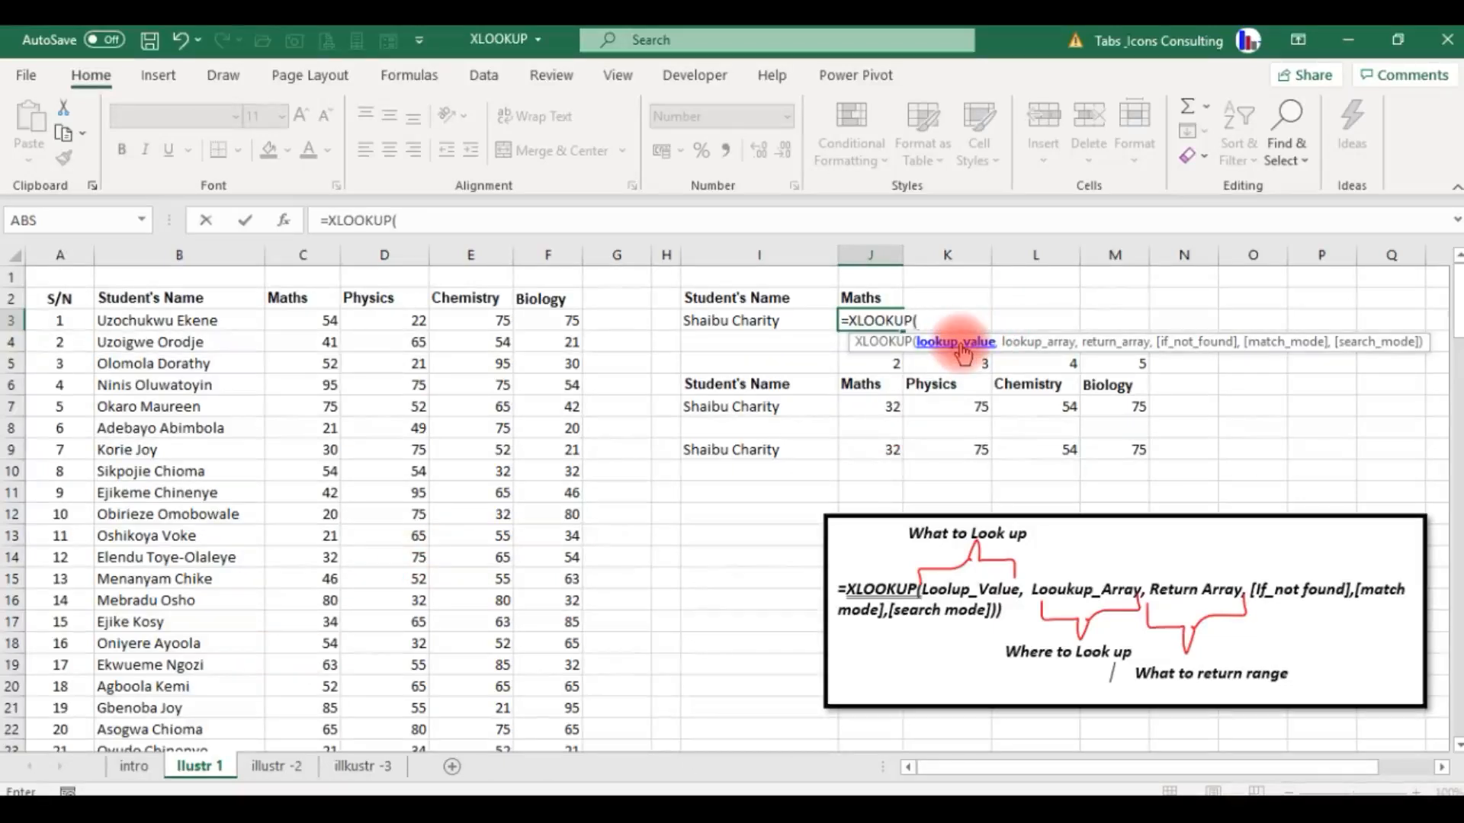
click(742, 328)
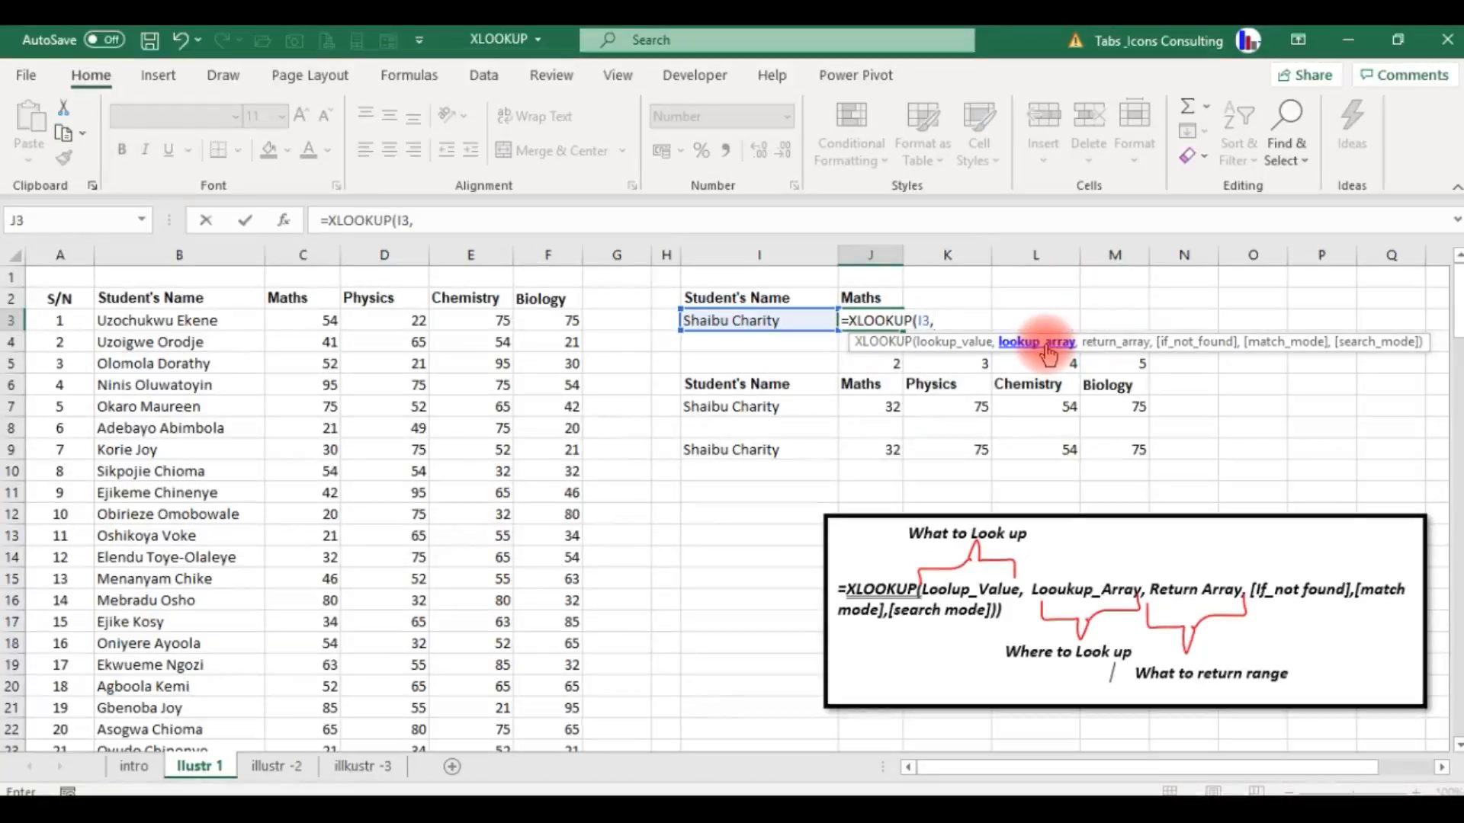
click(181, 321)
key(ctrl+shift+Down)
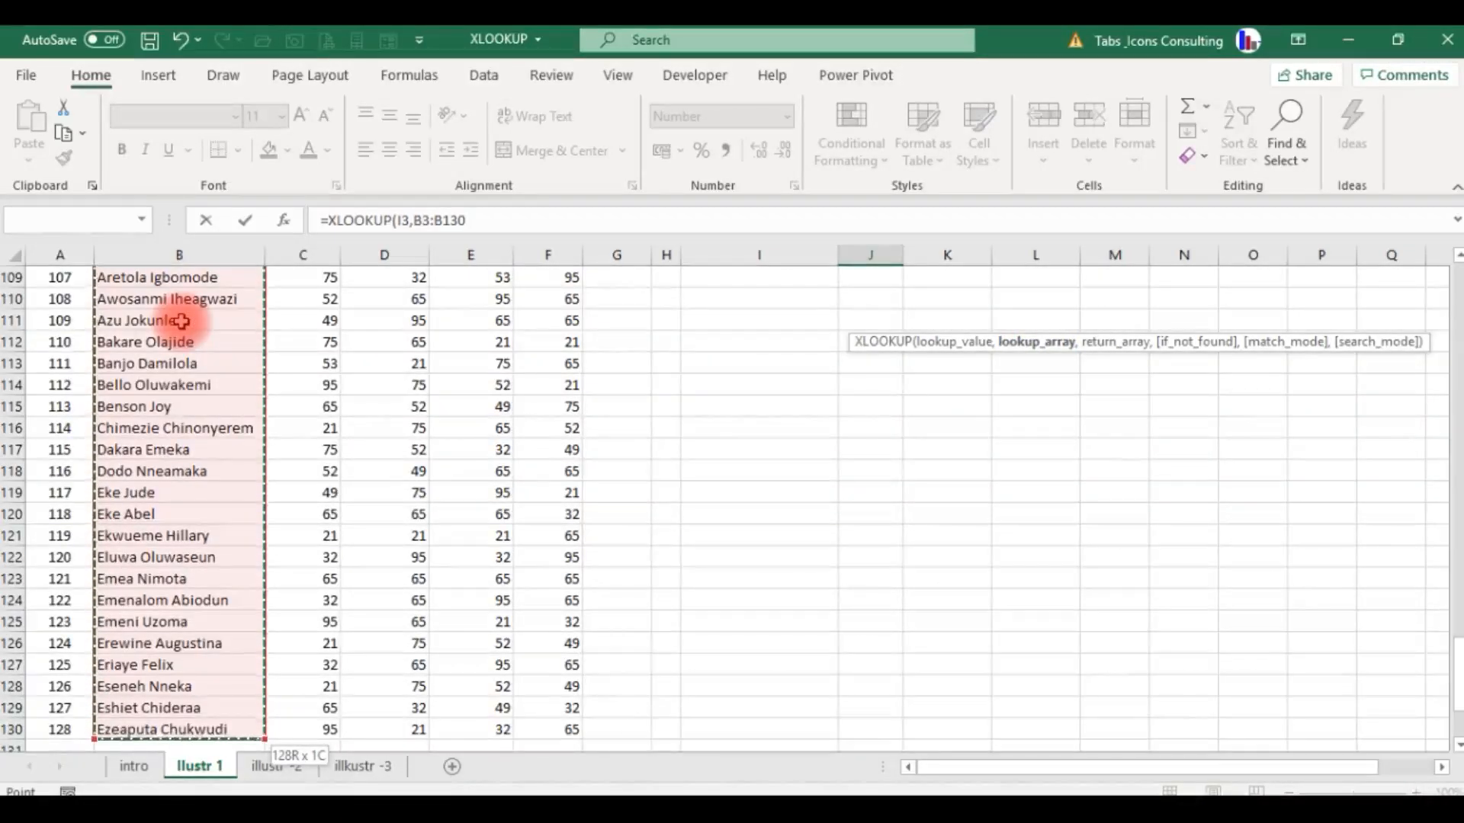
text(,)
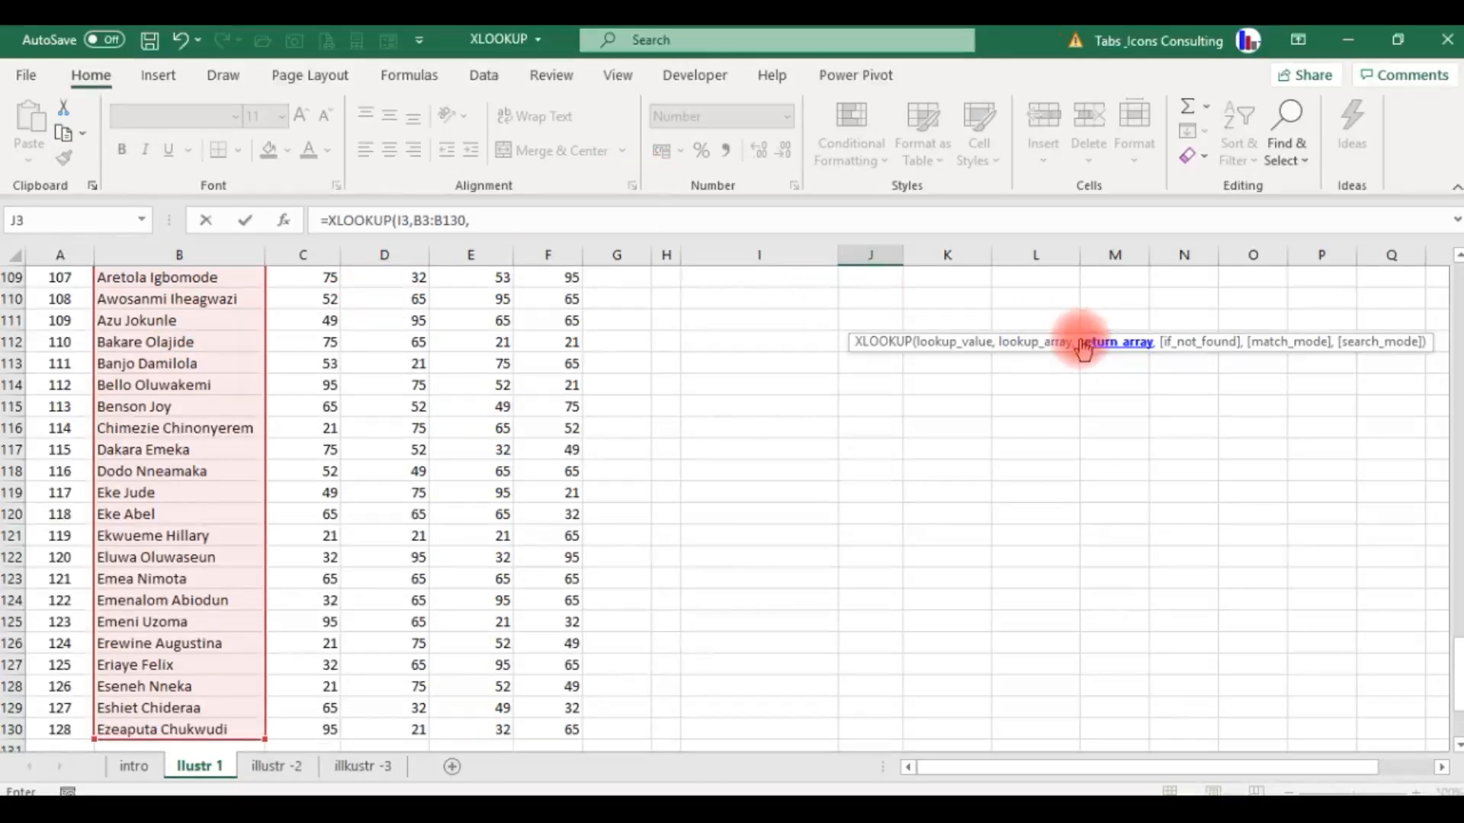
Complete the XLOOKUP formula in J3 with the Maths scores C3:C130 as the return array.
drag(1456, 671, 1454, 281)
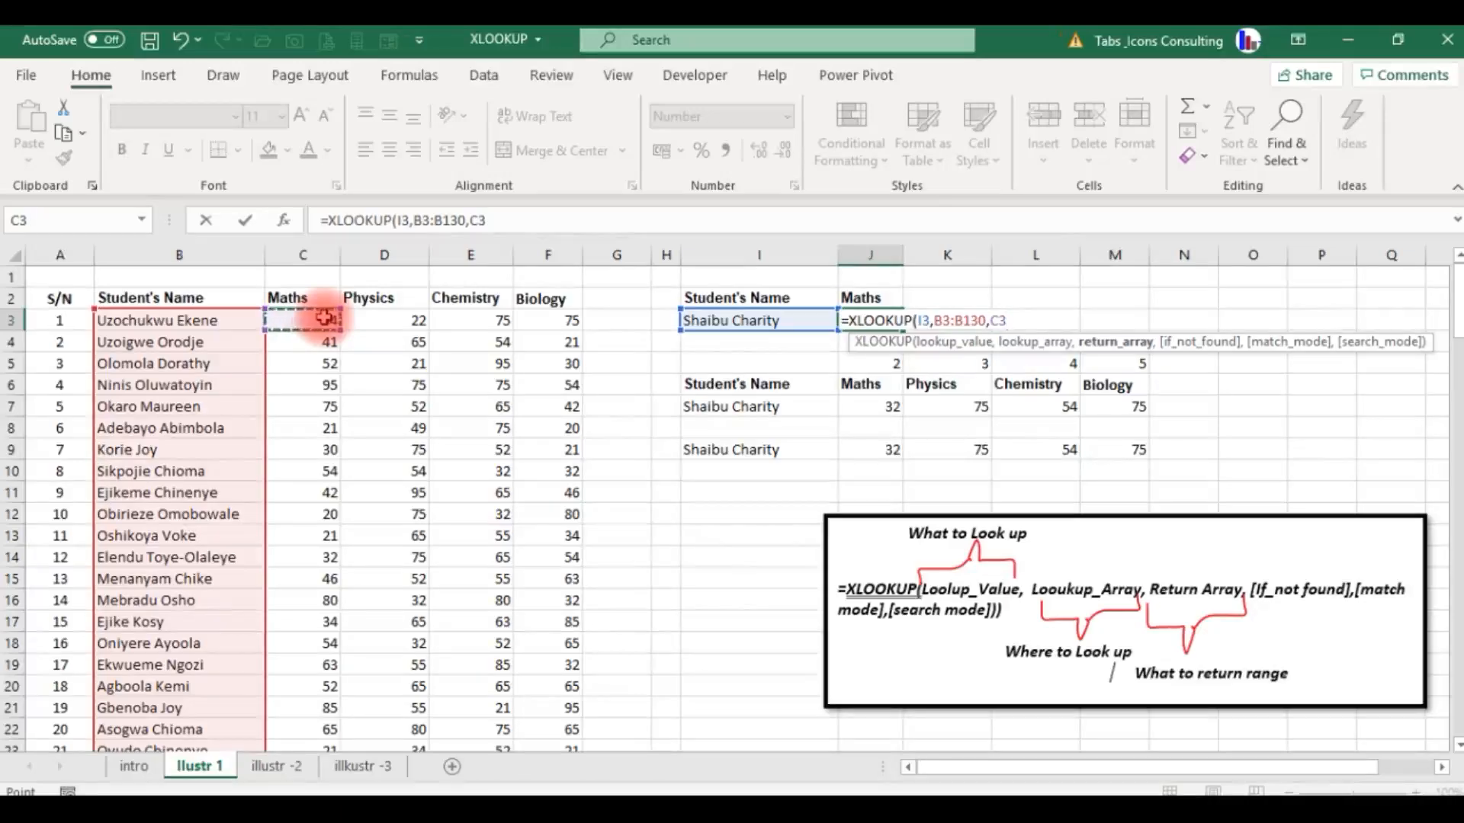
key(ctrl+shift+Down)
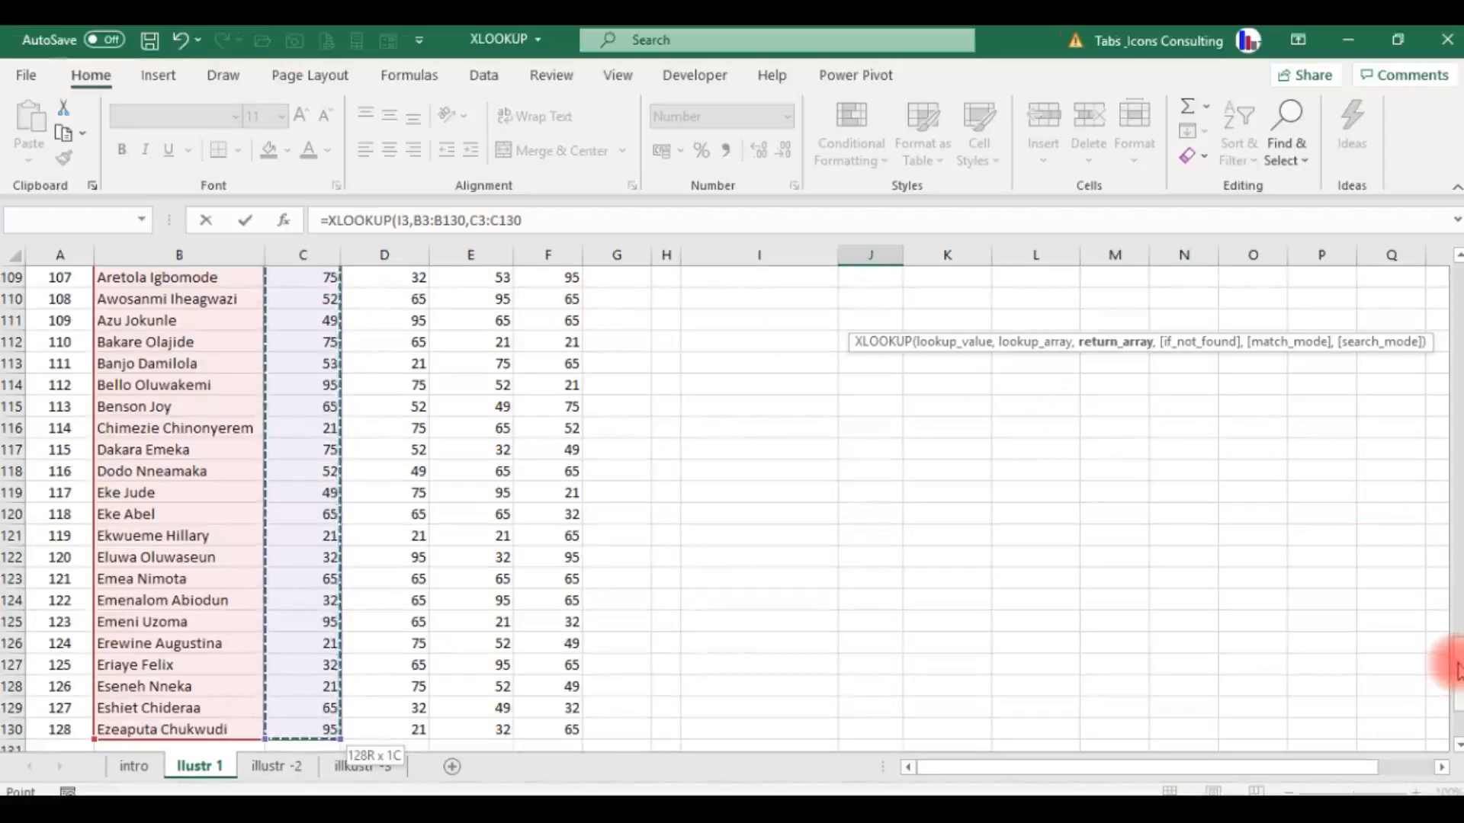
drag(1457, 670, 1456, 296)
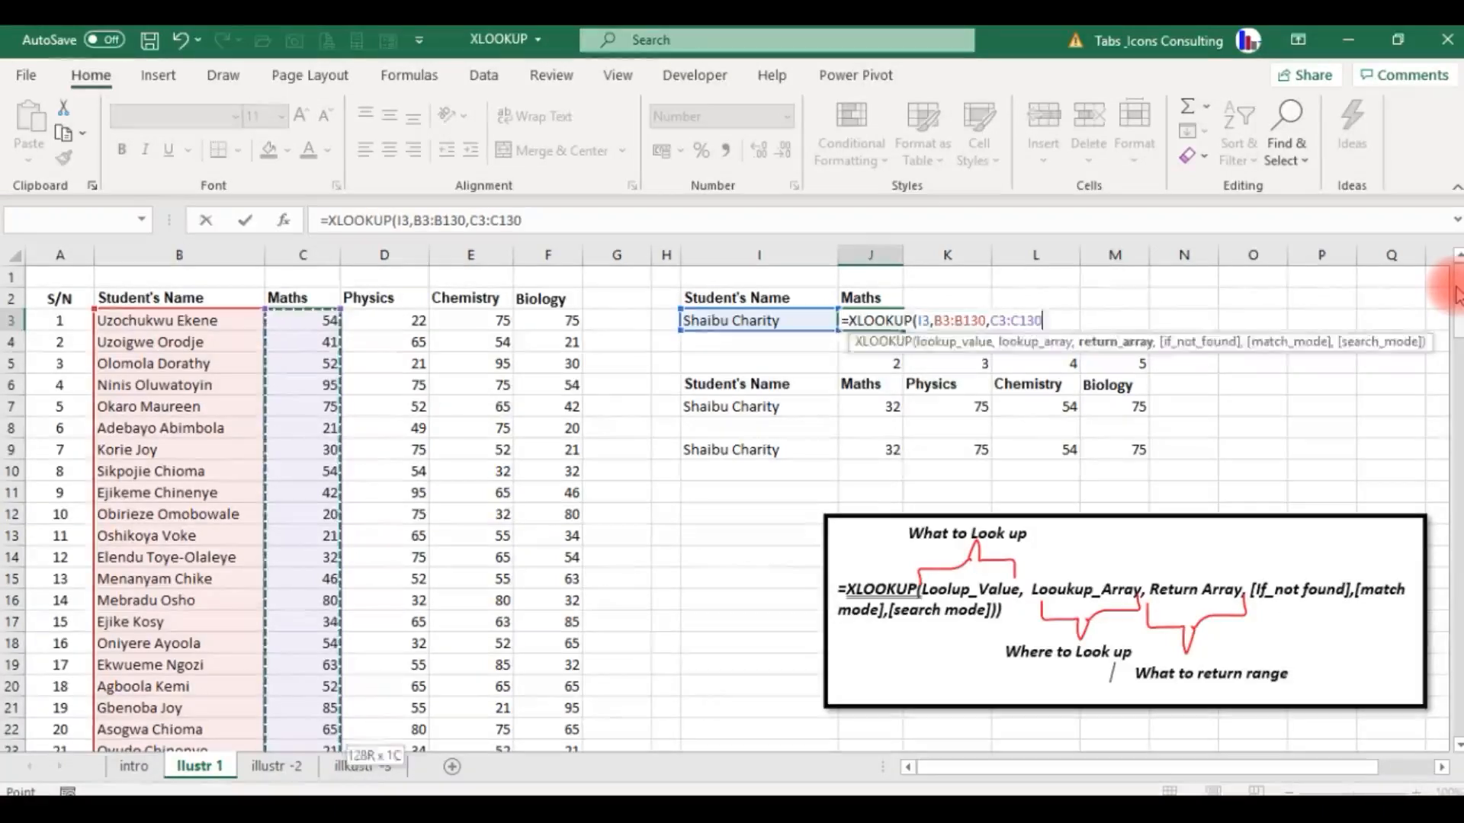
key(Return)
Test the Maths lookup by choosing two other students in succession for cell I3.
key(Up)
key(Left)
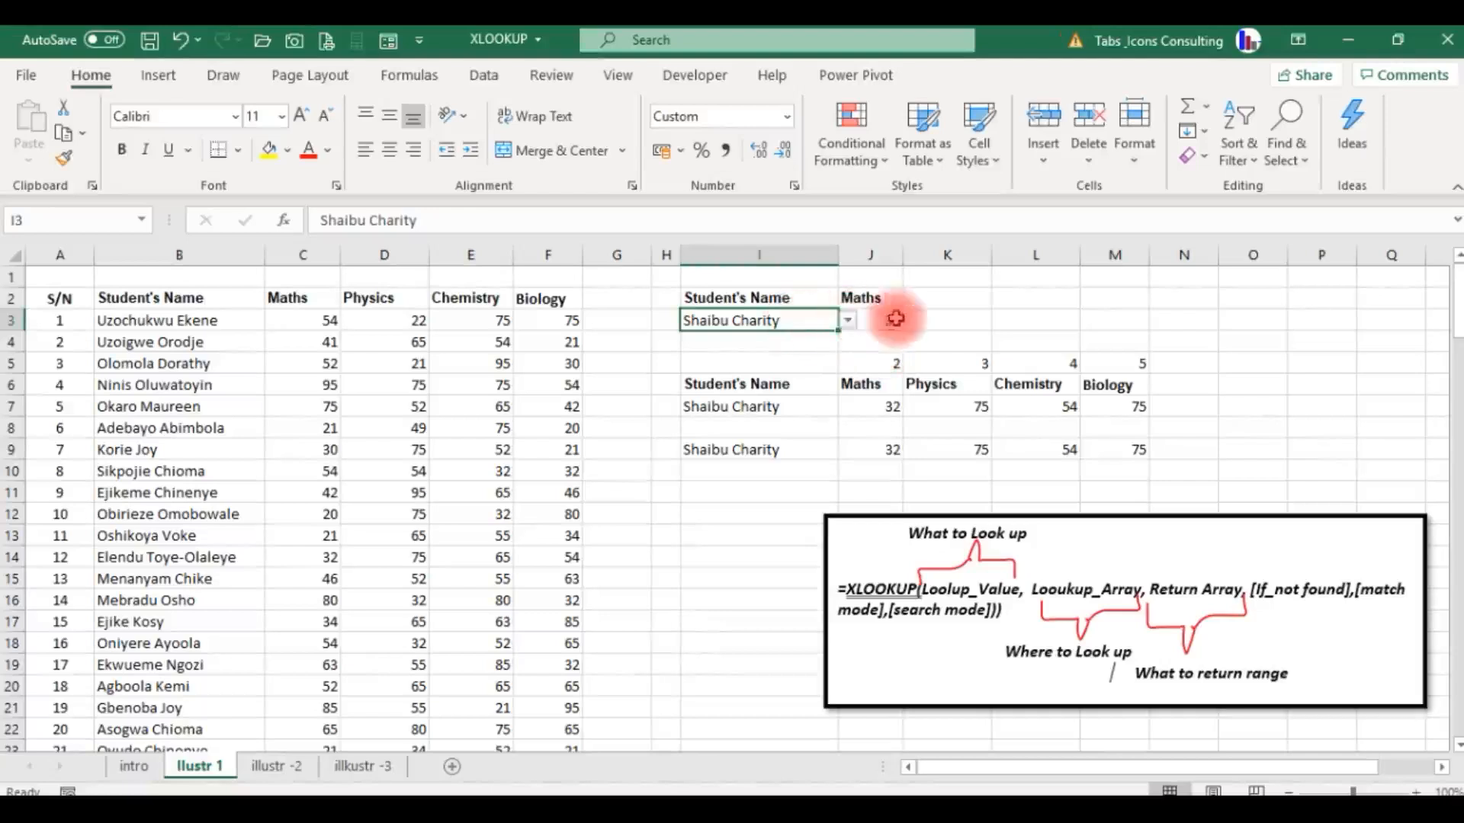
click(851, 326)
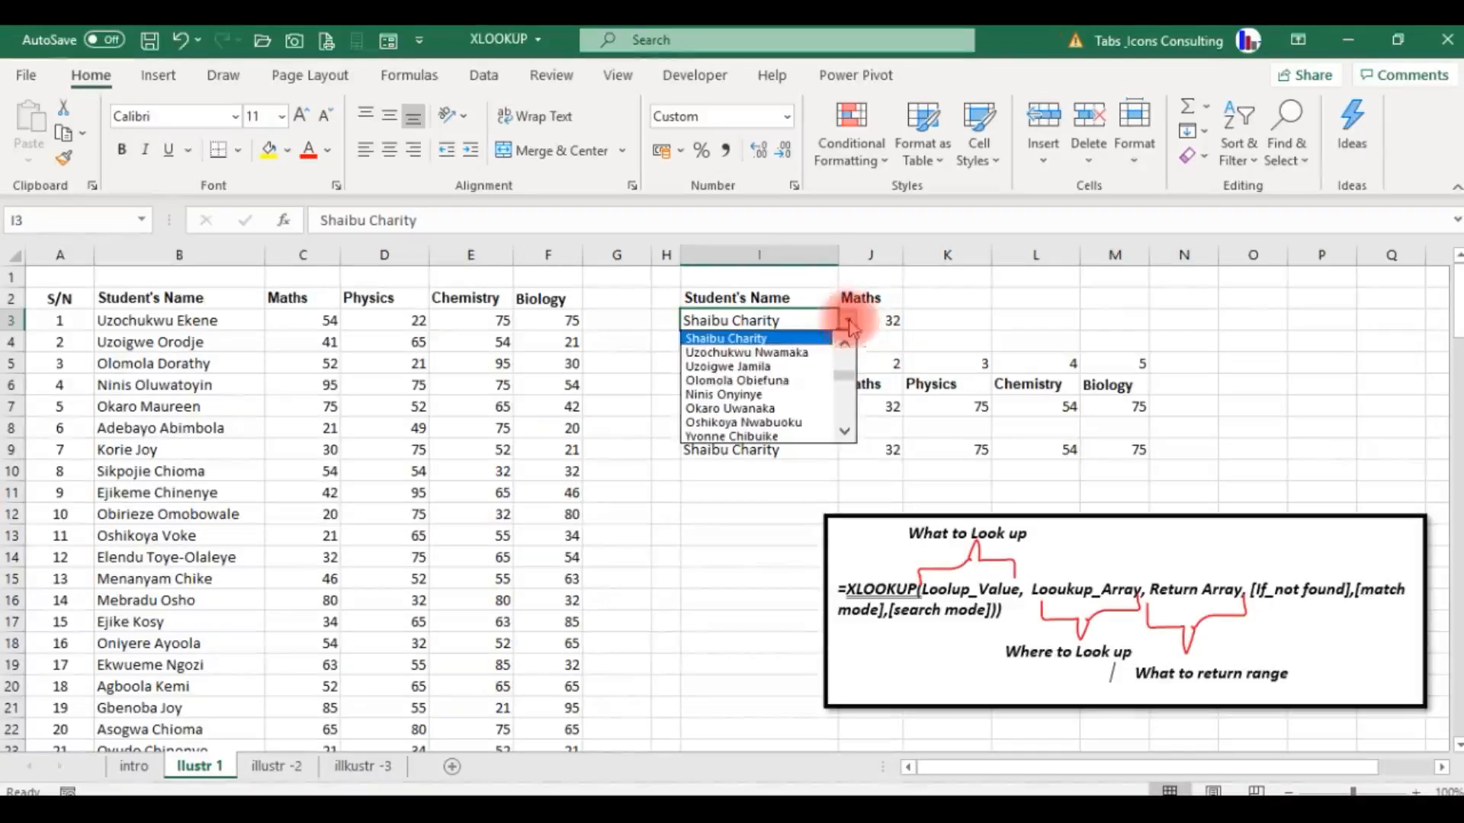
click(770, 347)
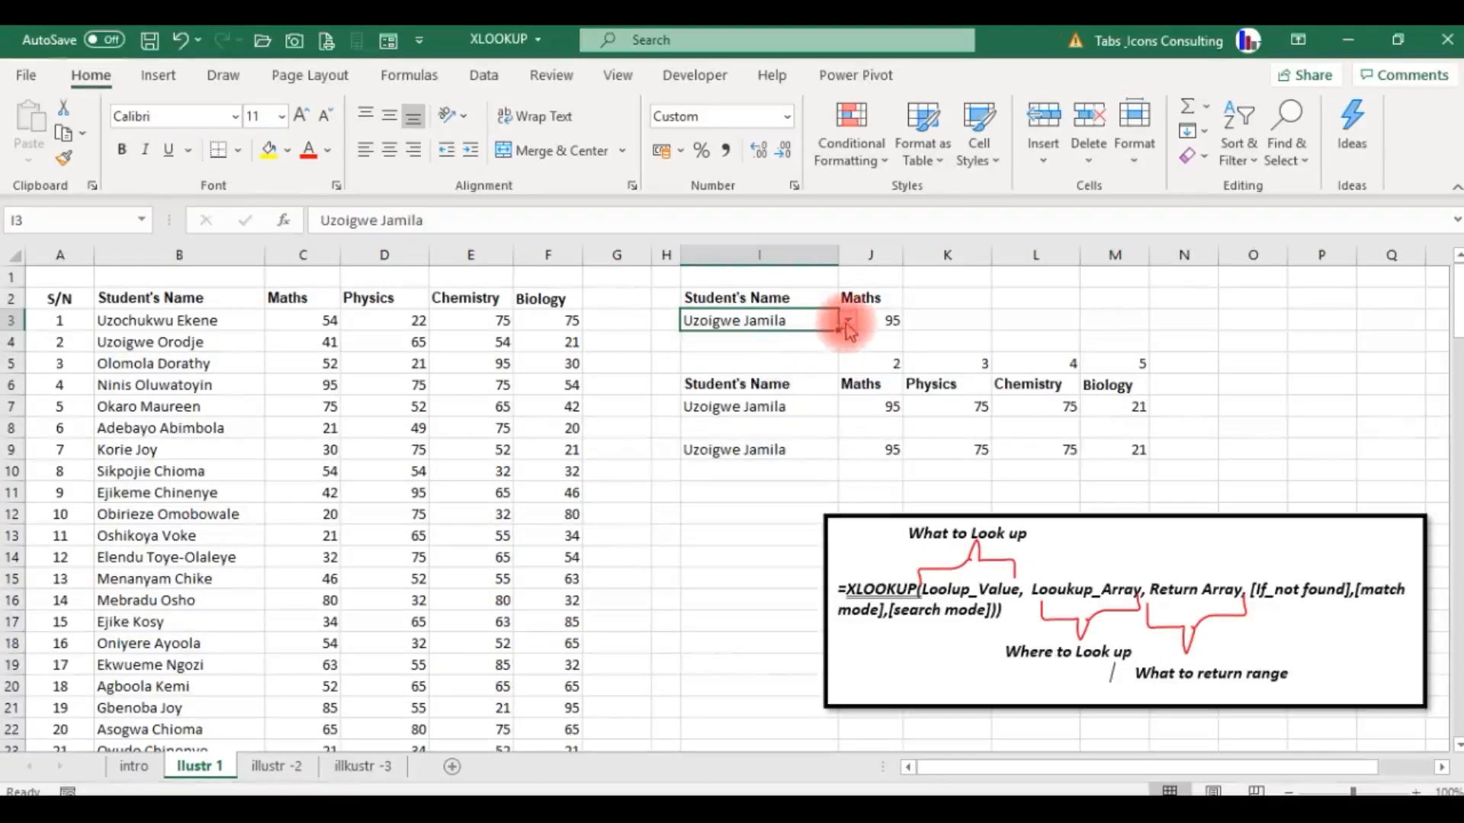
click(851, 326)
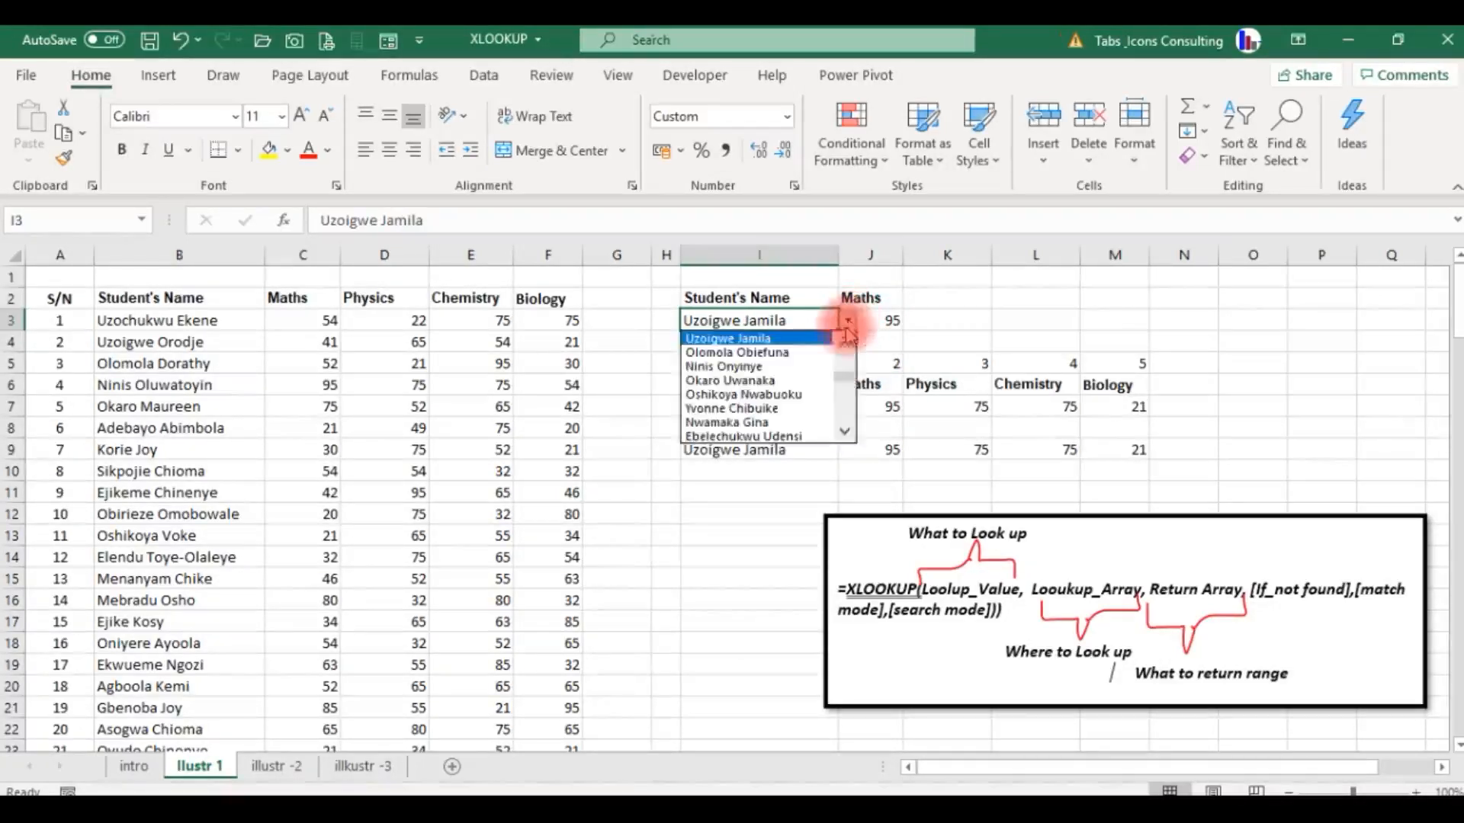
click(795, 394)
Clear the existing lookup results in J7:M9 under the four subject headings.
click(835, 412)
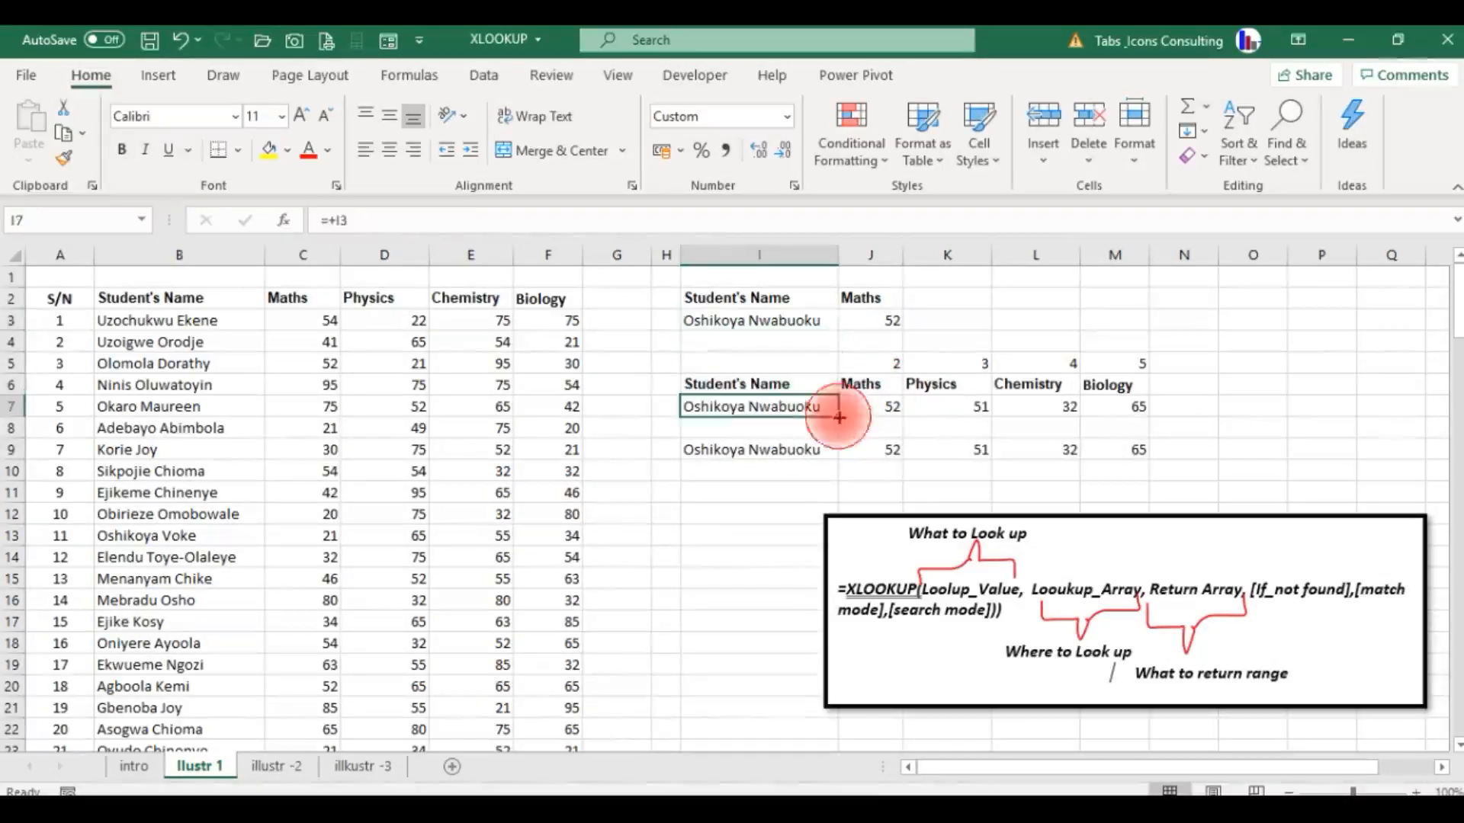
key(Right)
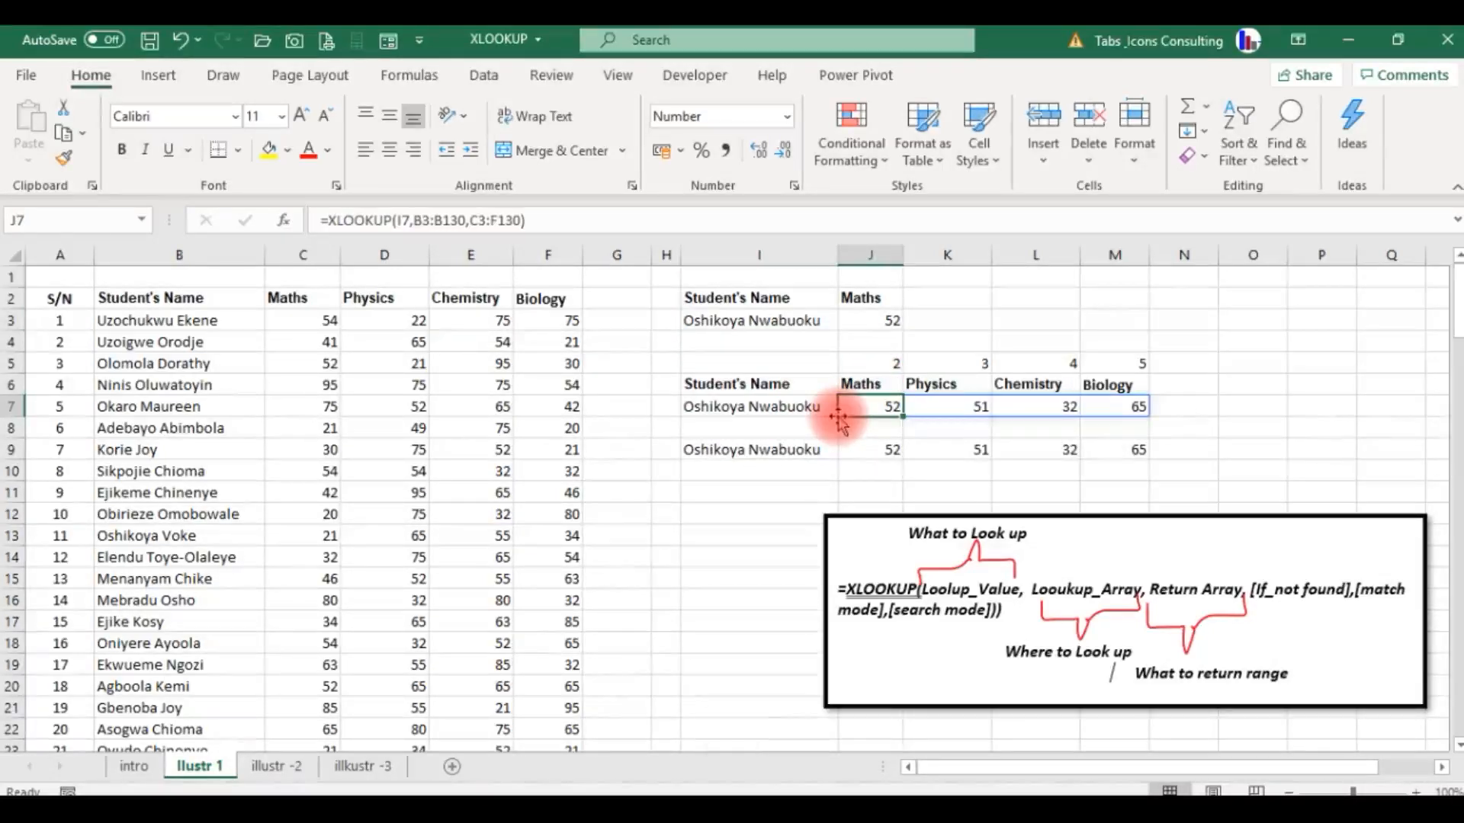
key(shift+Down)
key(shift+Right)
key(shift+Down)
key(shift+Right)
key(shift+Right)
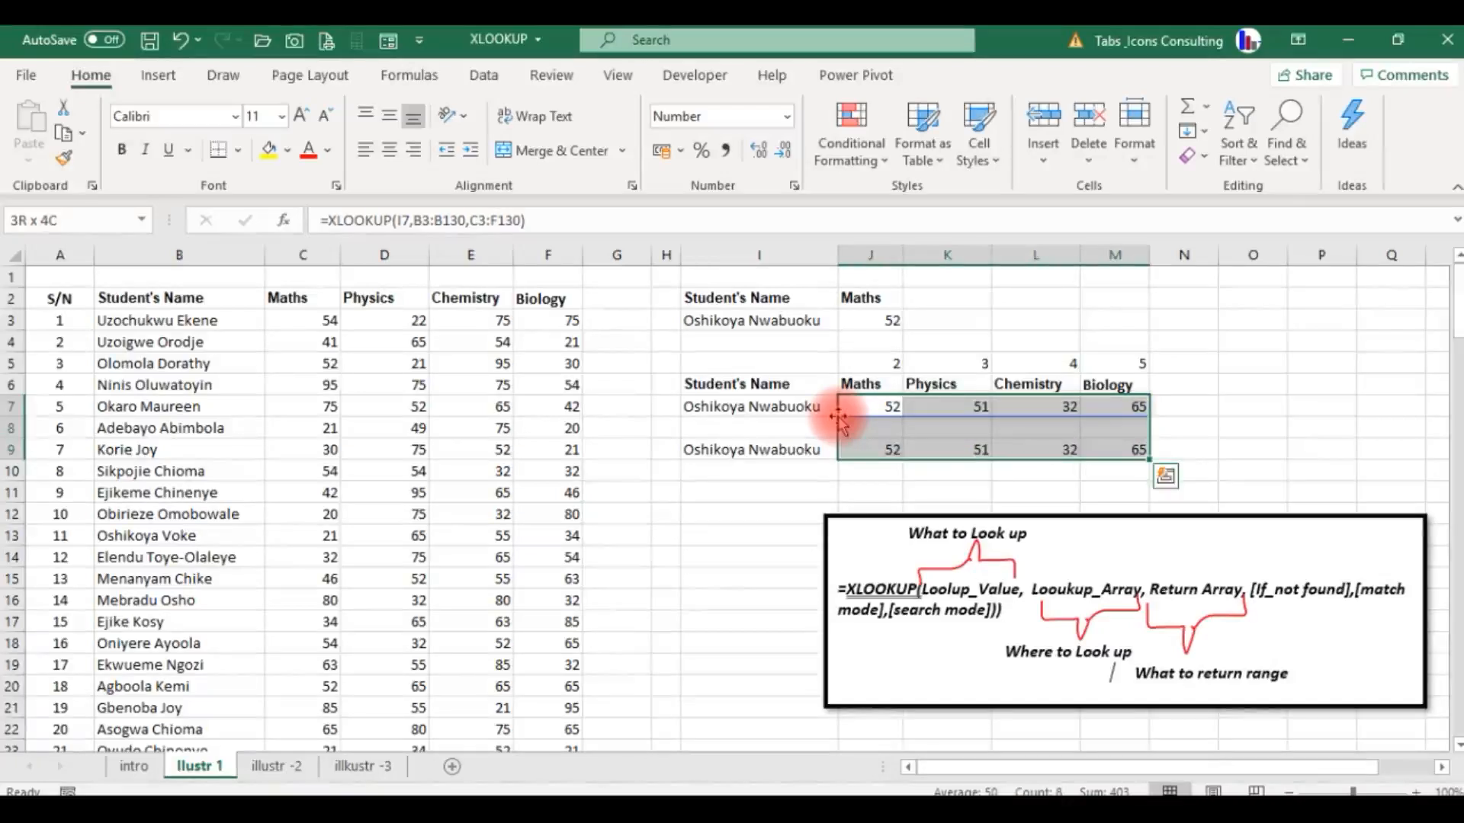
key(Delete)
Clear the column index numbers in J5:M5 above the subject headings.
key(Up)
key(Up)
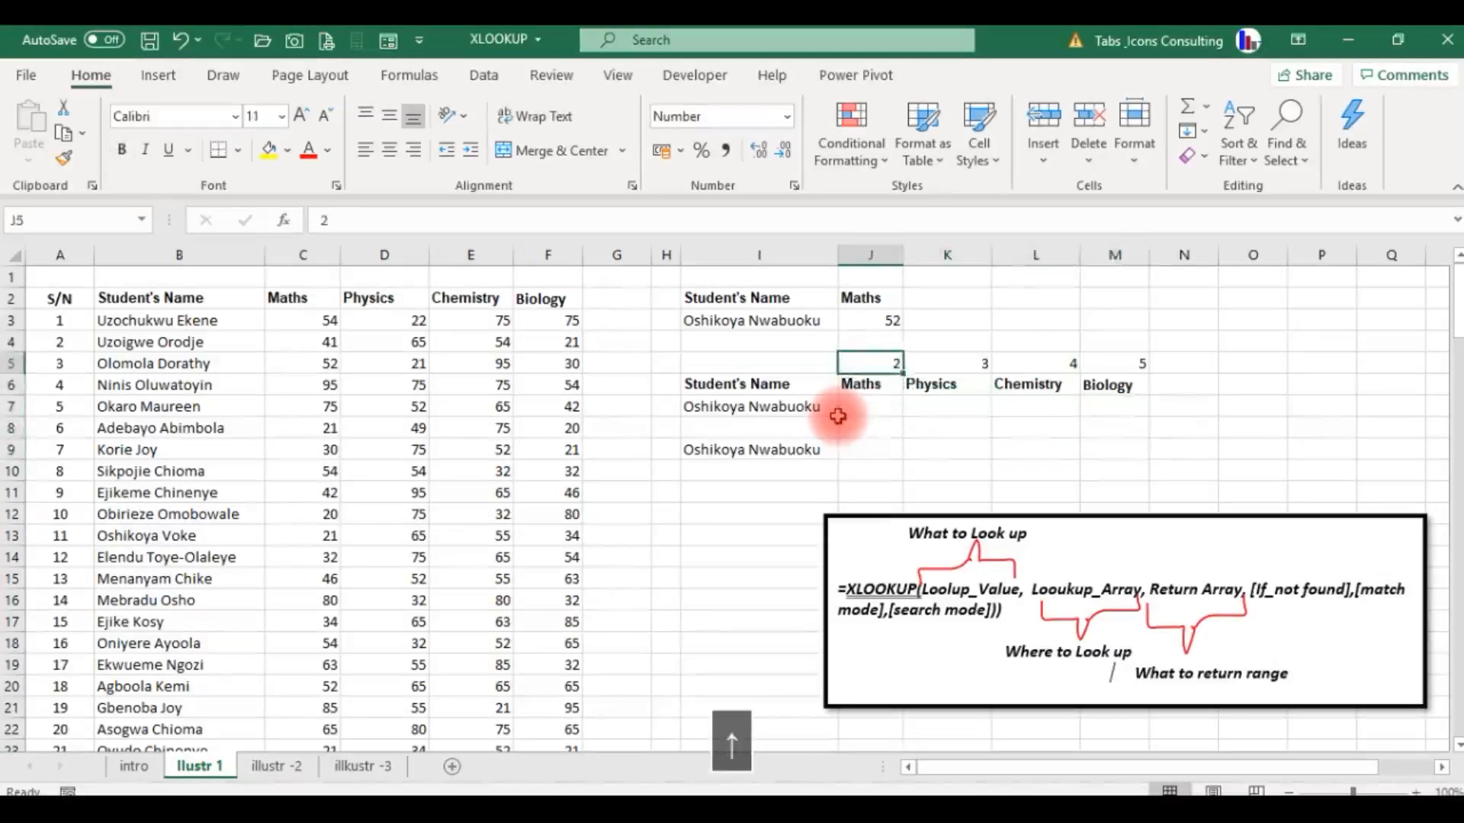
key(shift+Right)
key(shift+Right)
key(shift+Right)
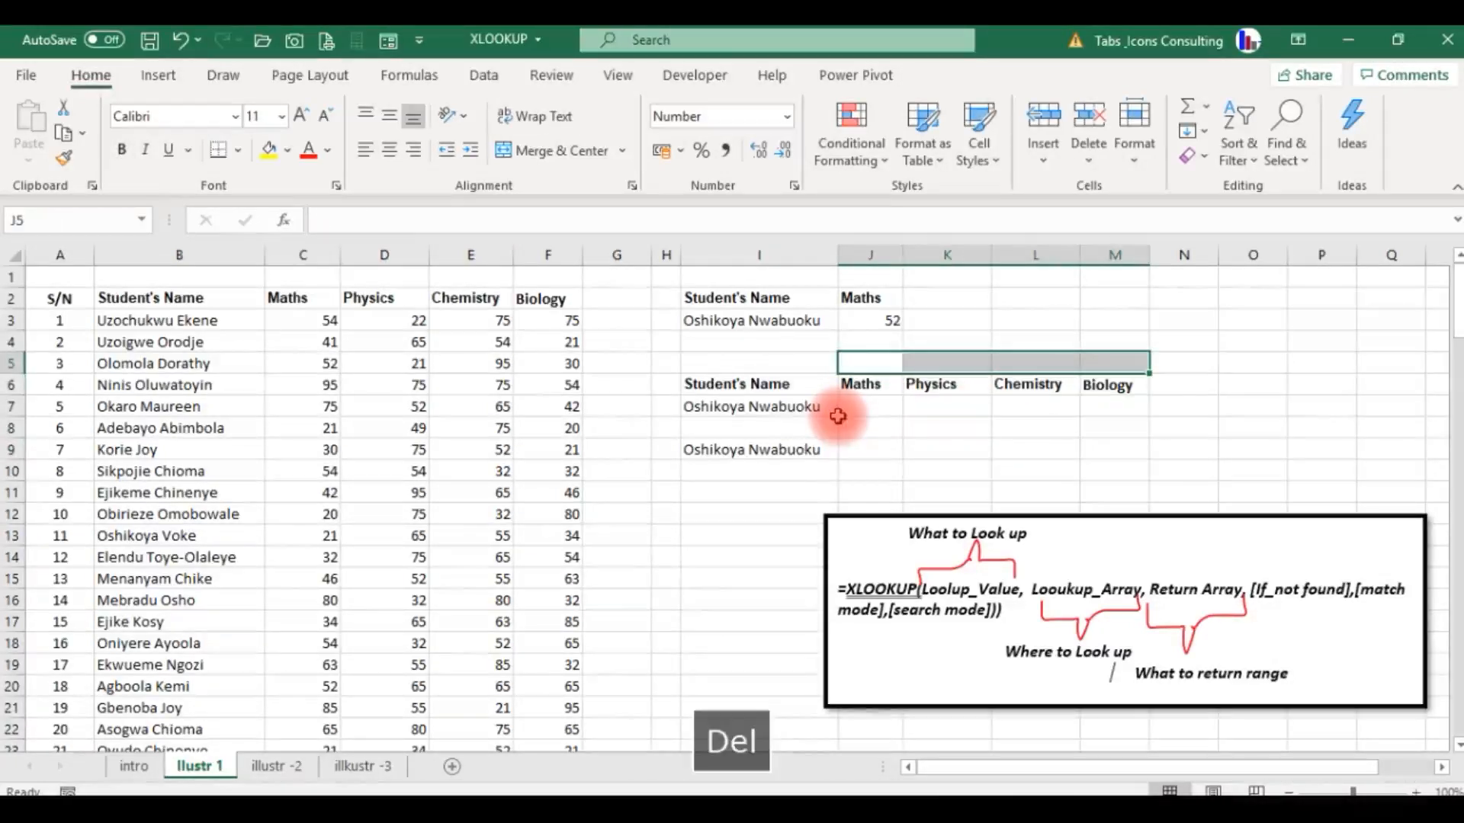
Choose a different student for the lookup value in cell I3.
click(808, 320)
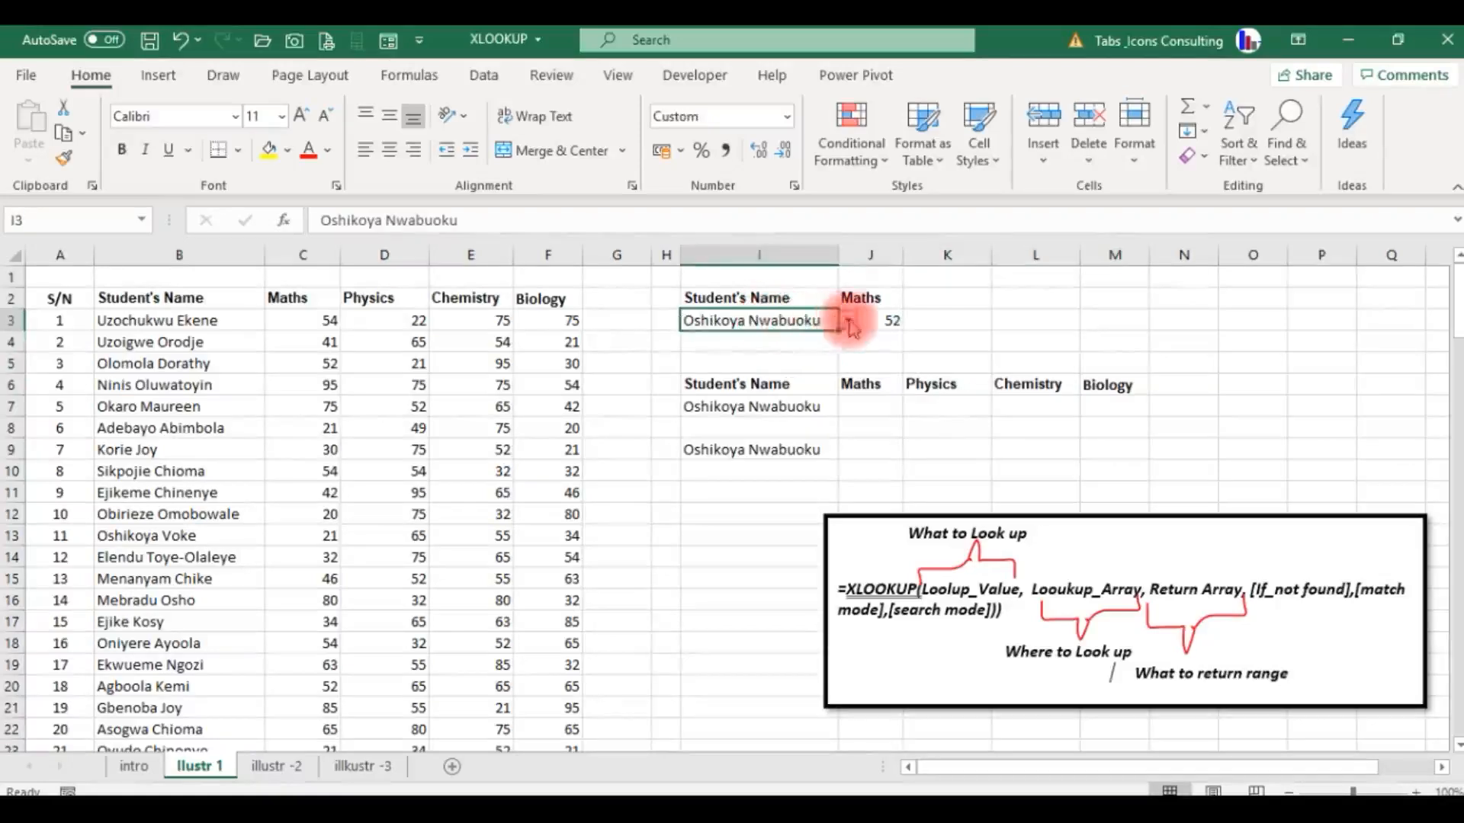
click(847, 320)
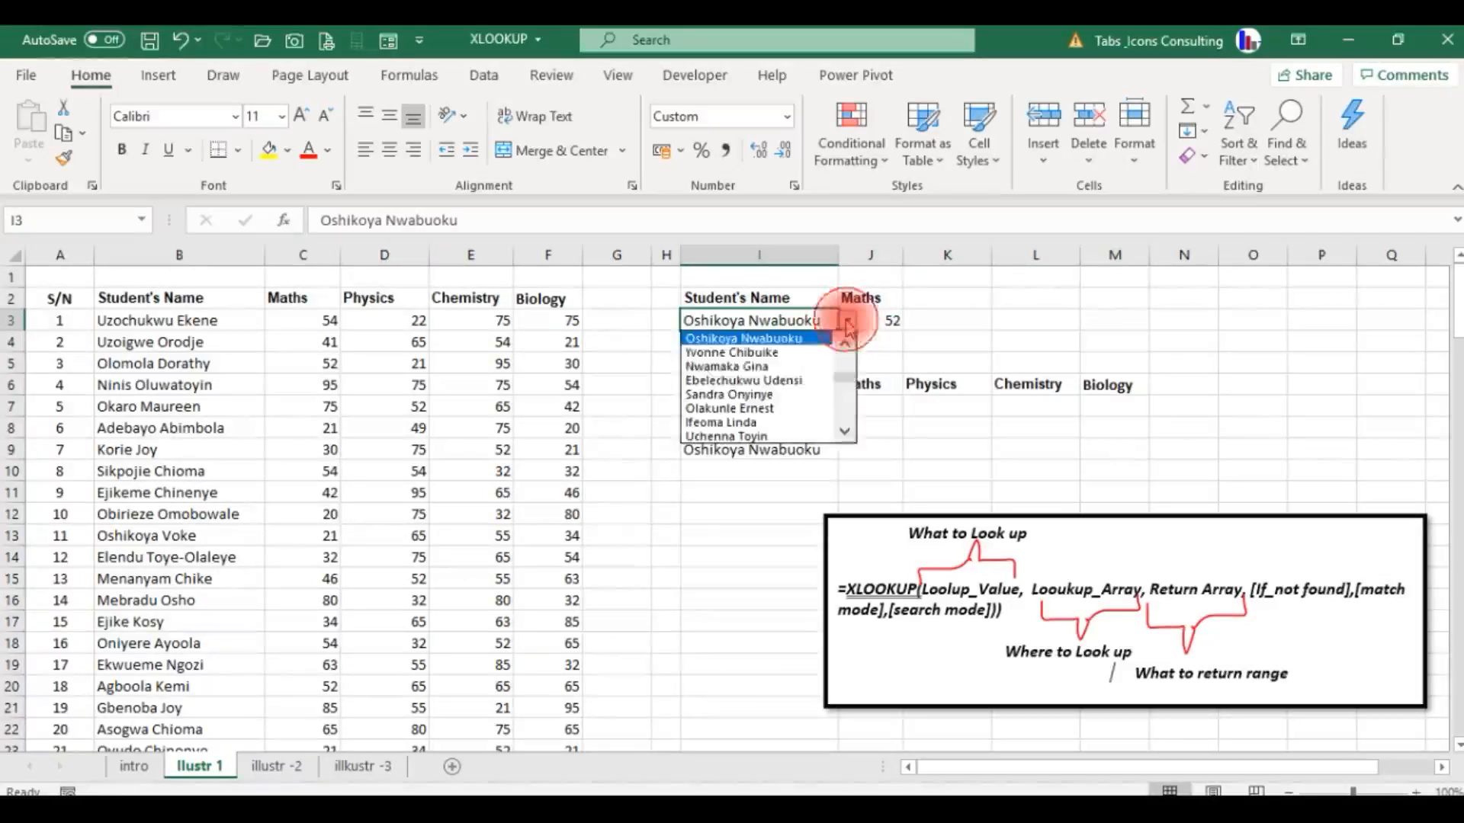
click(795, 380)
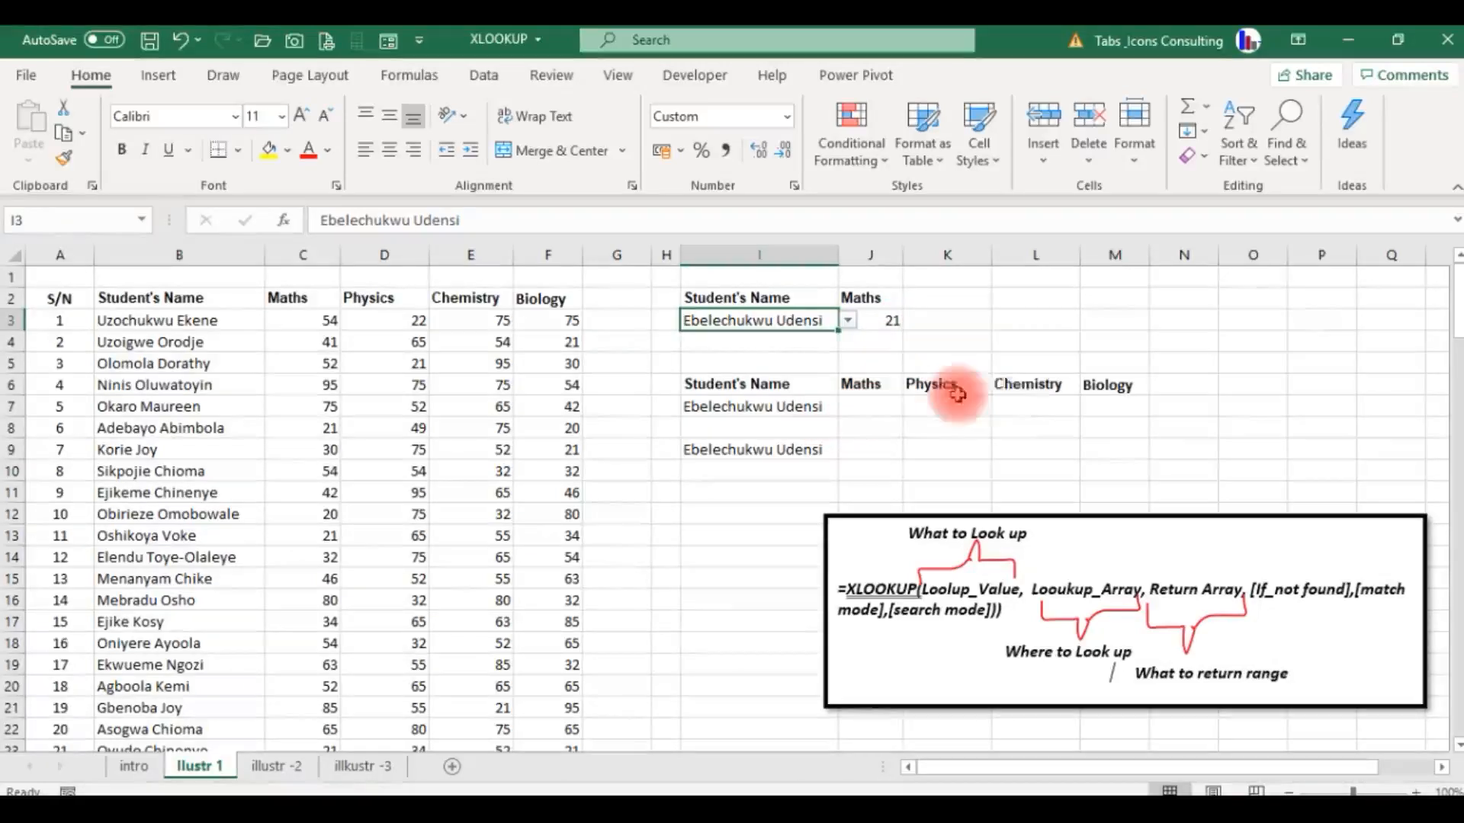
Start an XLOOKUP formula in J7 with I7 as the lookup value and B3:B130 as the lookup array.
click(851, 409)
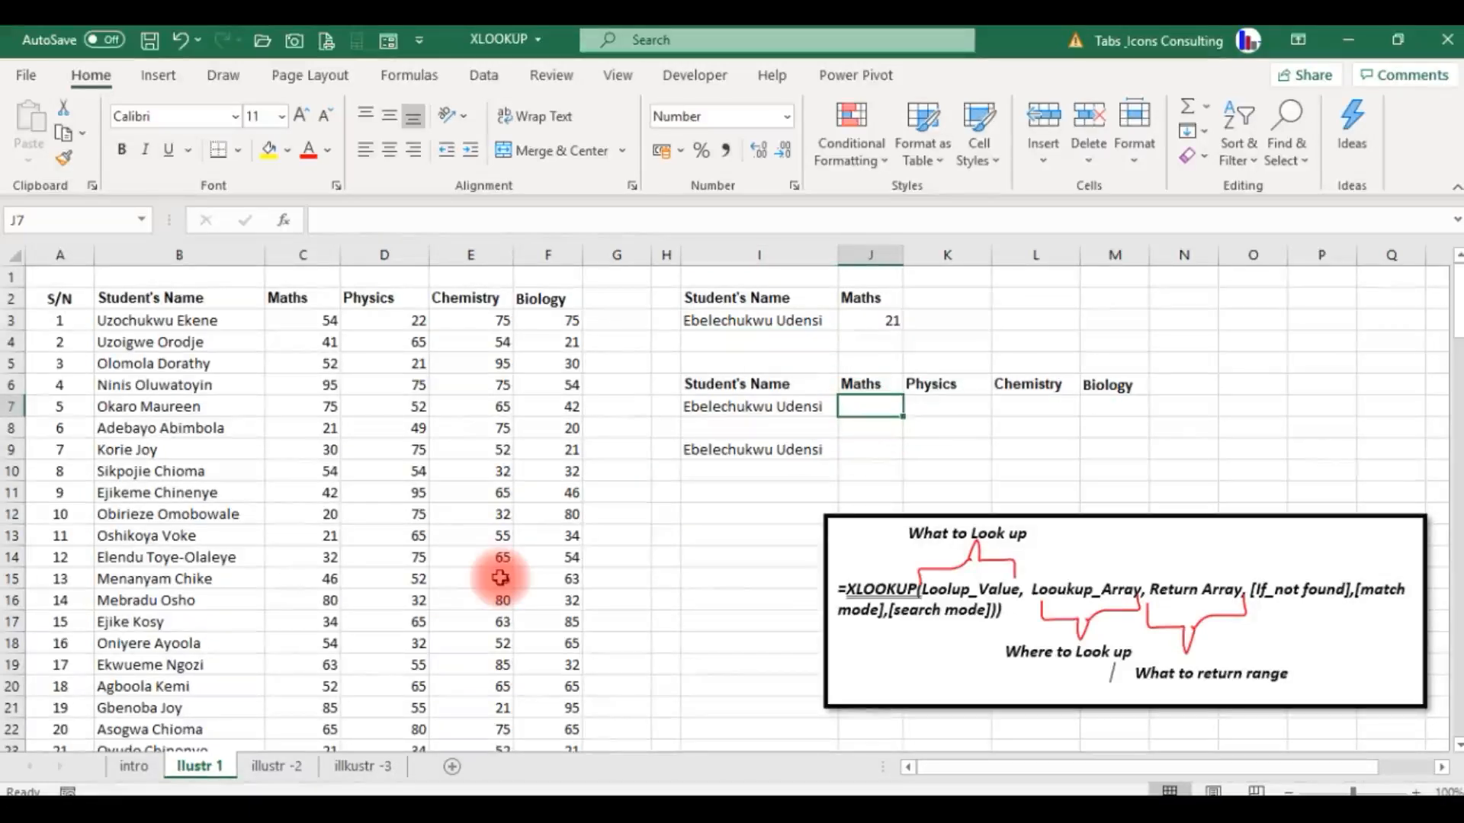
text(=x)
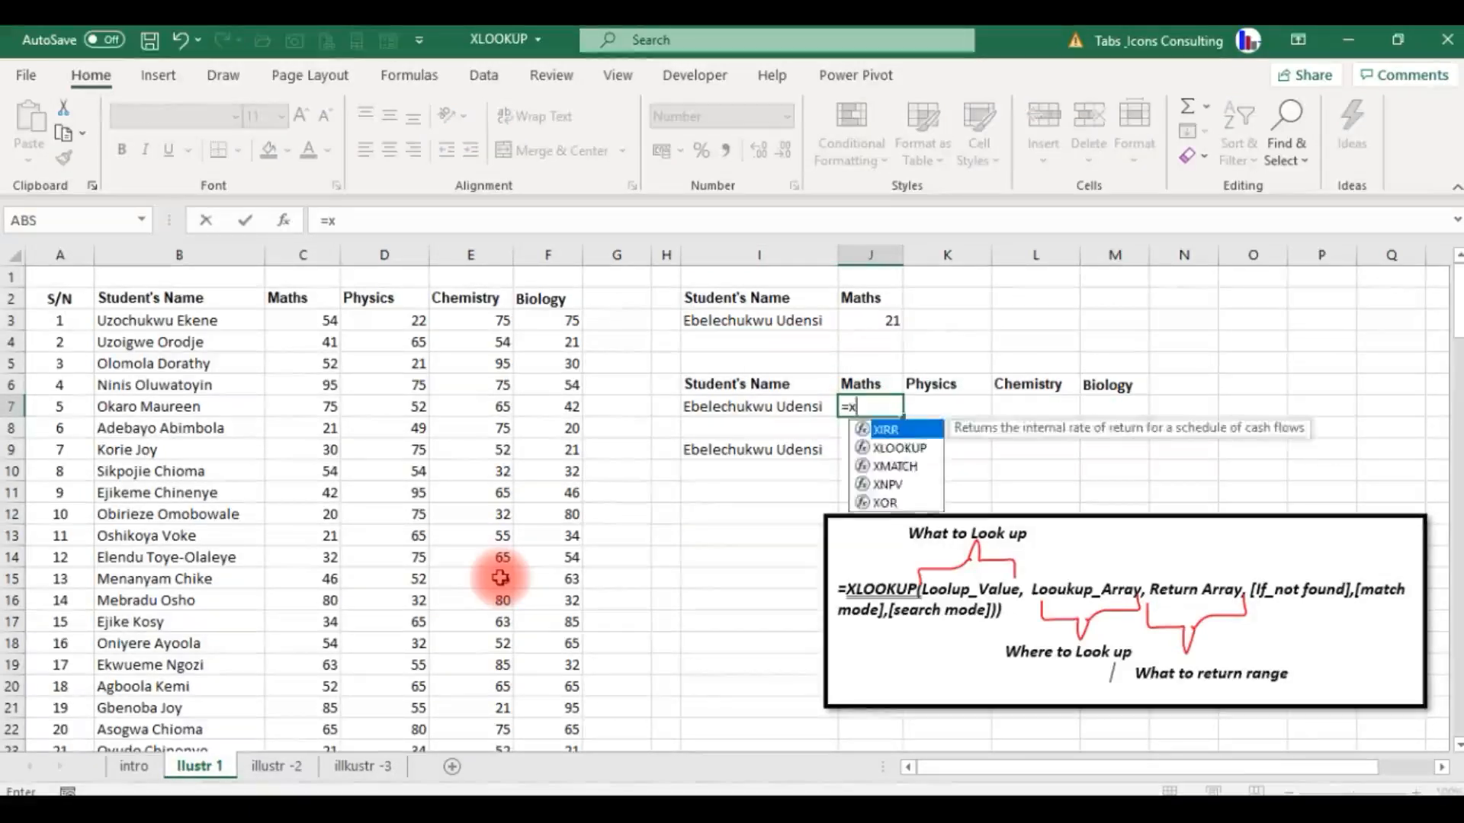
text(loo)
key(Tab)
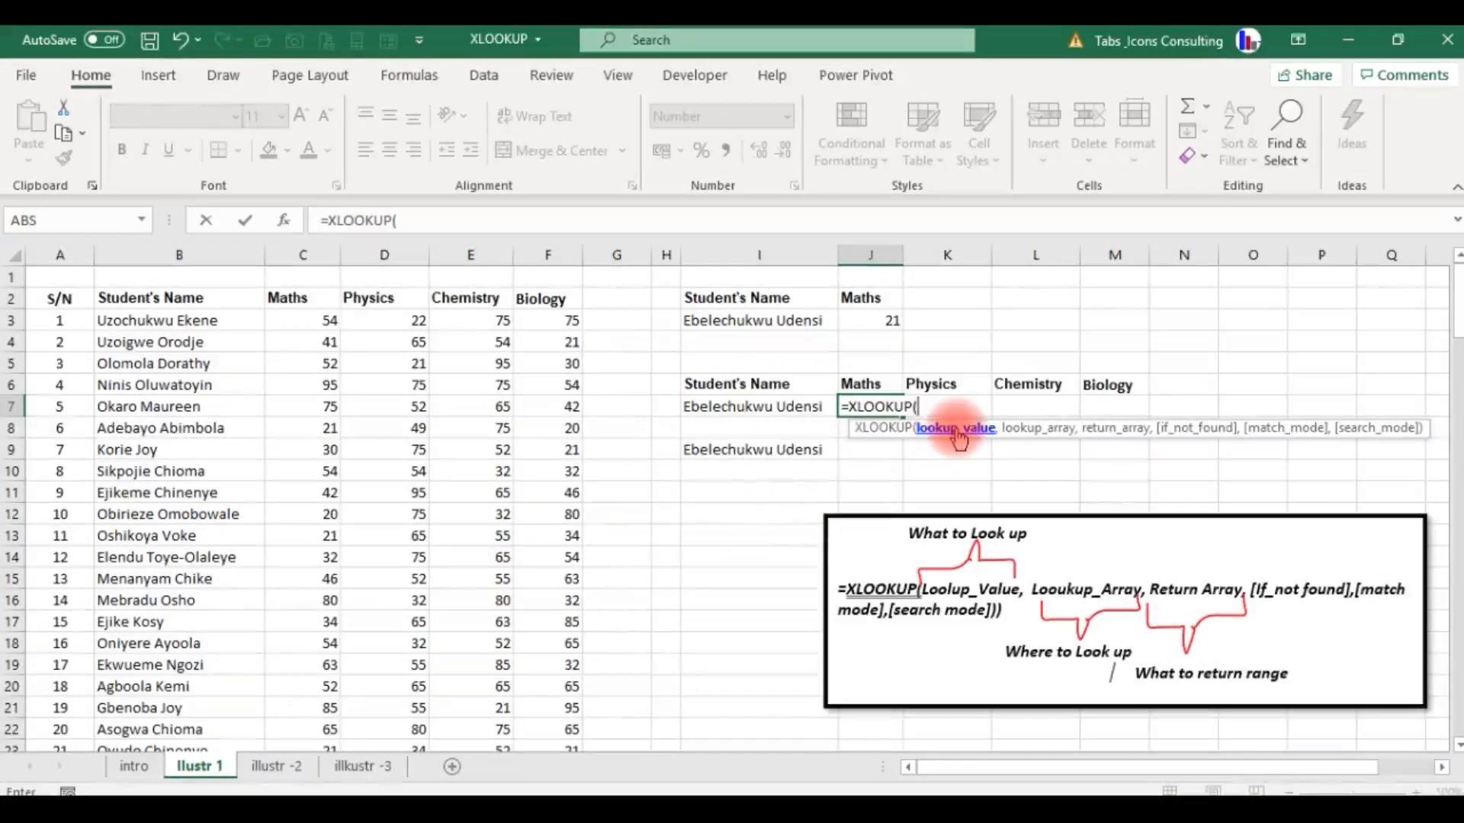
click(772, 414)
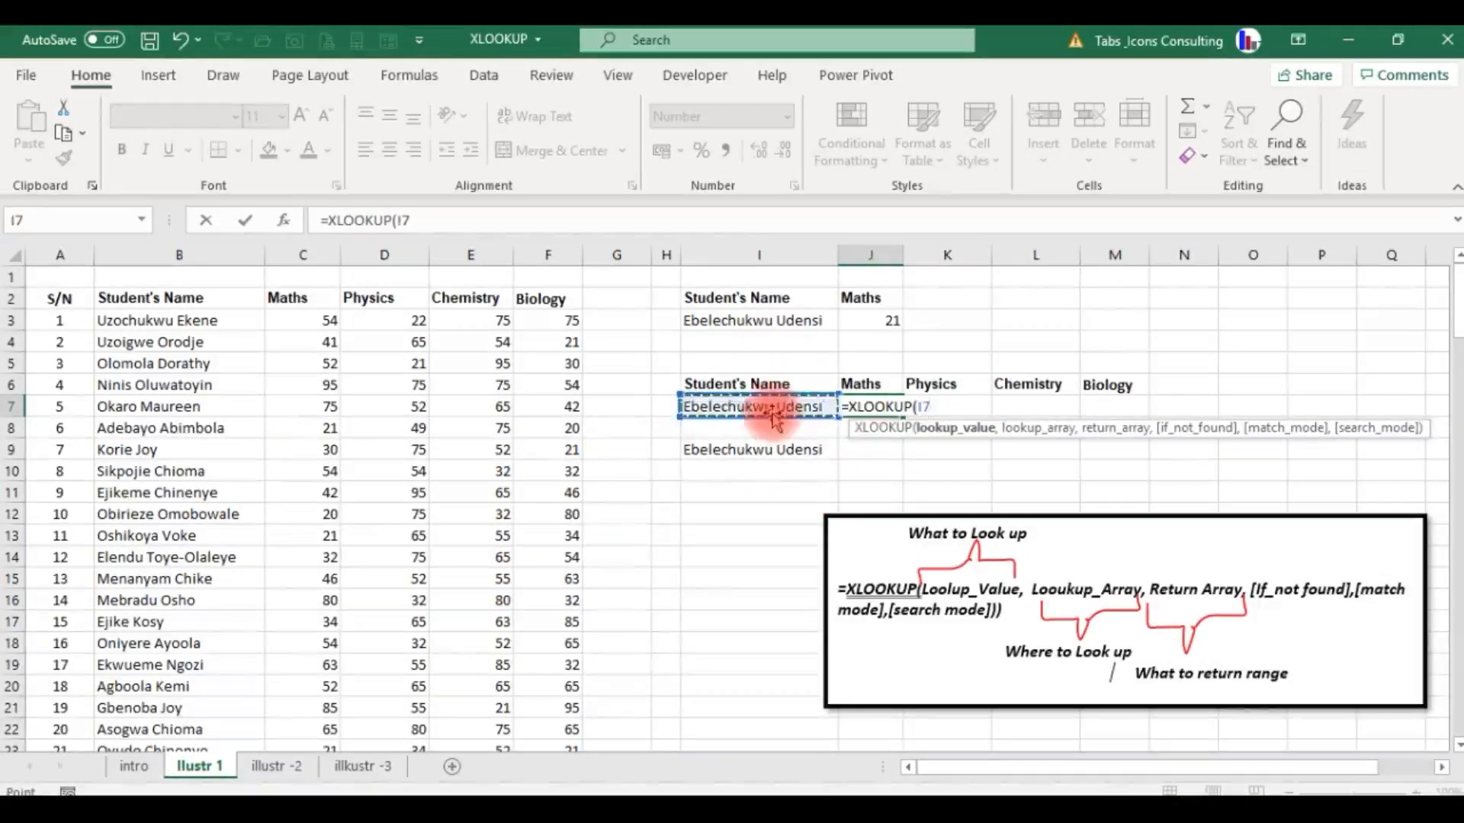
text(,)
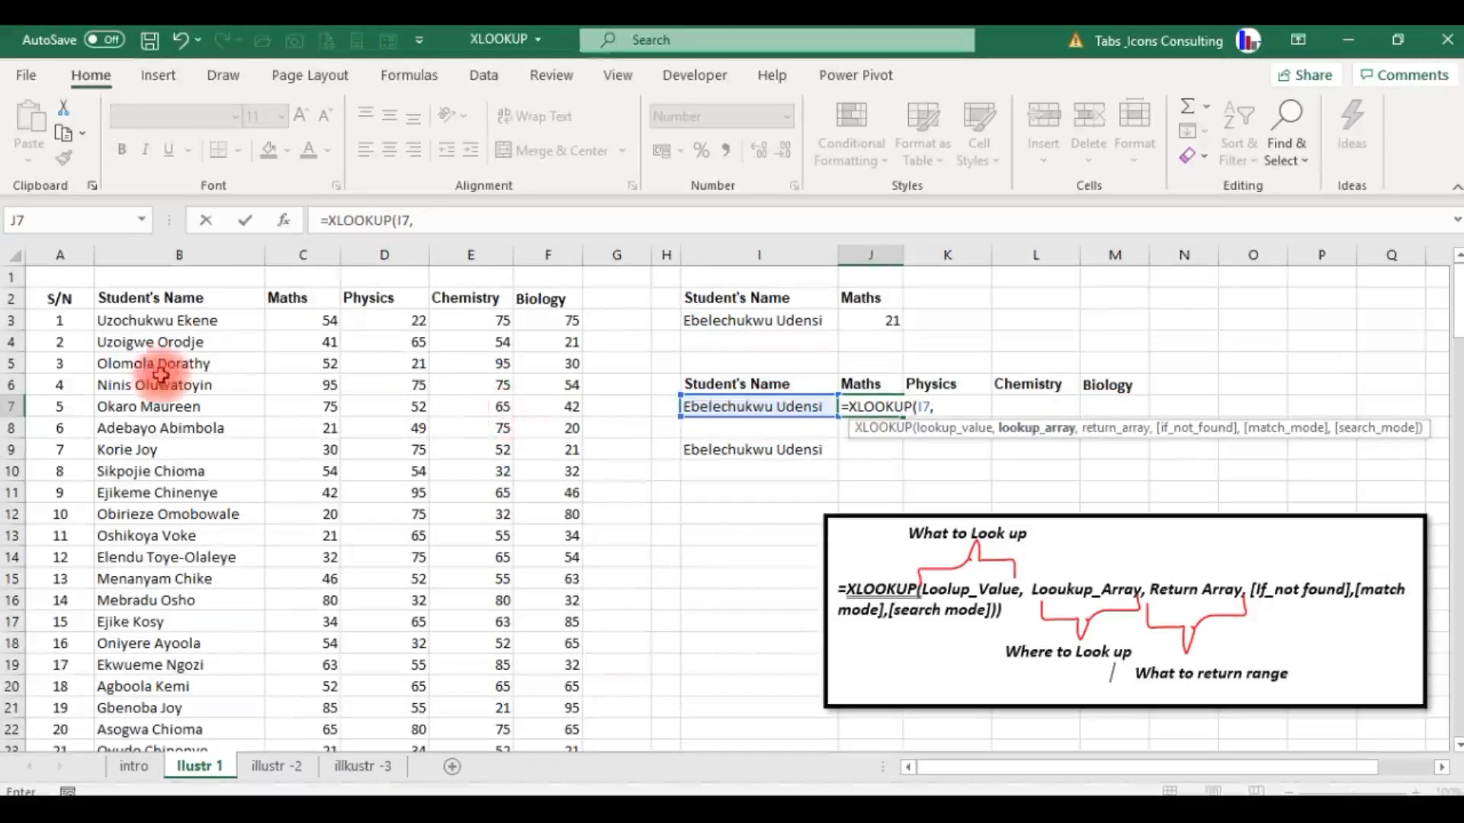
click(149, 321)
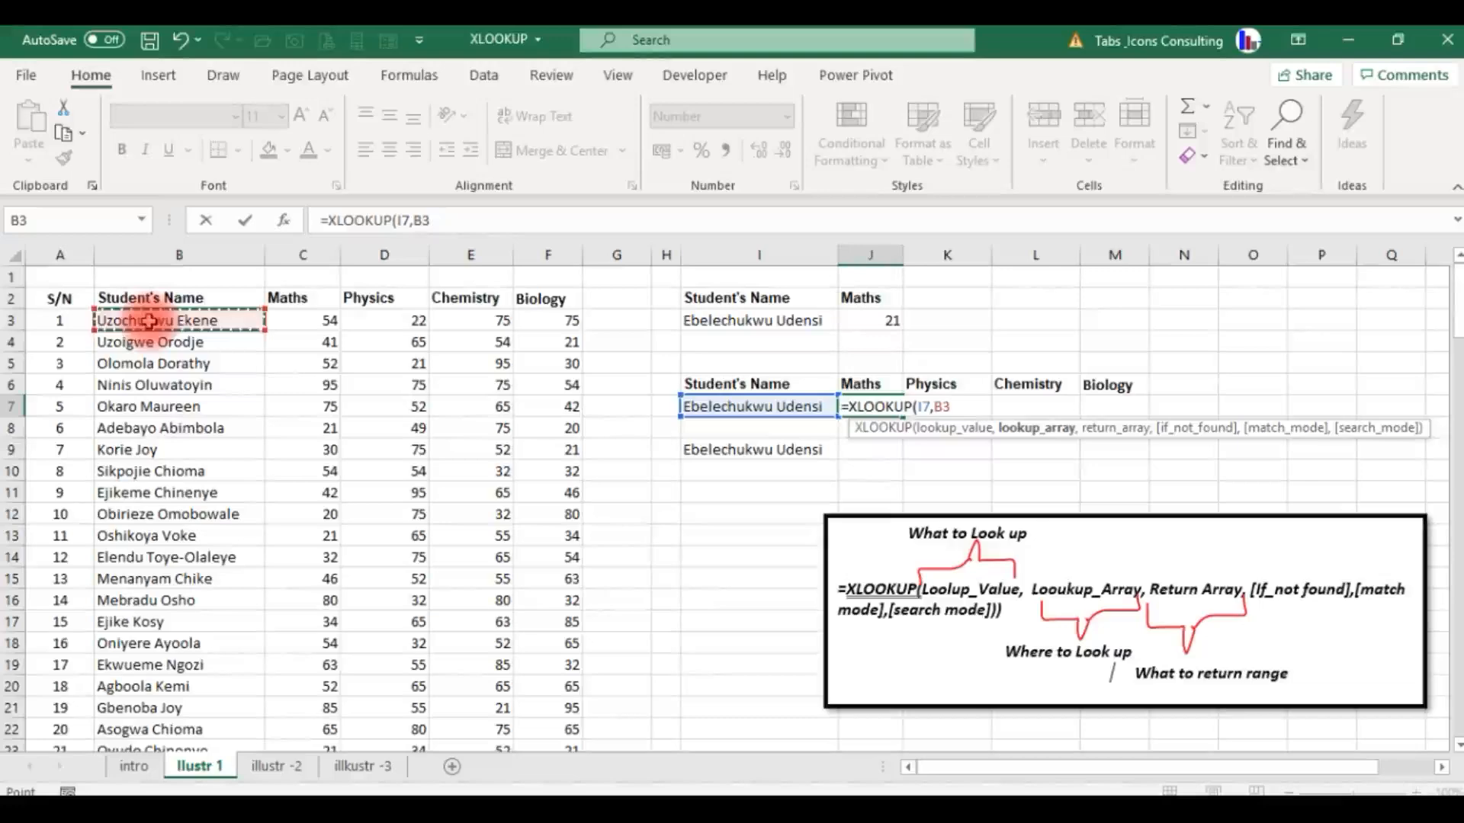
key(ctrl+shift+Down)
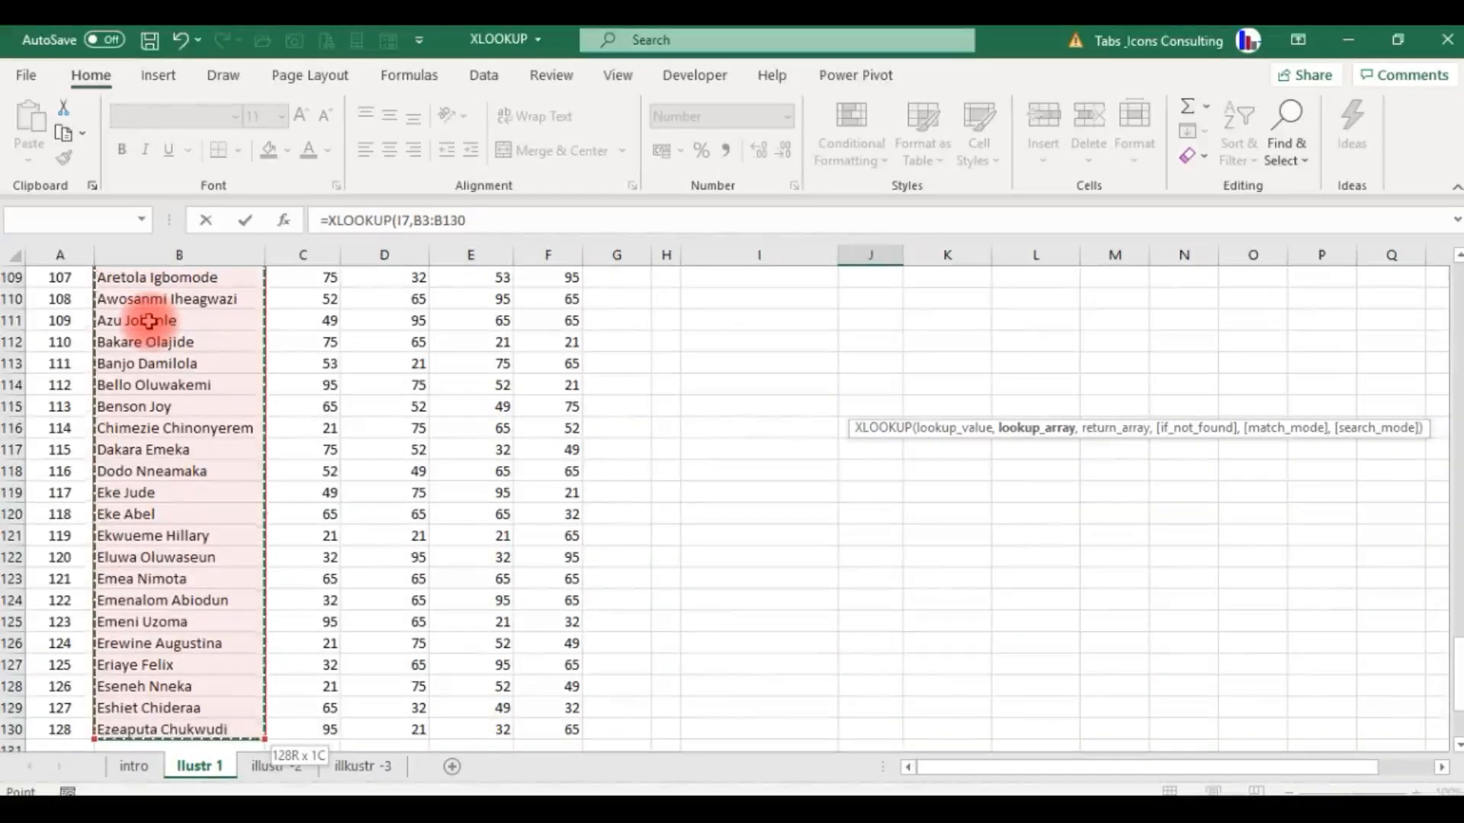
text(,)
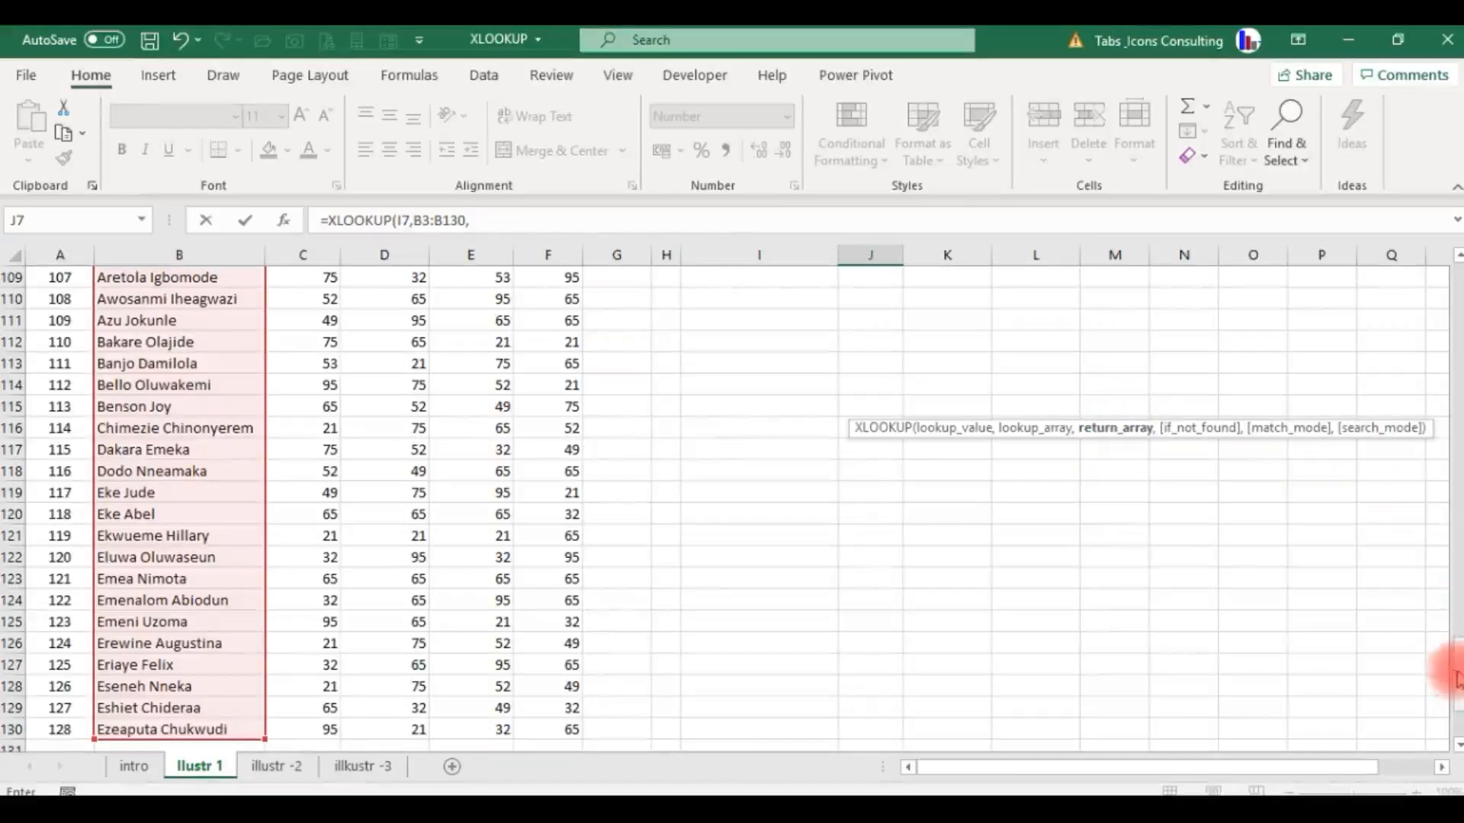
Complete the XLOOKUP formula in J7 with C3:F130 as the return array covering all four subjects.
drag(1456, 674, 1456, 278)
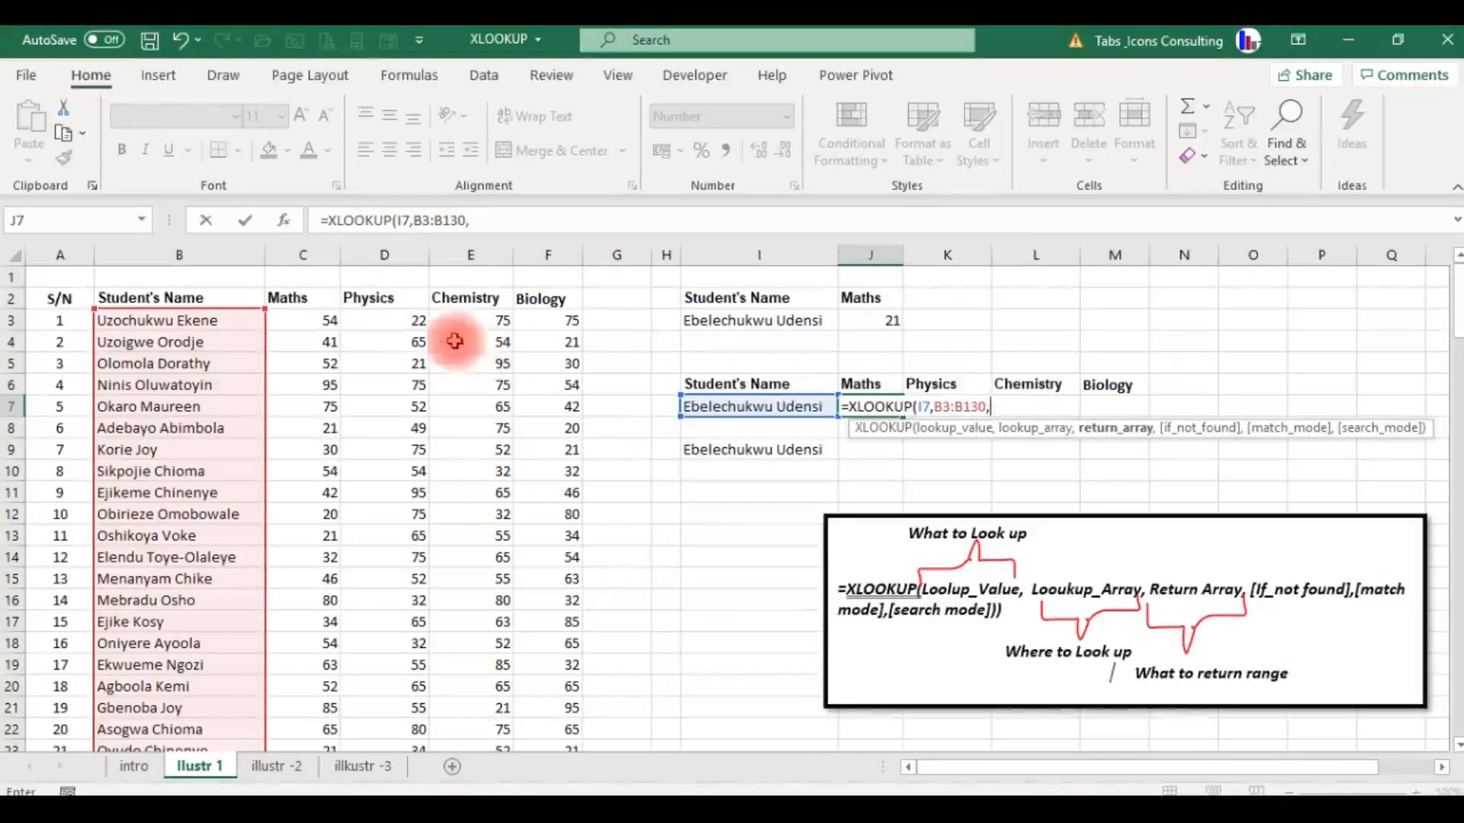
click(327, 319)
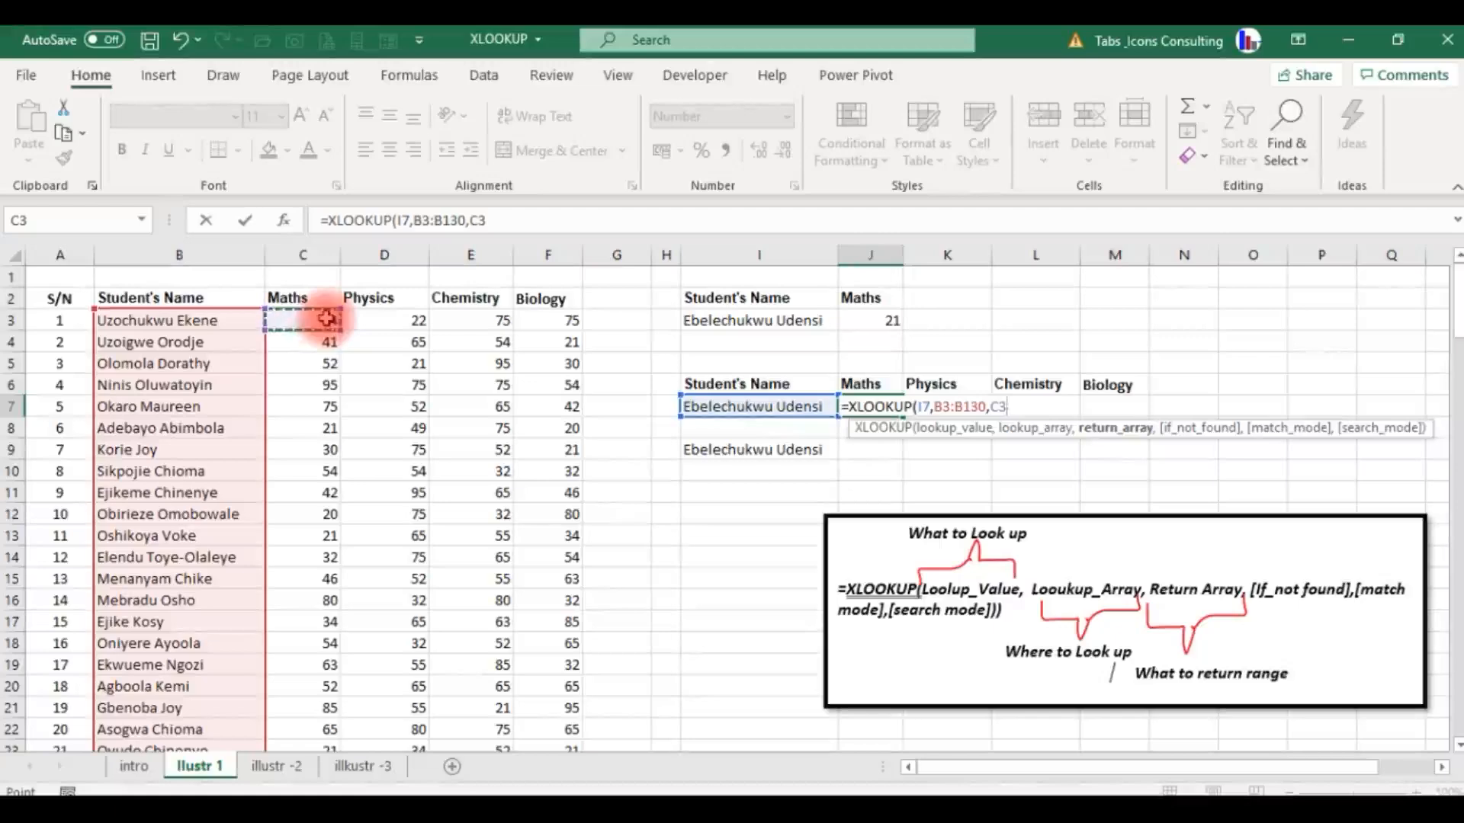
key(shift+Right)
key(shift+Right)
key(shift+Right)
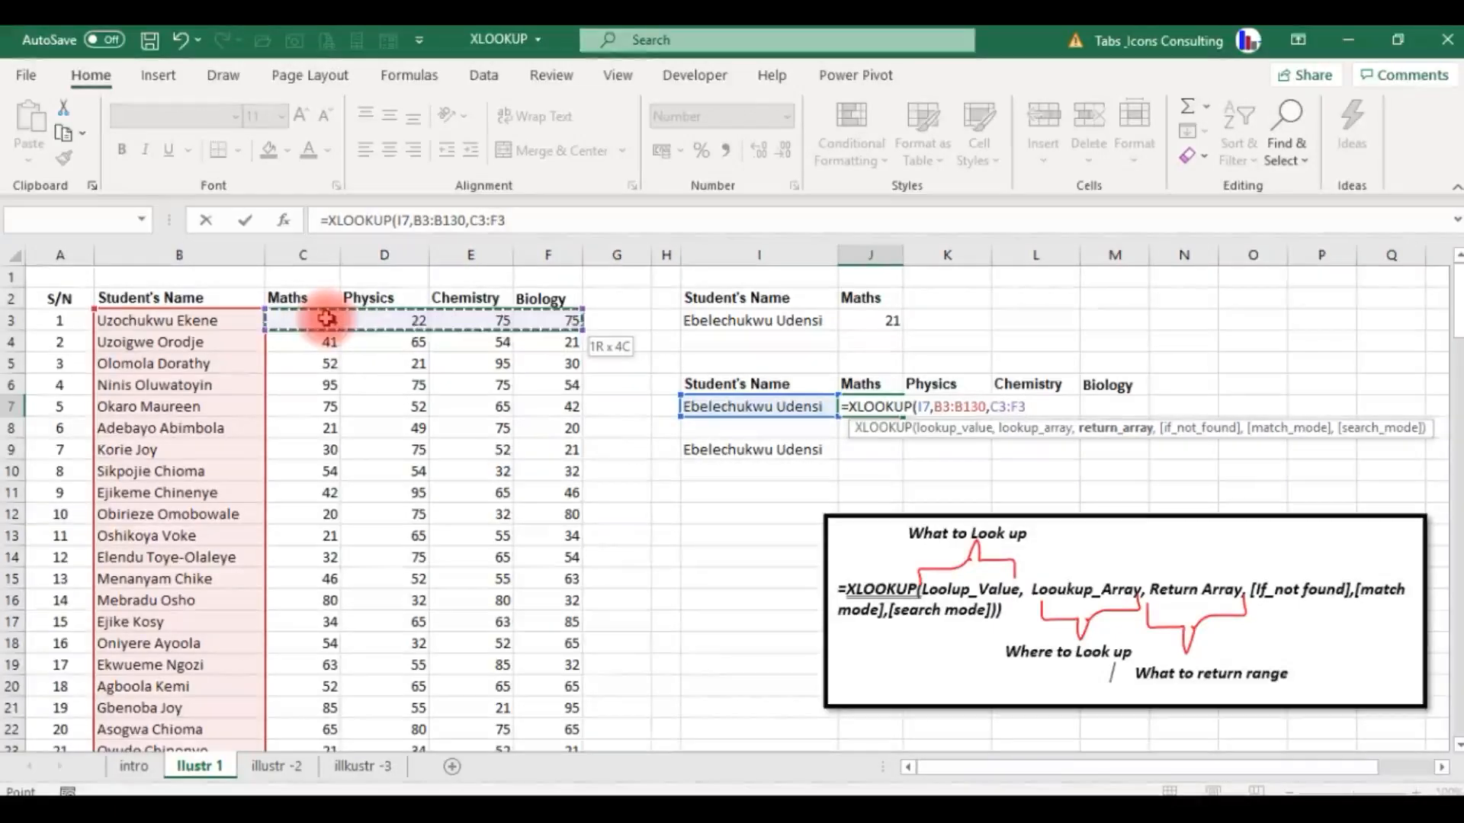
key(ctrl+shift+Down)
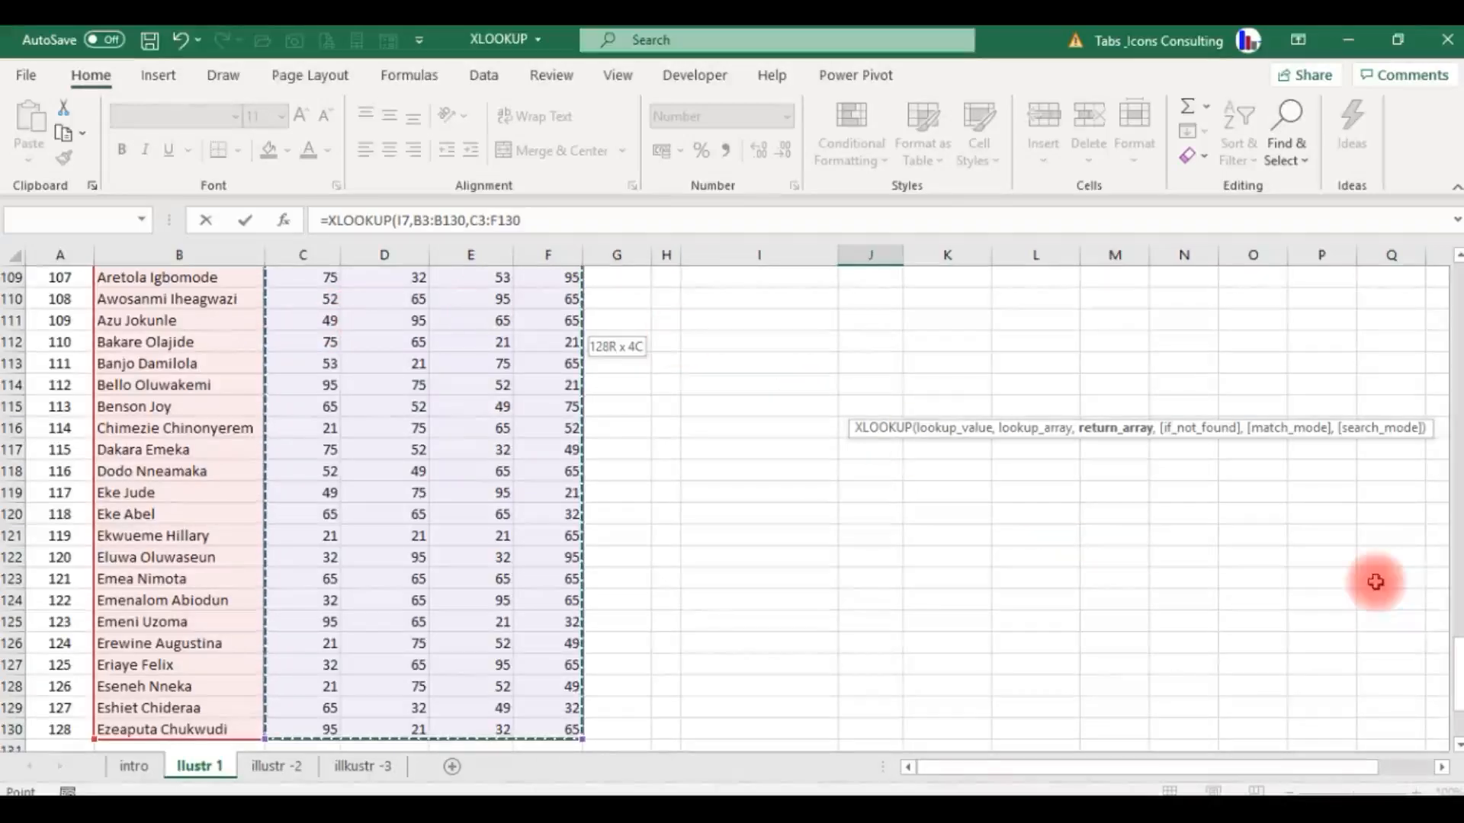
drag(1452, 642, 1453, 271)
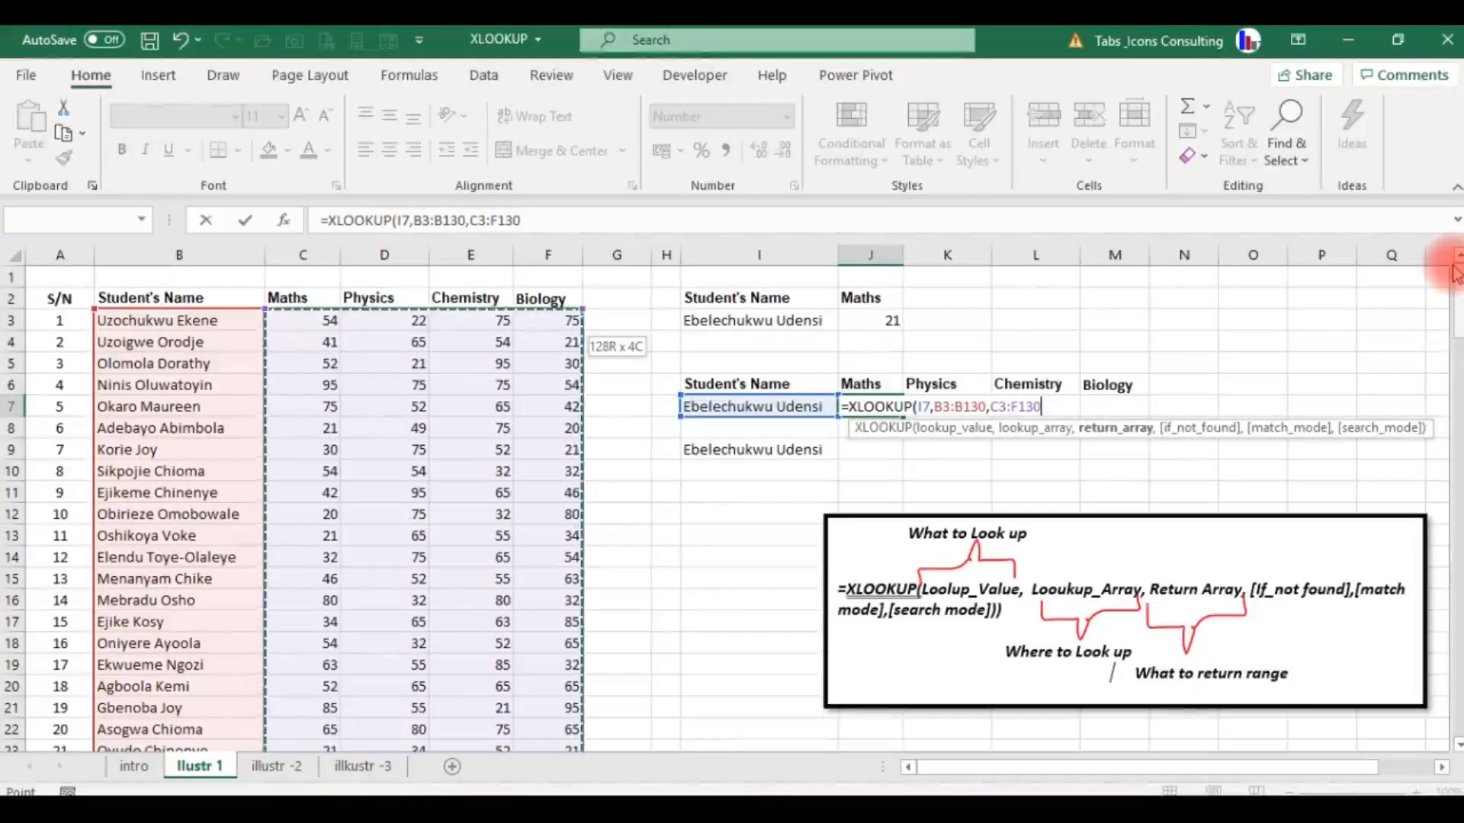
key(Return)
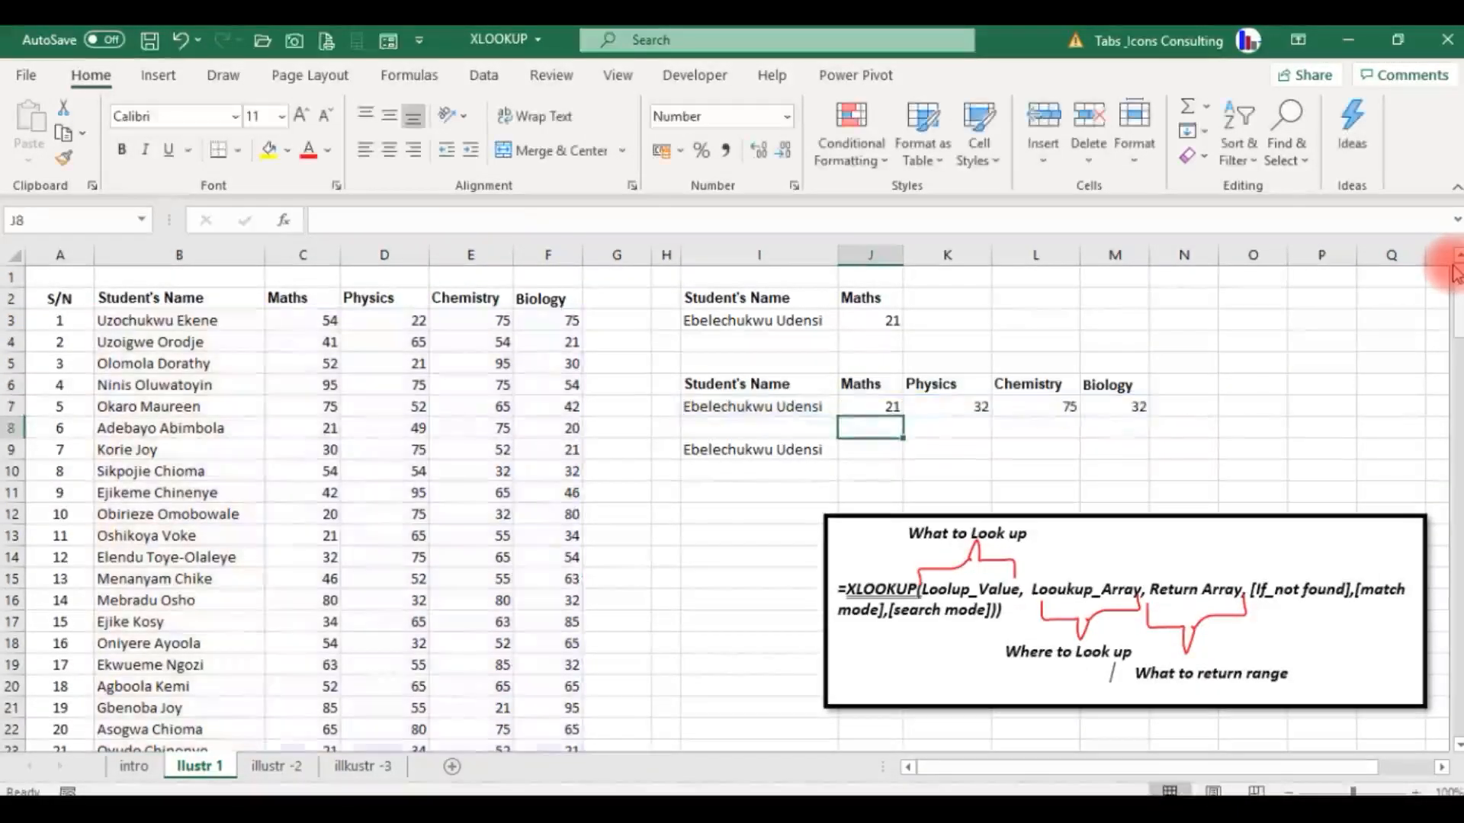
Examine the formula behind each of the four subject results in J7:M7.
key(Up)
key(Right)
key(Right)
key(Right)
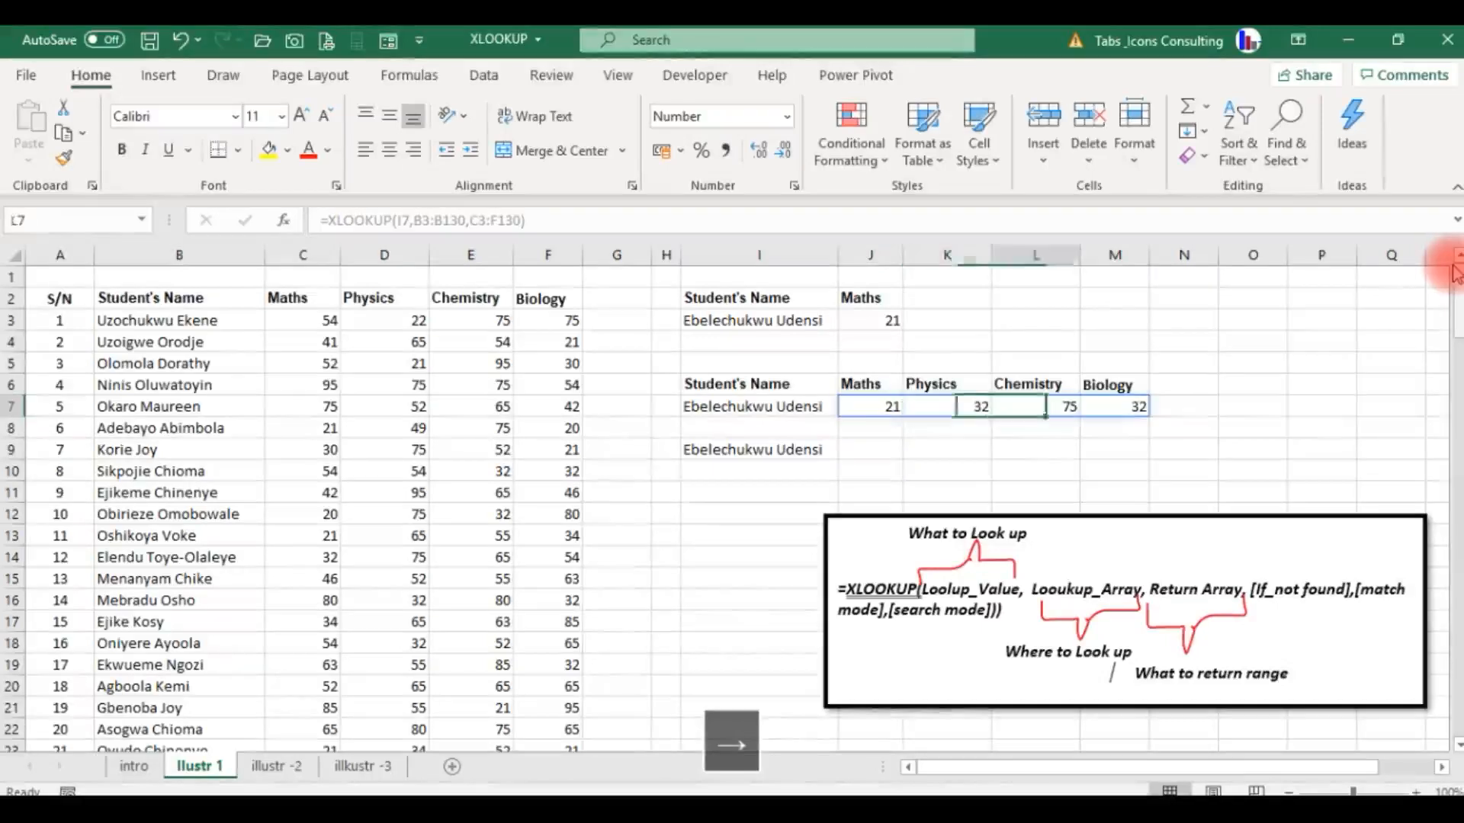
key(Left)
key(Left)
key(Left)
key(Right)
key(Right)
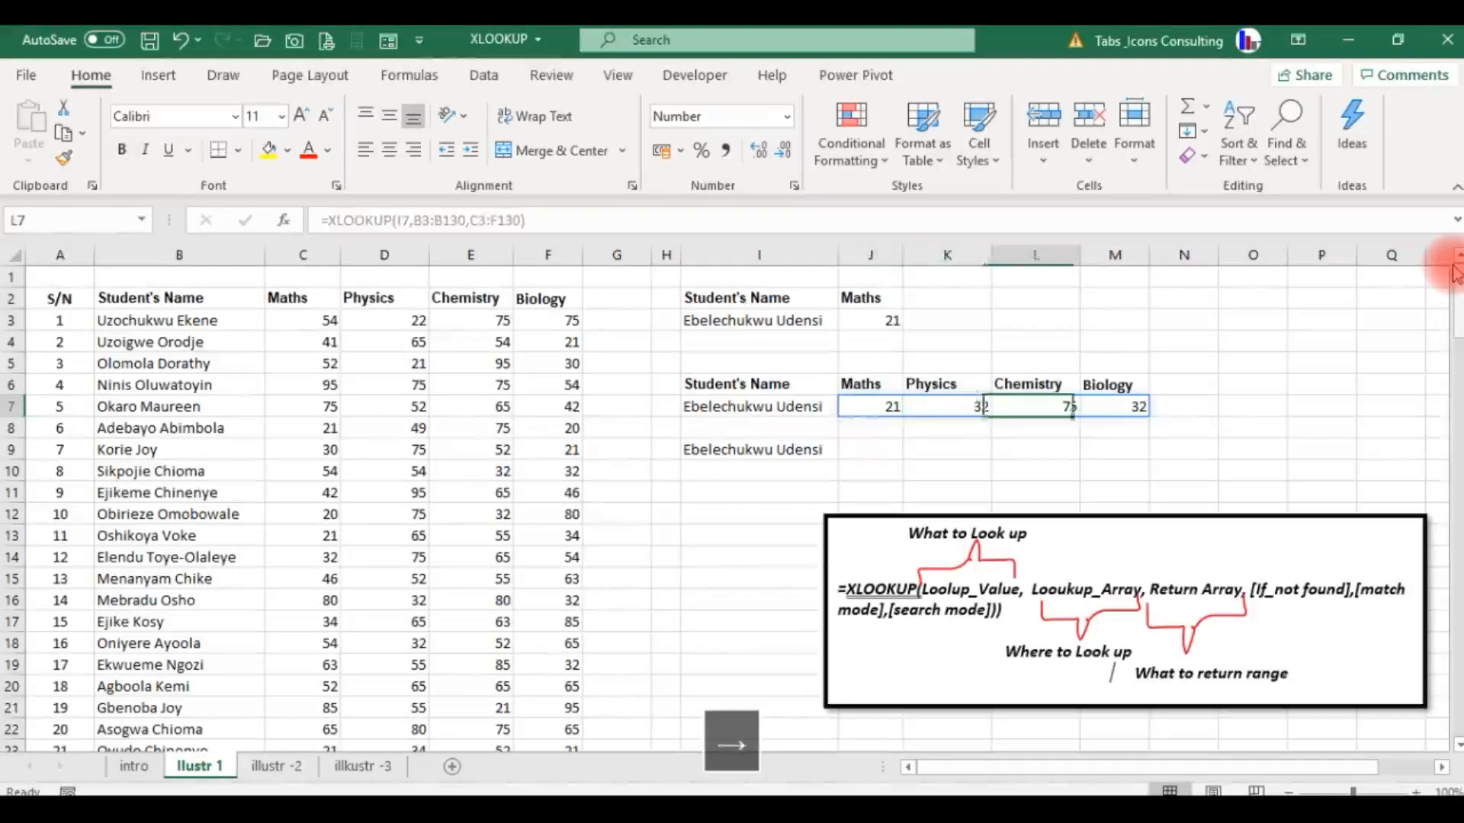
key(Left)
key(Left)
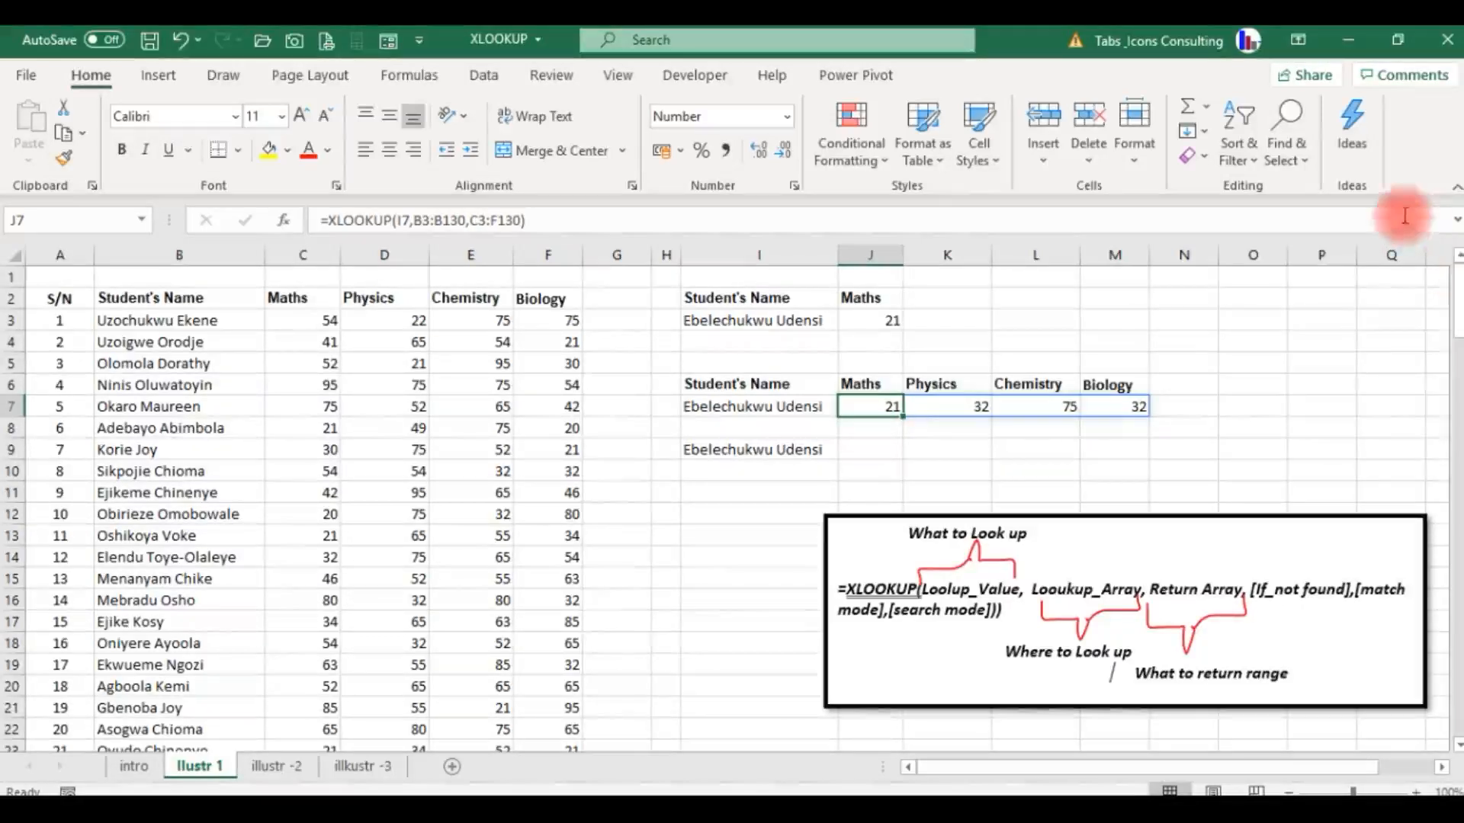
Test the lookups by choosing two other students in turn as the lookup value in cell I3.
click(773, 318)
click(766, 404)
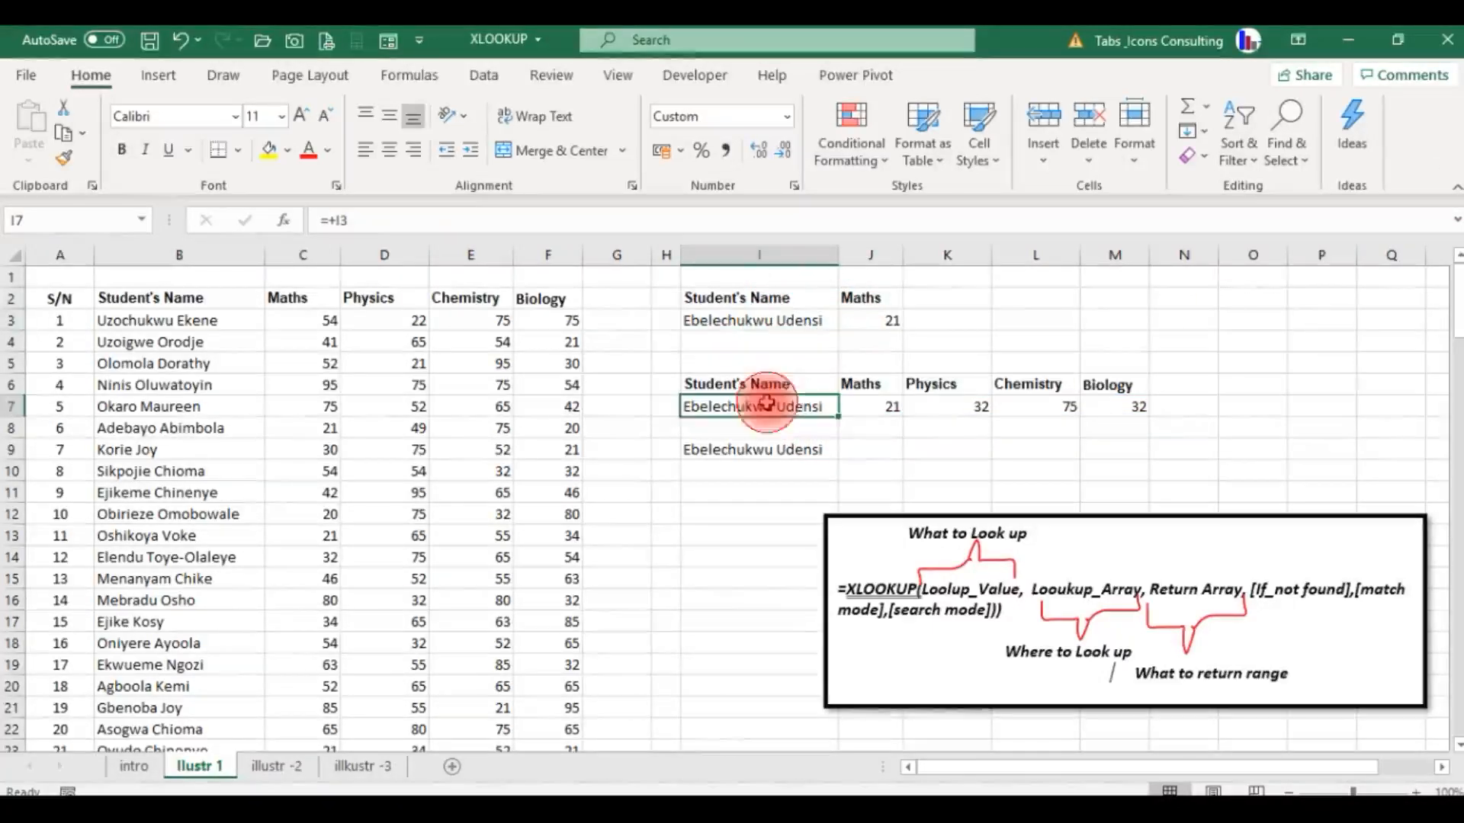
click(773, 321)
click(847, 321)
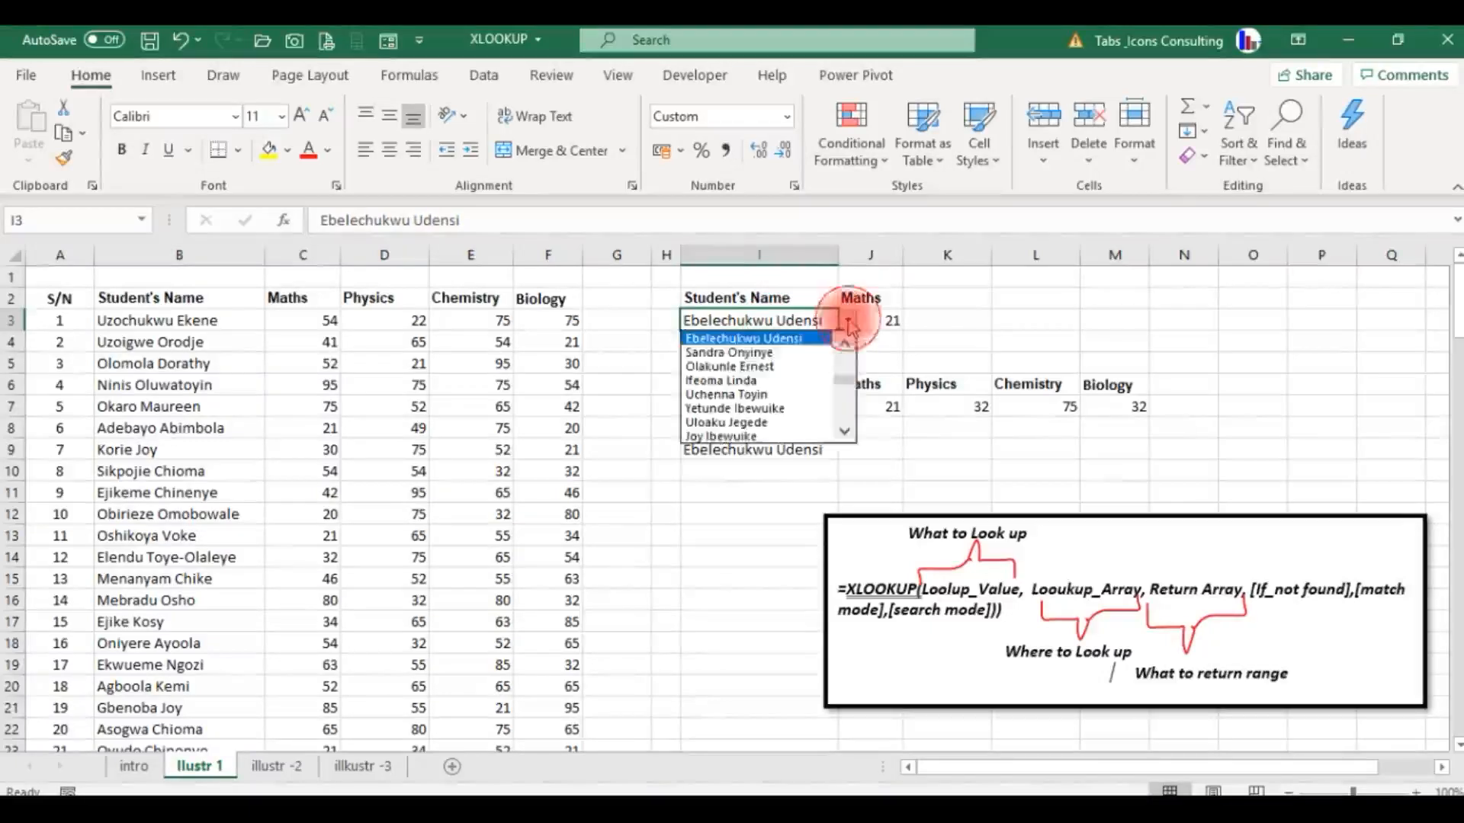
click(793, 366)
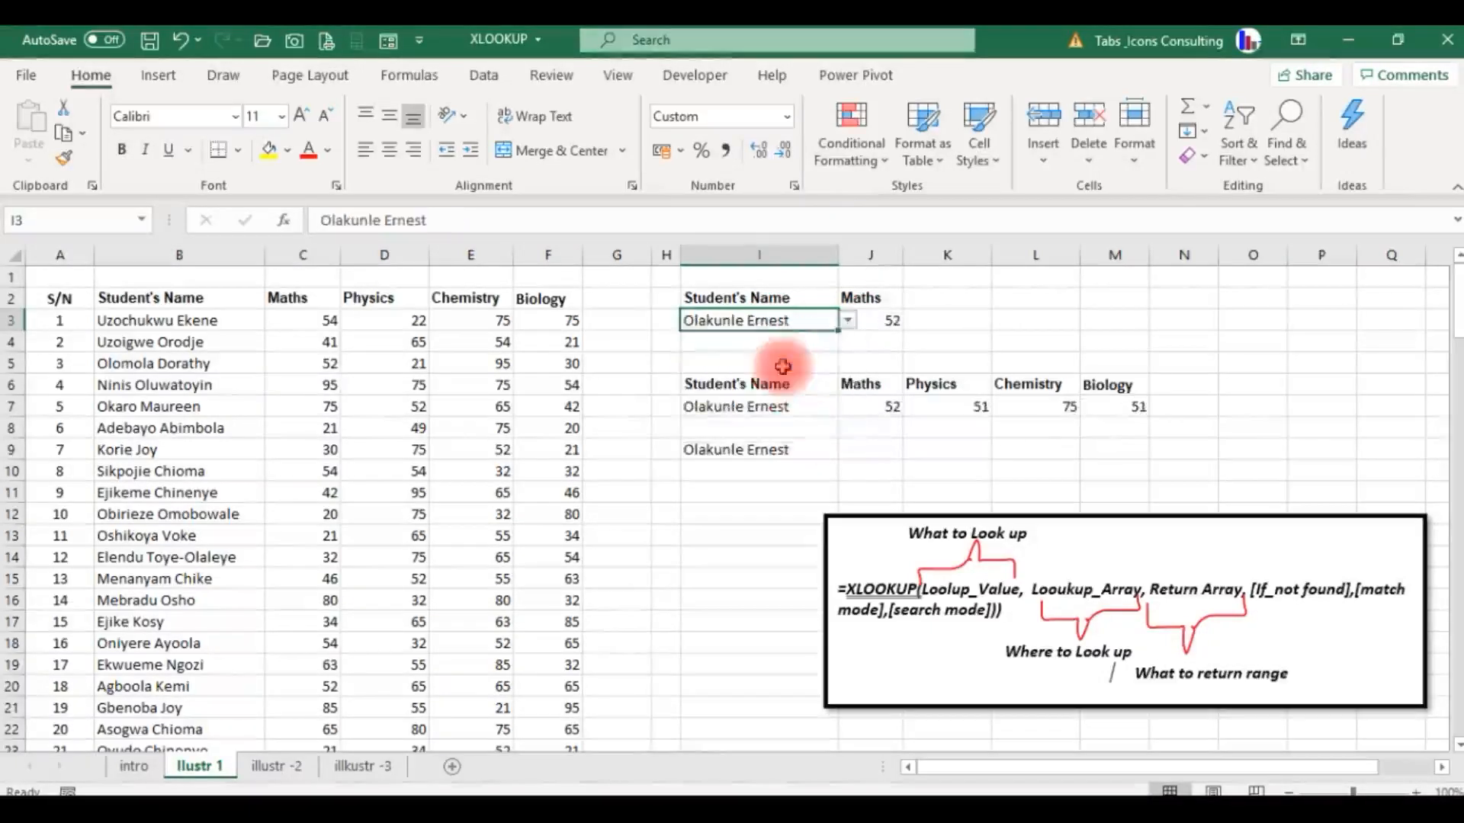
click(847, 323)
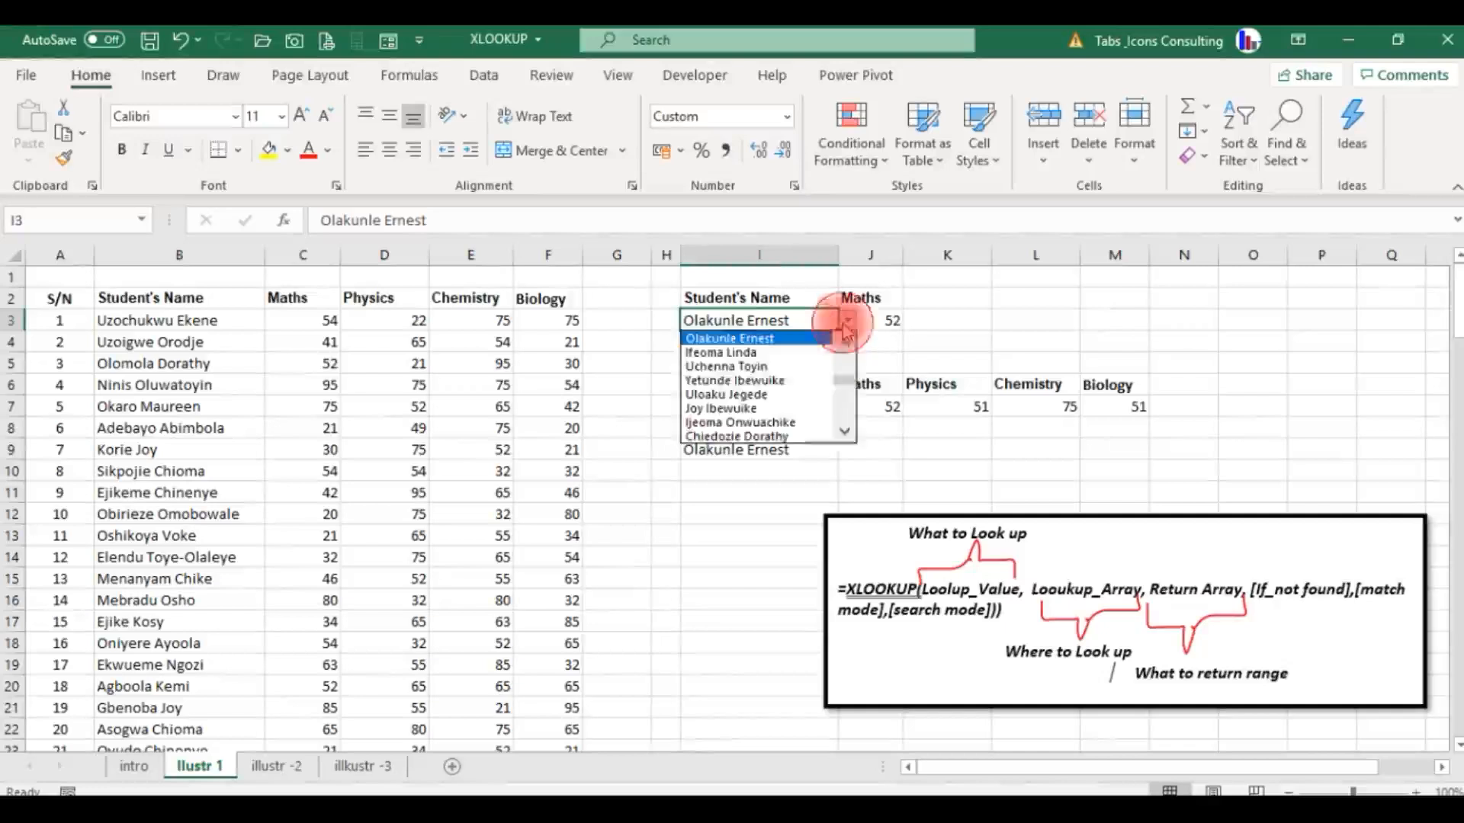
click(781, 368)
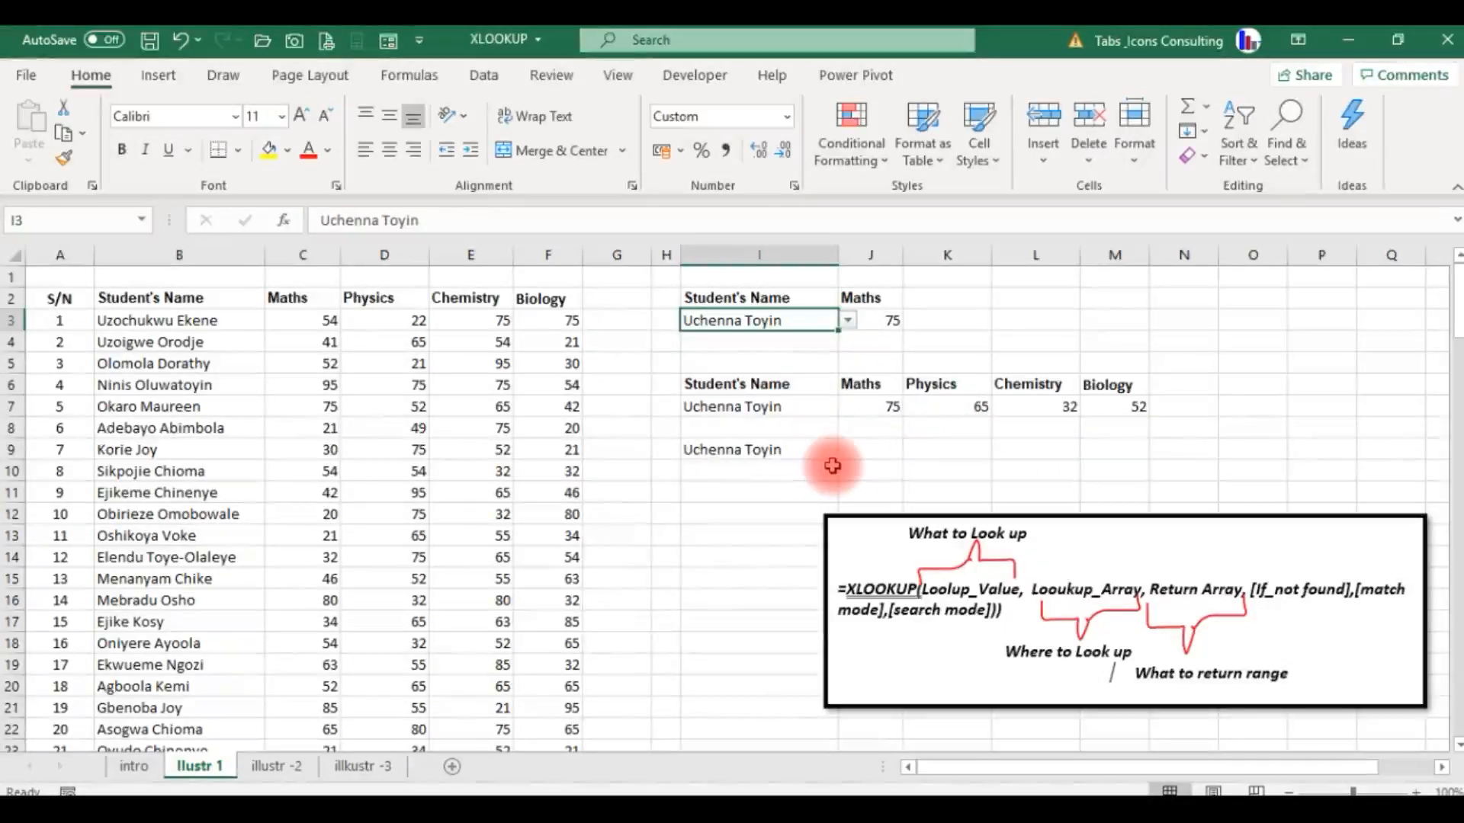
Clear the leftover student name reference in cell I9 below the lookup table.
click(755, 455)
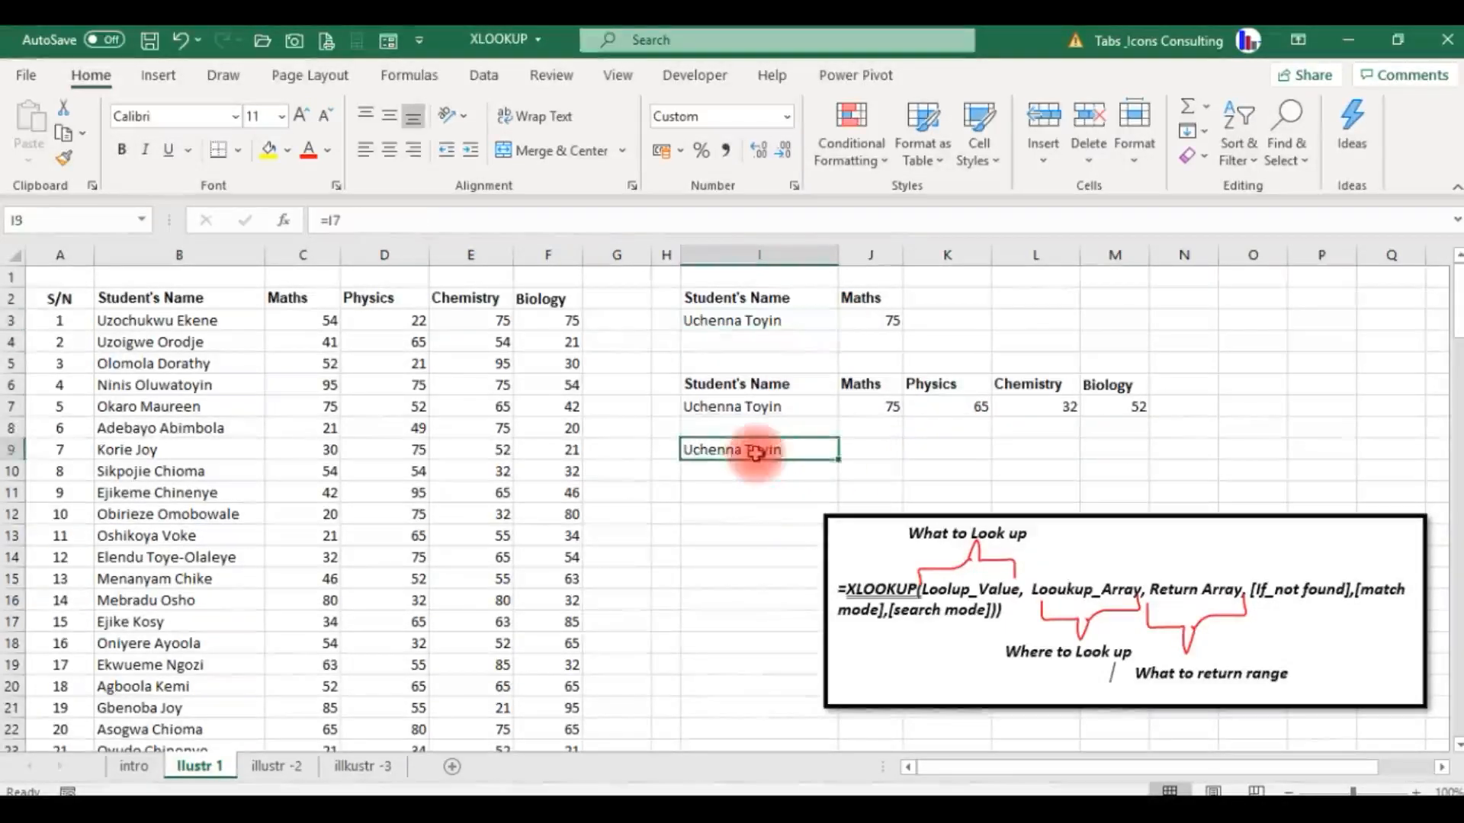
key(Up)
key(shift+Down)
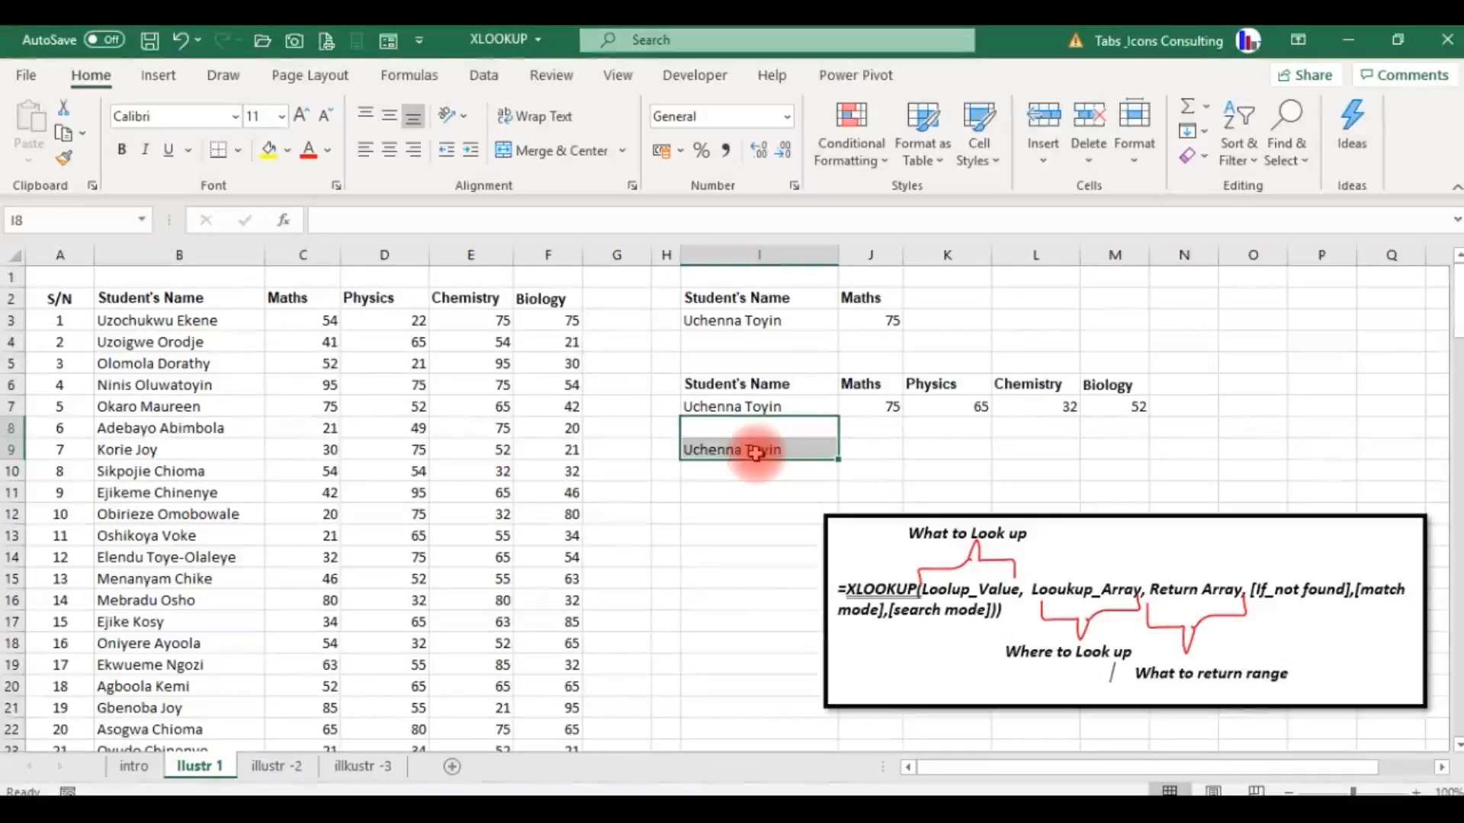
key(ctrl+d)
key(Up)
key(Up)
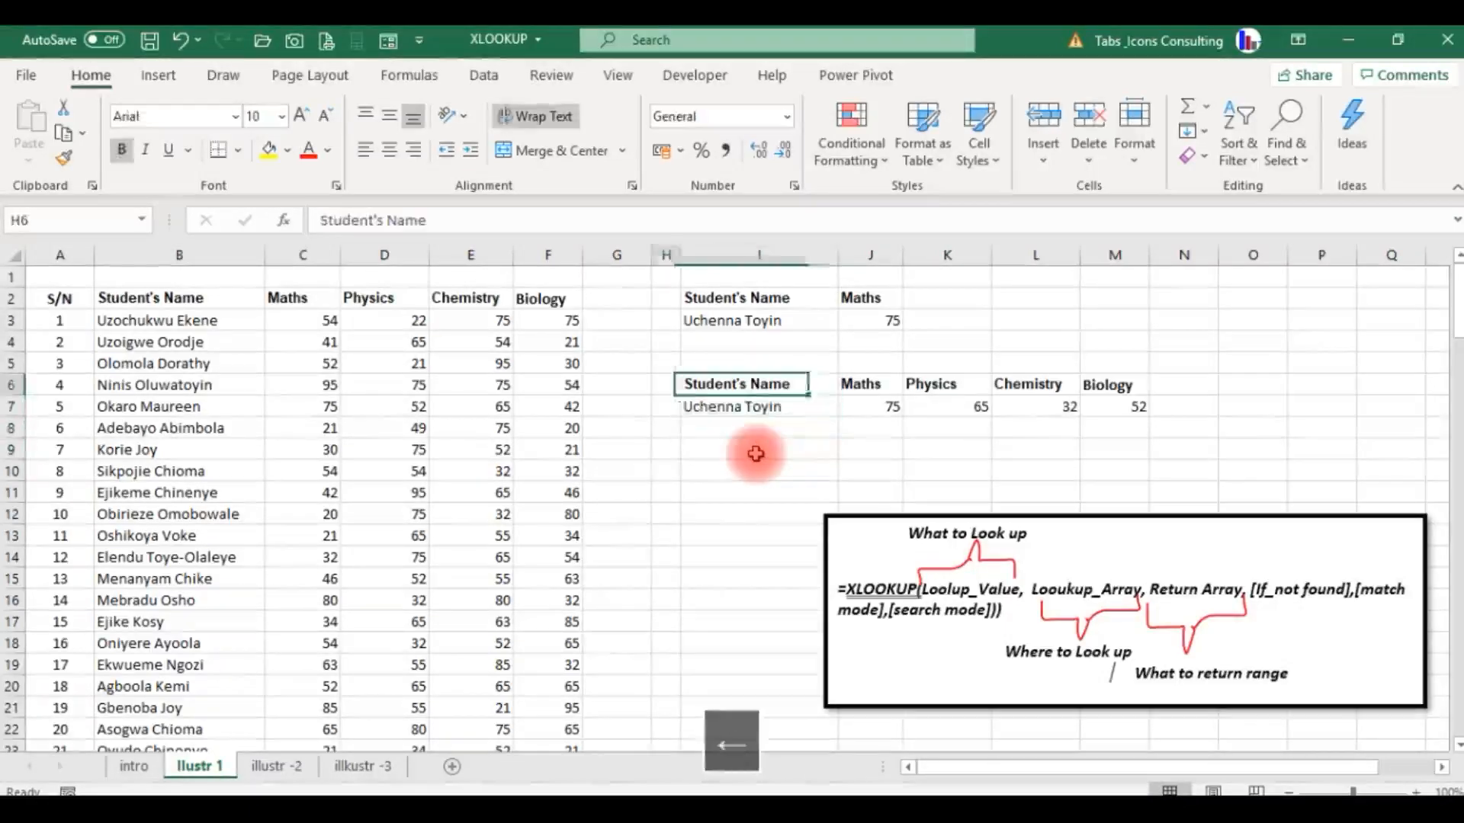
Move the whole Student's Name column from column B to the empty column G, after the Biology scores.
key(Left)
key(Left)
key(Left)
key(Left)
key(Left)
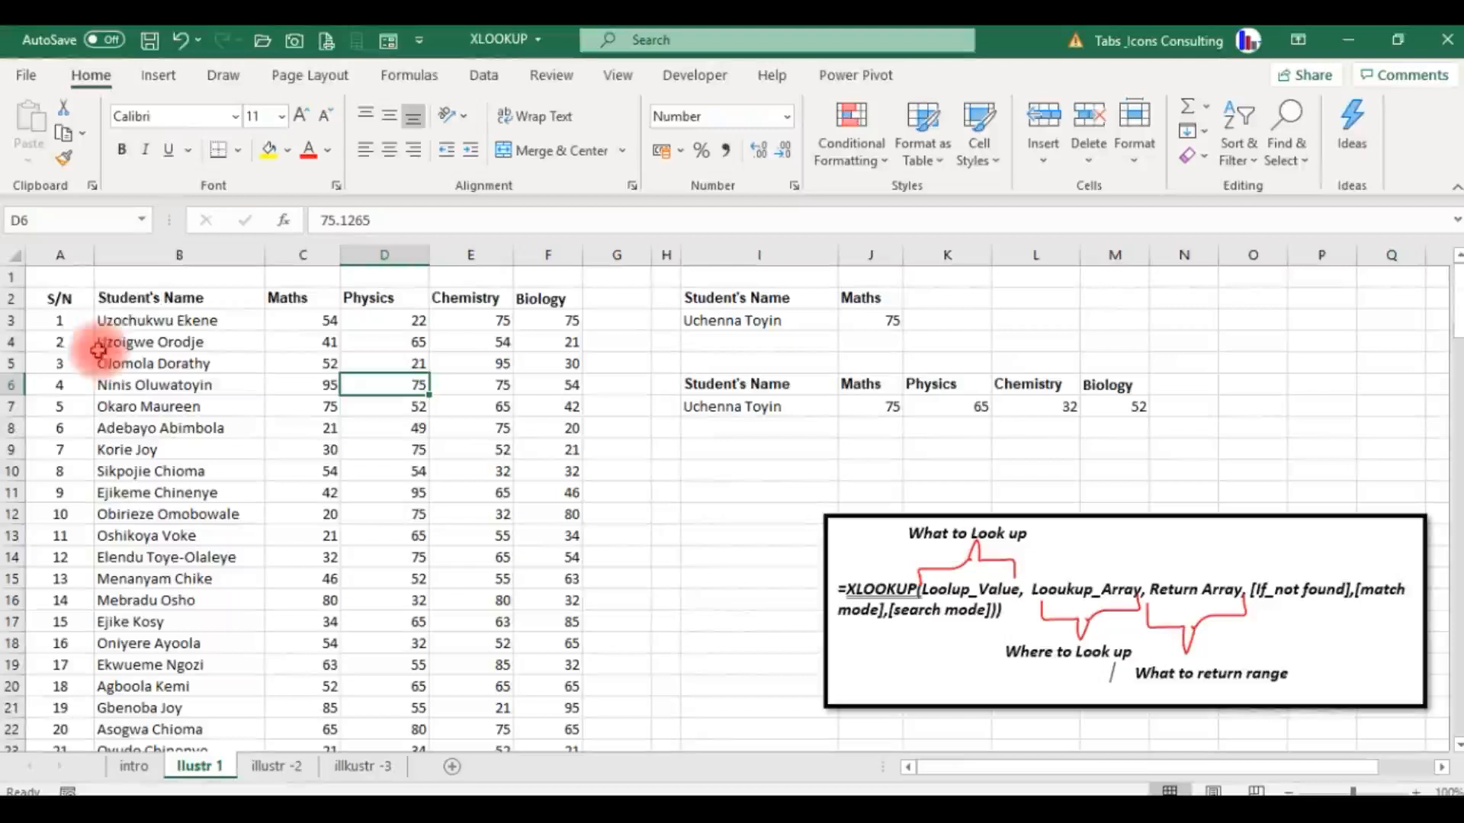
click(183, 253)
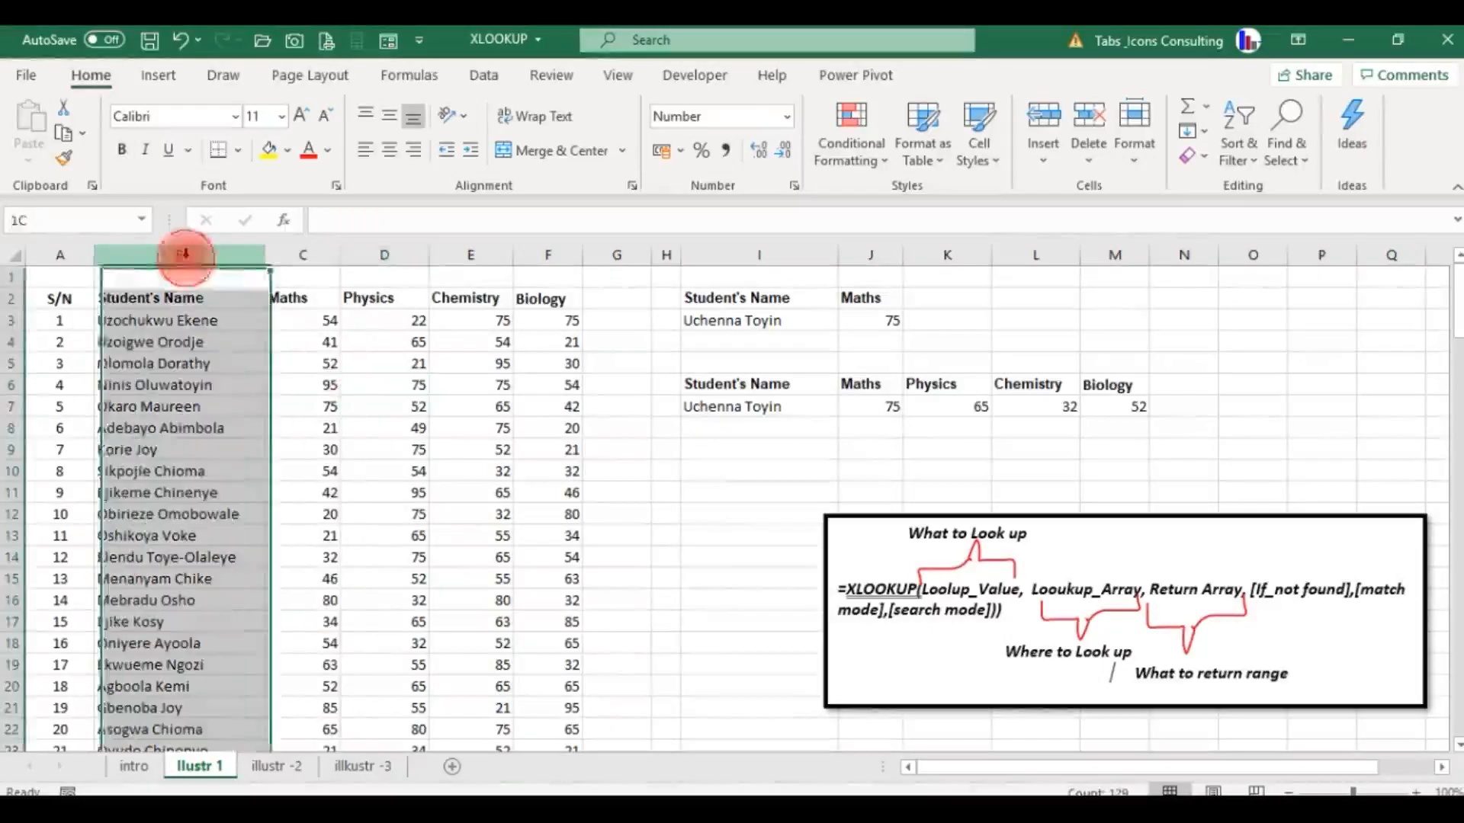
key(ctrl+x)
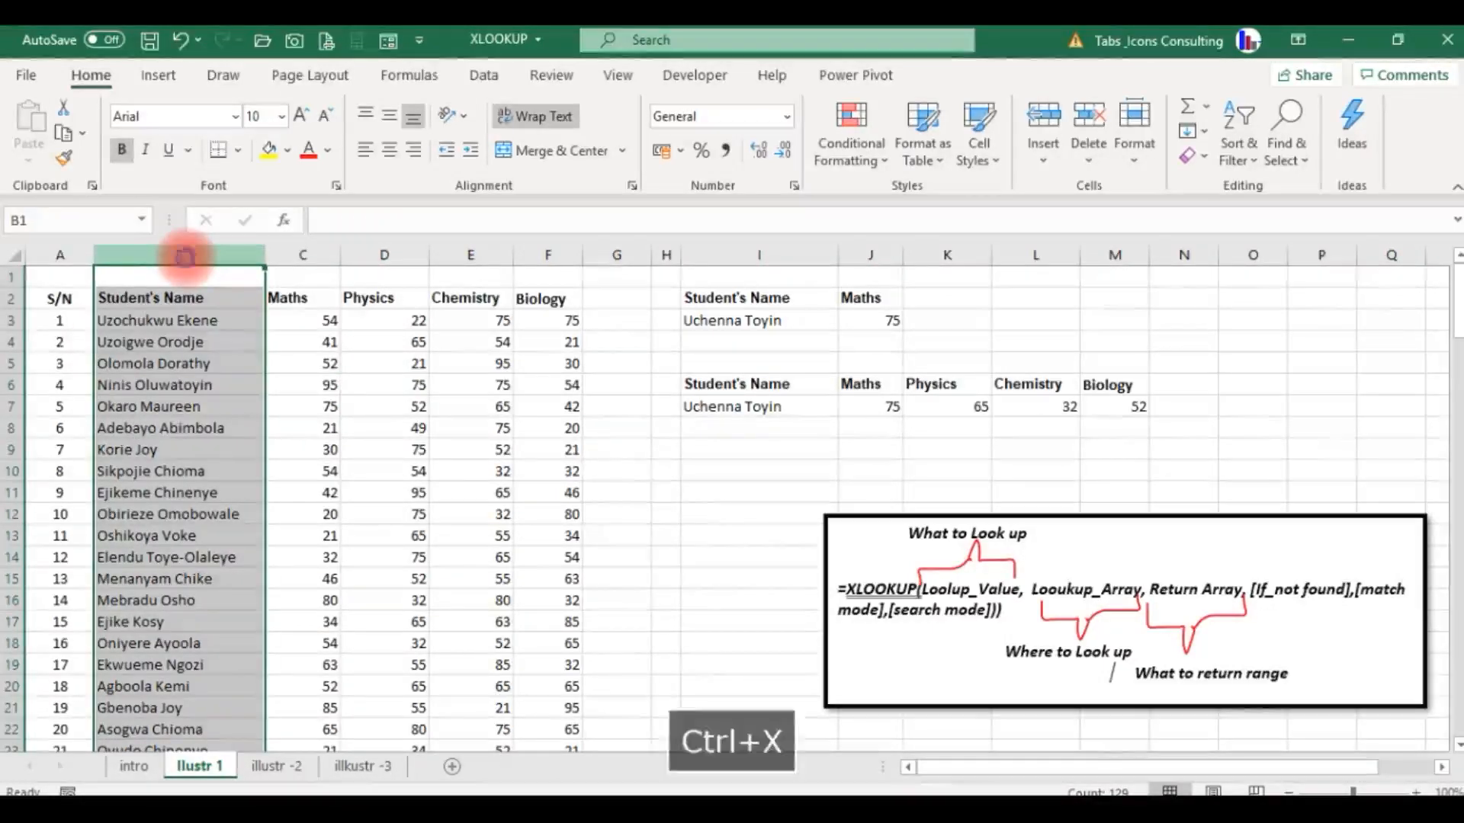
click(620, 254)
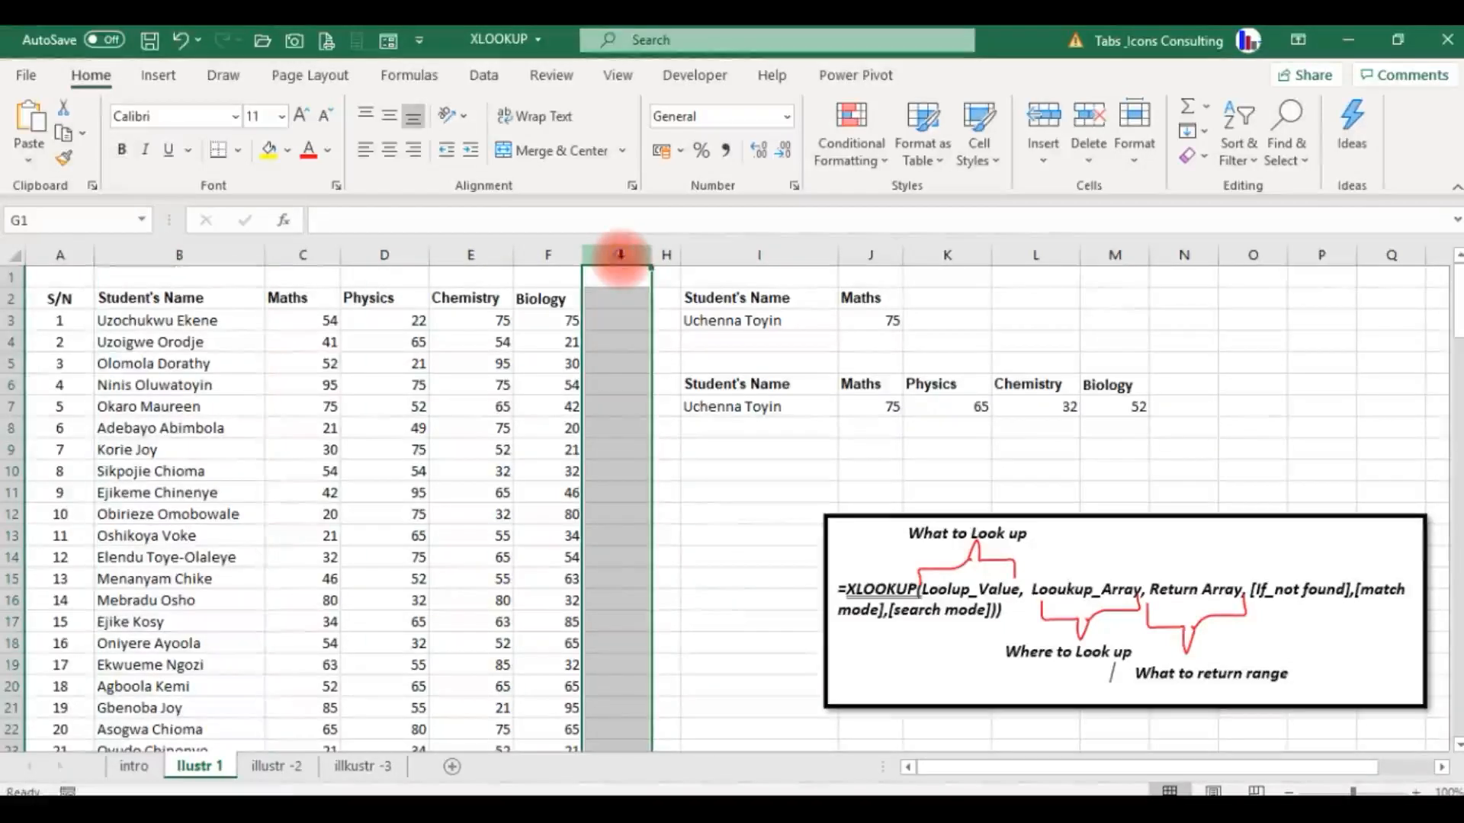
key(ctrl+v)
click(575, 342)
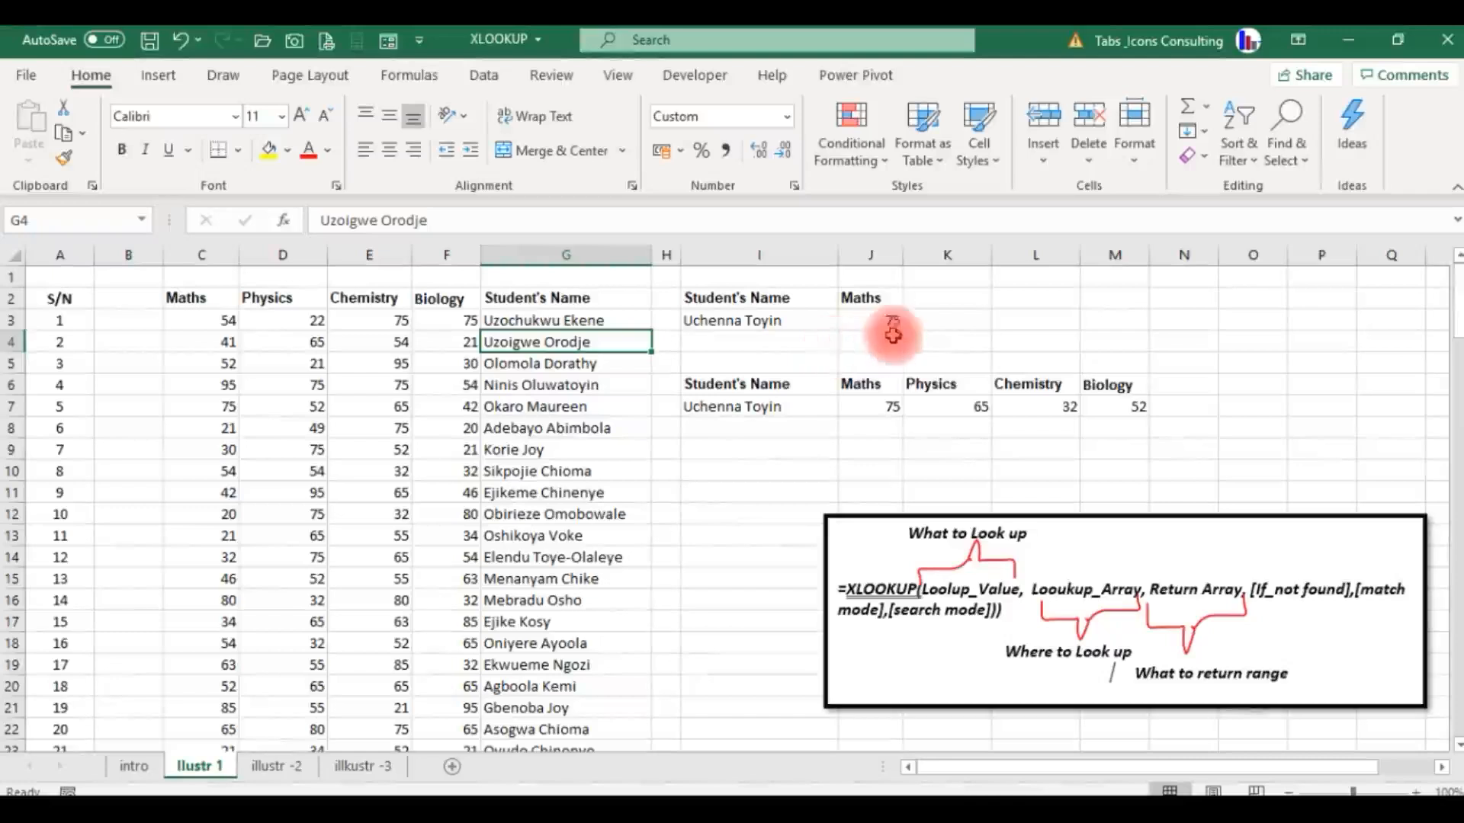
Choose another student in cell I3 to test the lookups with the names after the score columns.
click(768, 320)
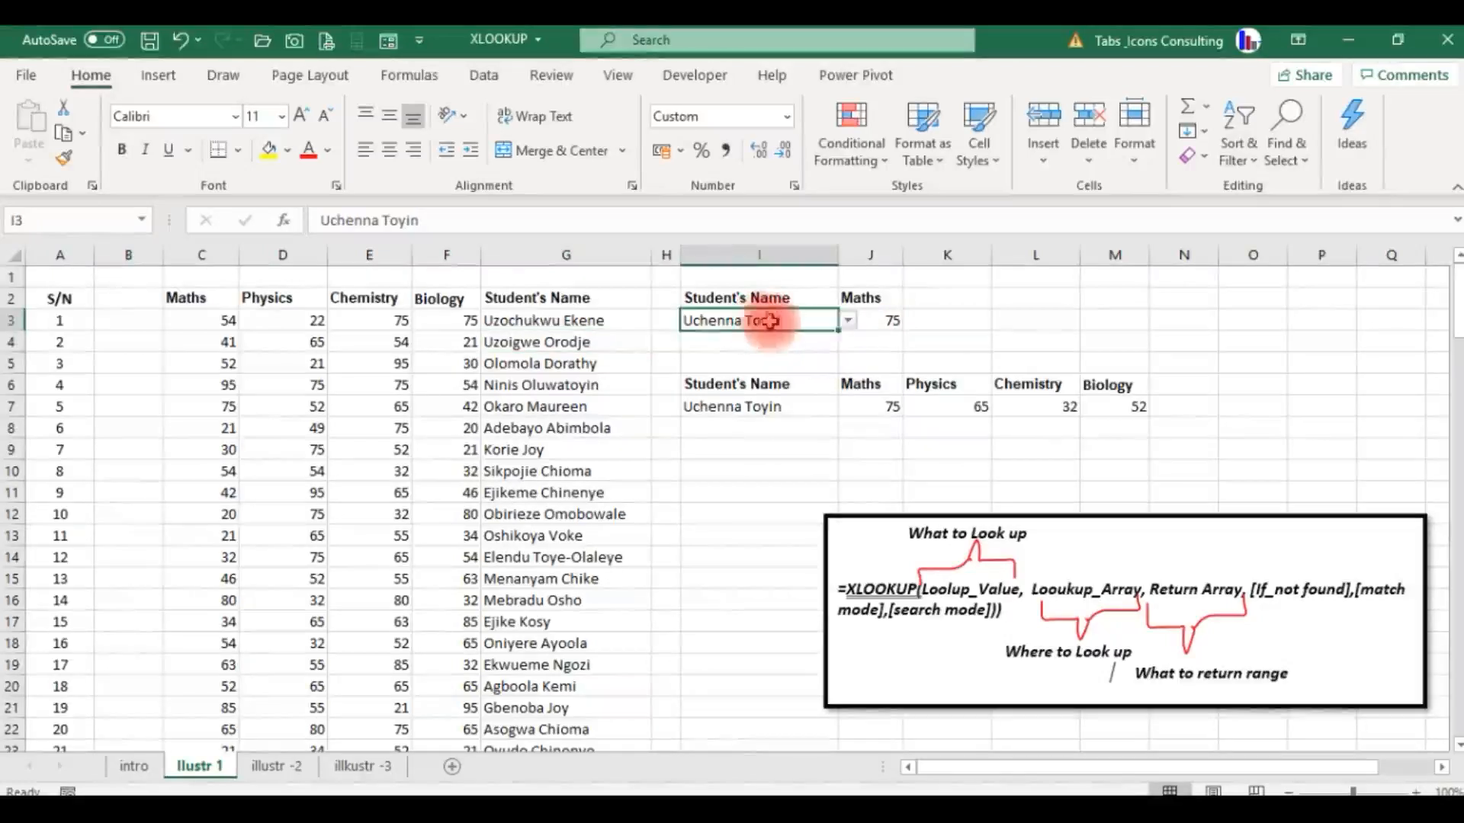
click(849, 324)
click(785, 364)
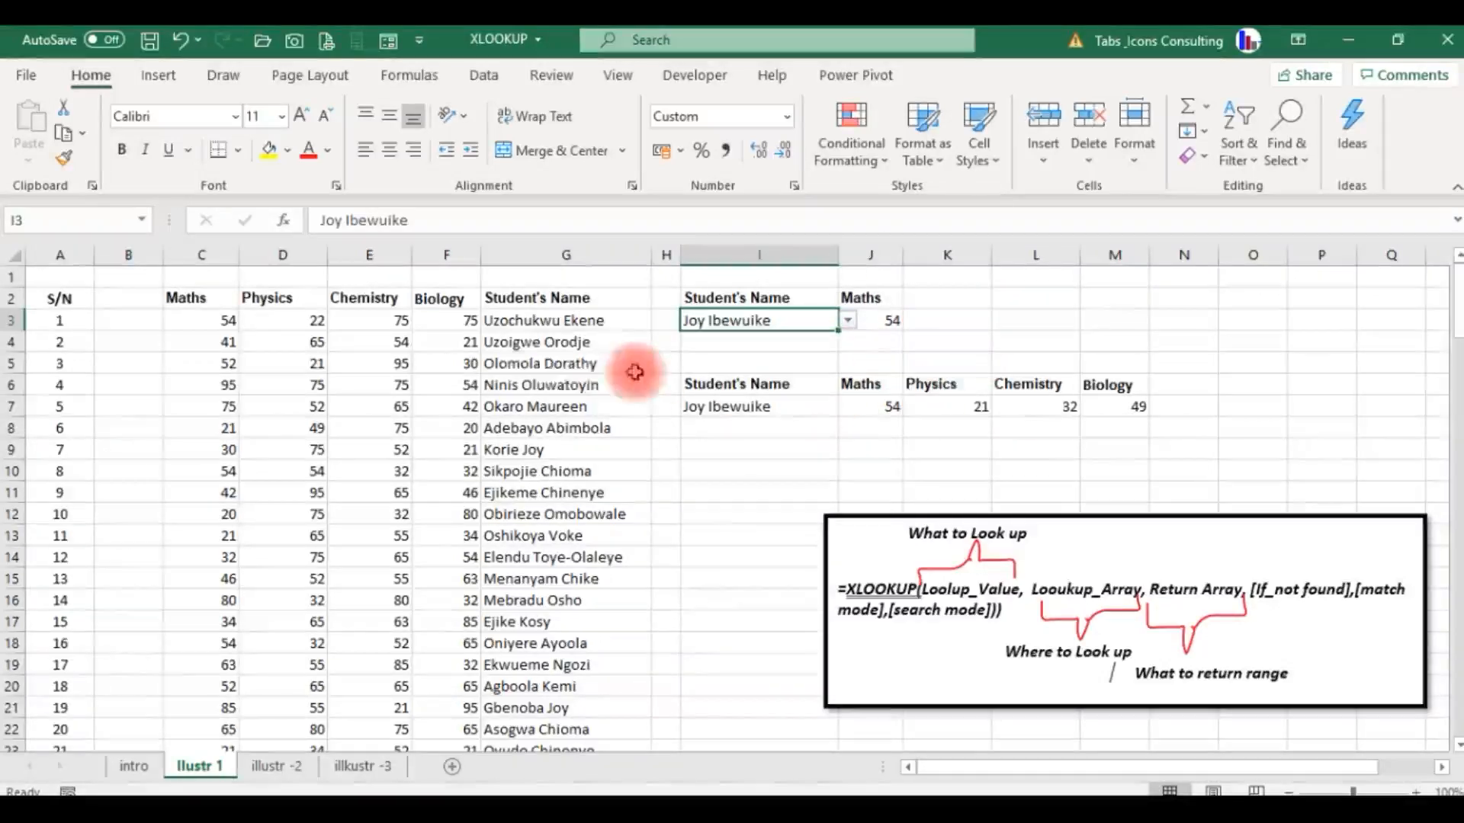
click(530, 347)
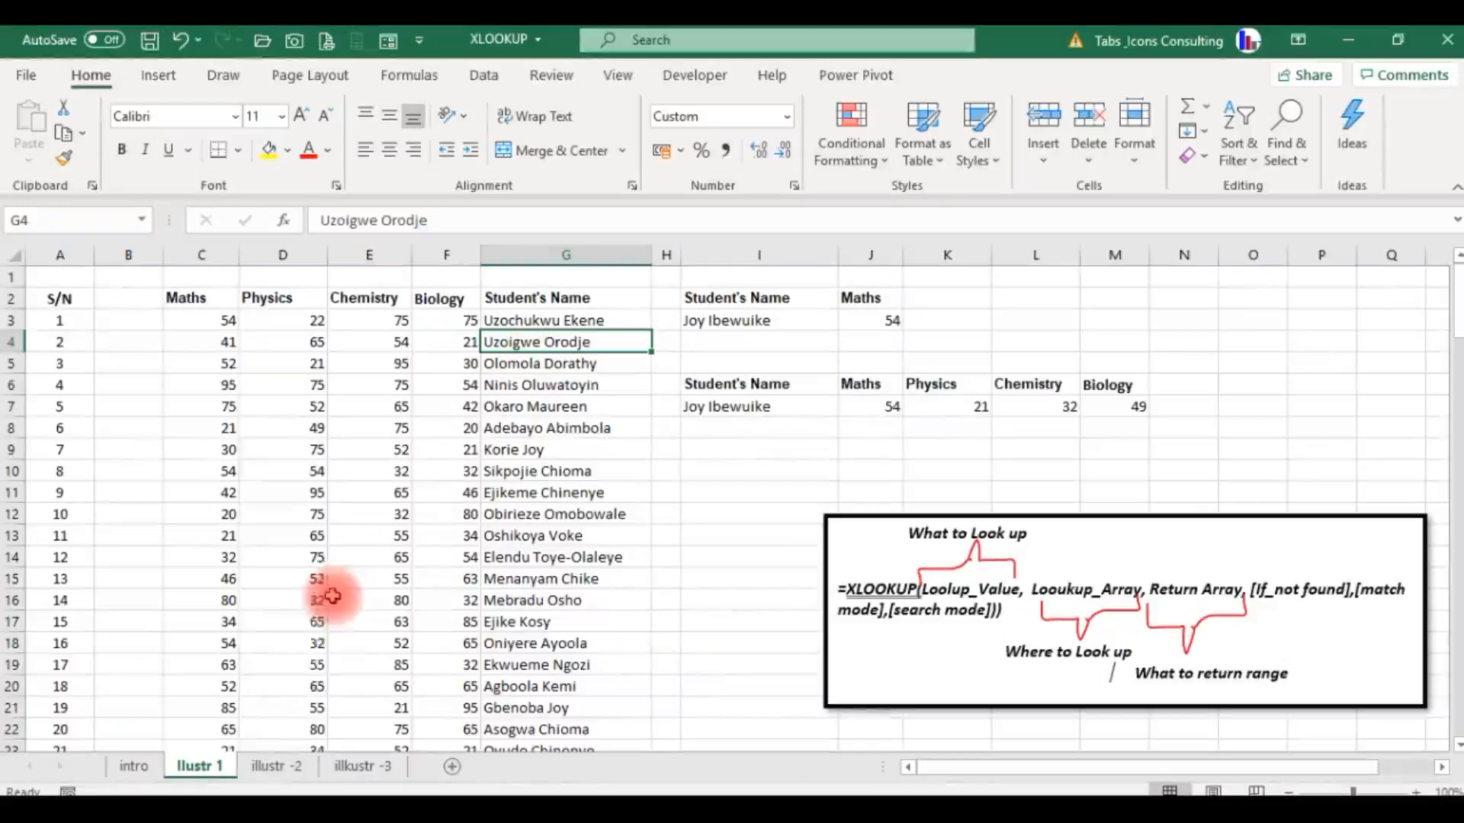
Open the illustr -2 sheet and look through the Month column's January and February records.
click(278, 766)
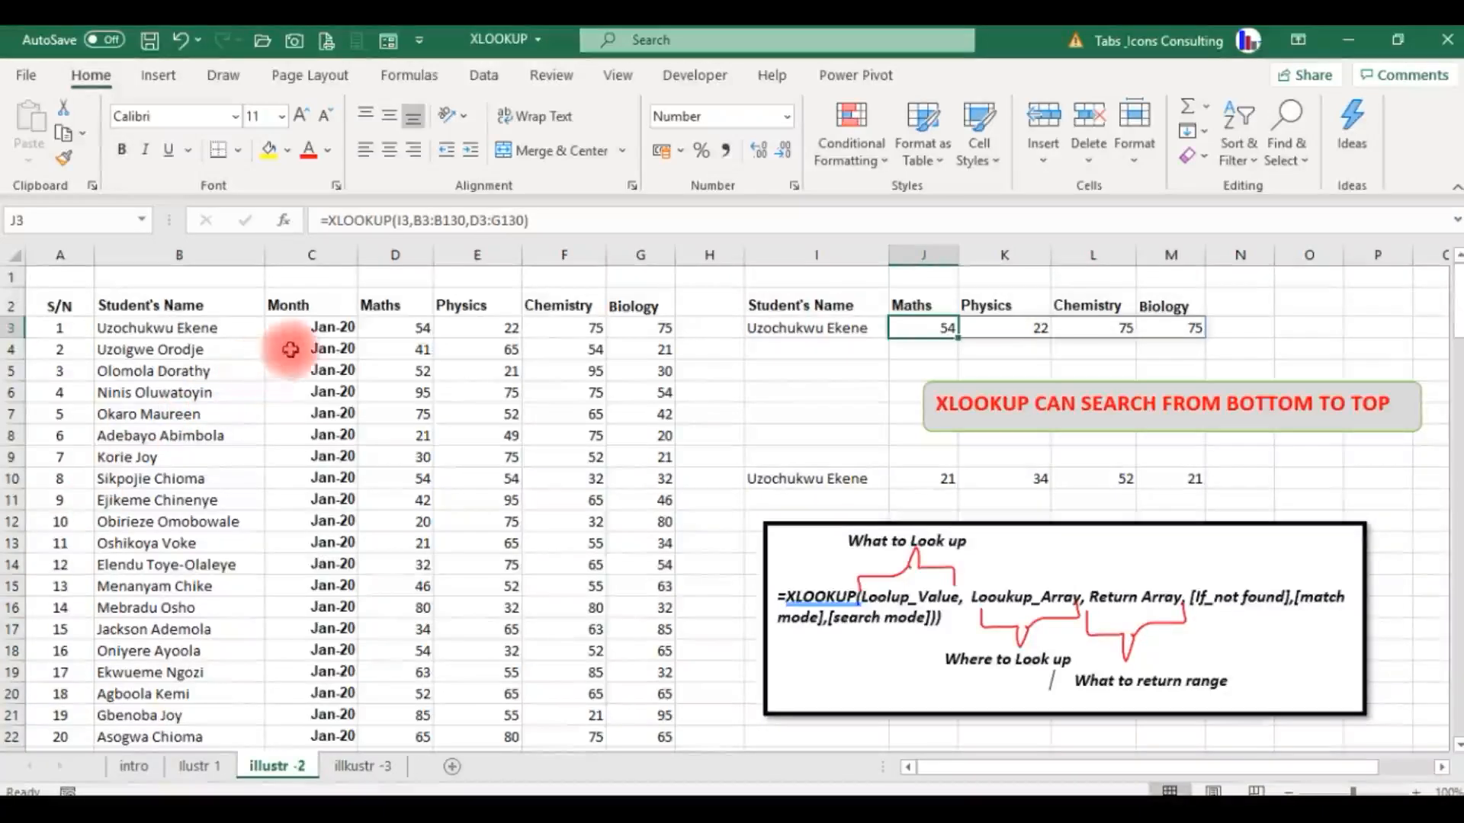
click(291, 349)
key(Down)
key(Down)
key(Down)
key(Down)
key(Down)
key(Down)
key(Down)
key(Down)
key(Down)
key(Down)
key(Down)
key(Down)
key(Down)
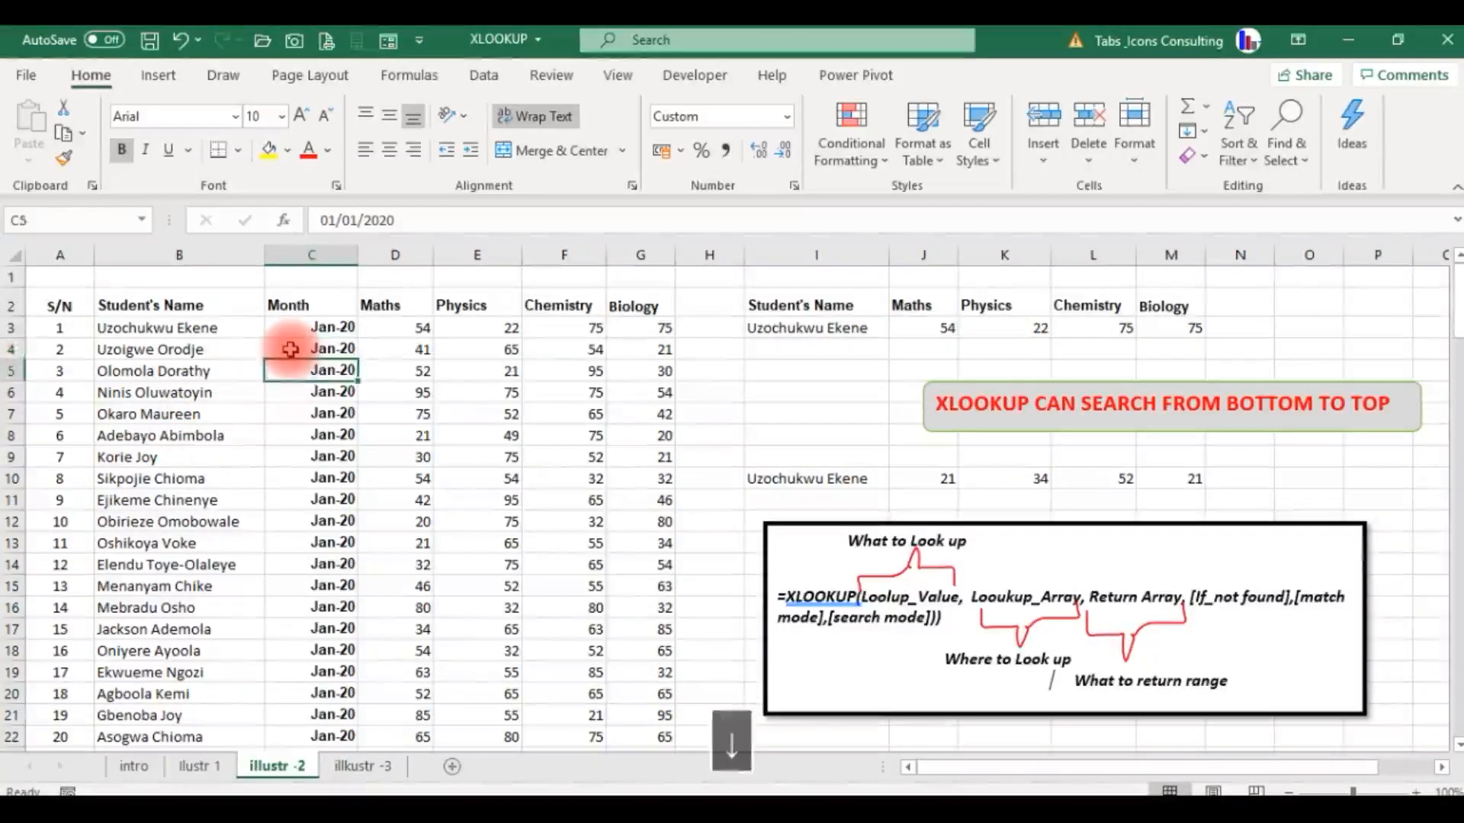
key(Down)
key(Down)
key(Down)
key(Down)
key(Down)
key(Down)
key(Down)
key(Down)
key(Down)
key(Down)
key(Down)
key(Down)
key(Down)
key(Down)
key(Down)
key(Down)
key(Down)
key(Down)
key(Down)
key(Down)
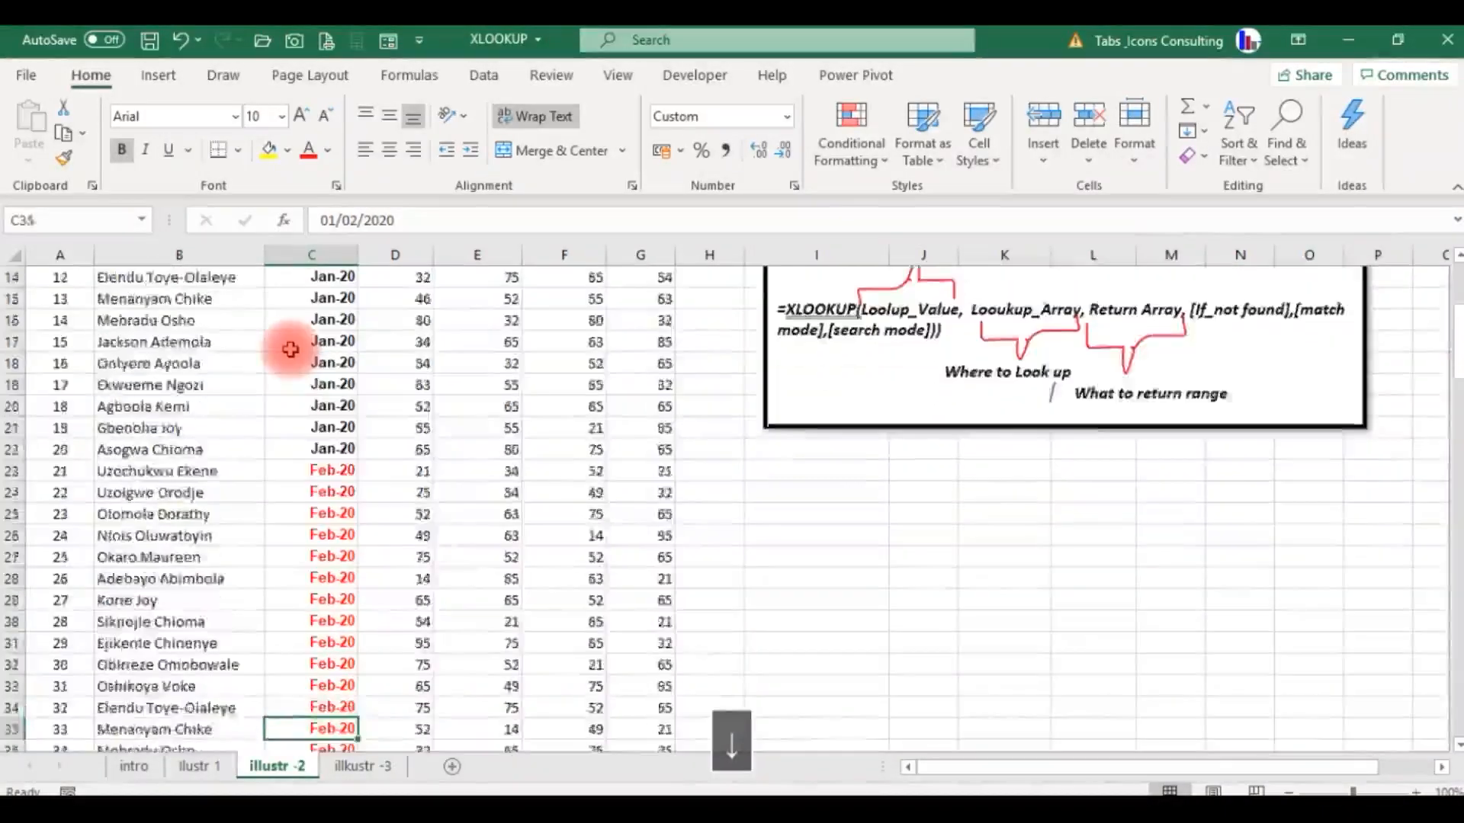
key(Up)
key(Up)
key(Up)
key(Up)
key(Up)
key(Up)
key(Up)
key(Up)
key(Up)
key(Up)
key(Up)
key(Up)
key(Up)
key(Up)
key(Up)
key(Up)
key(Up)
key(Up)
key(Up)
key(Up)
key(Up)
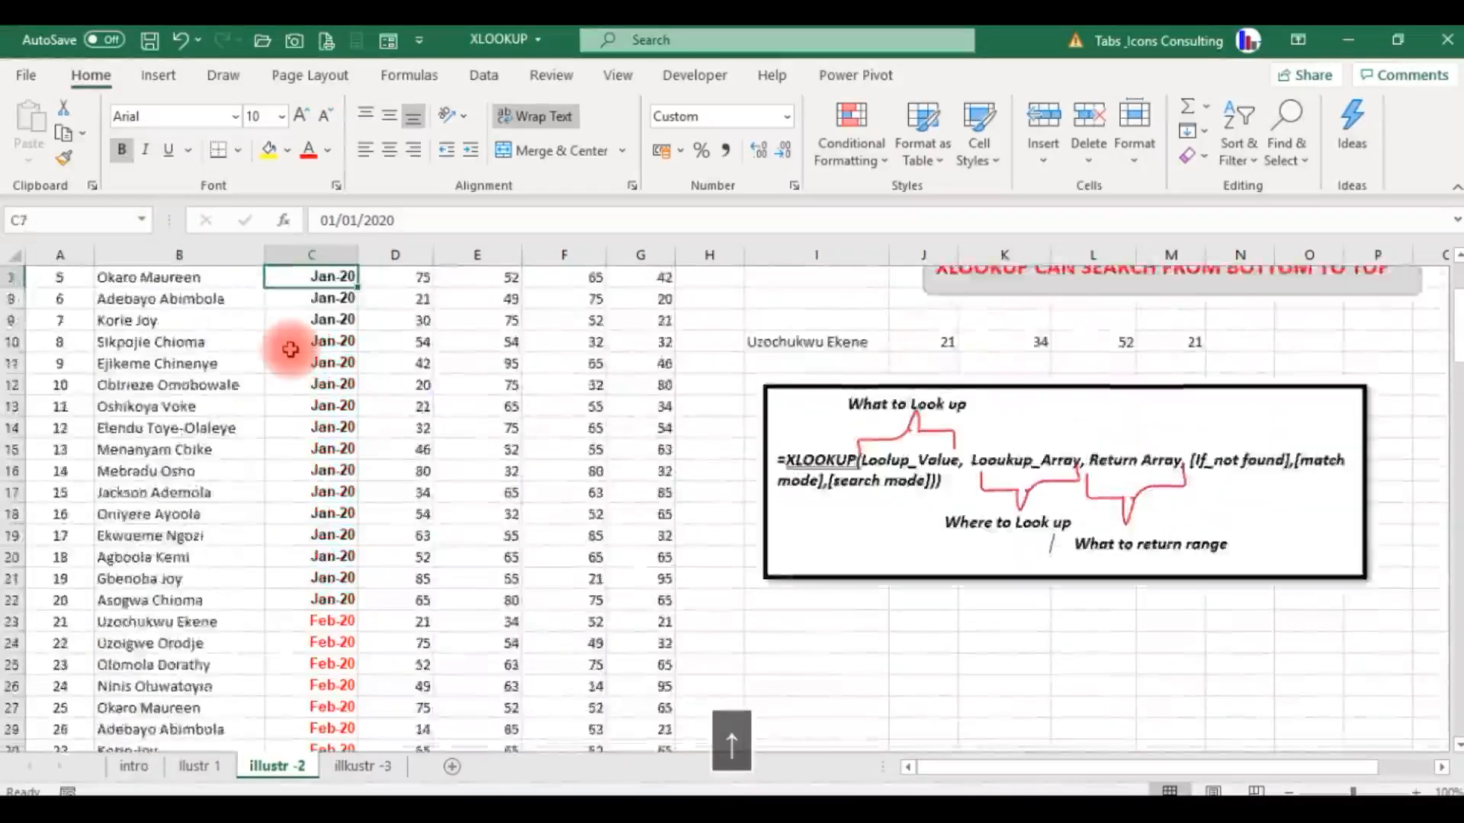
key(Down)
key(Down)
key(Left)
key(Right)
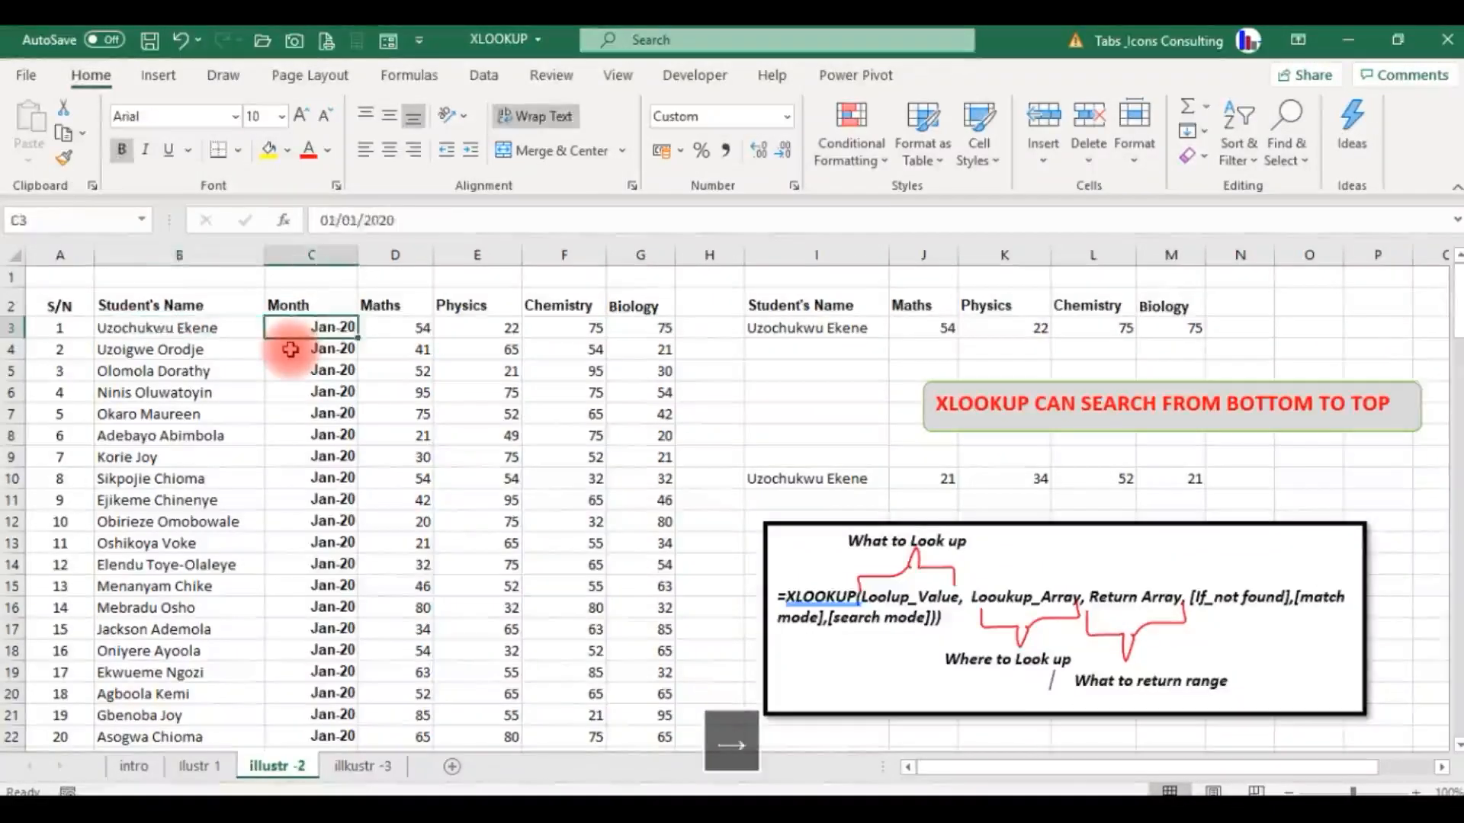
key(Left)
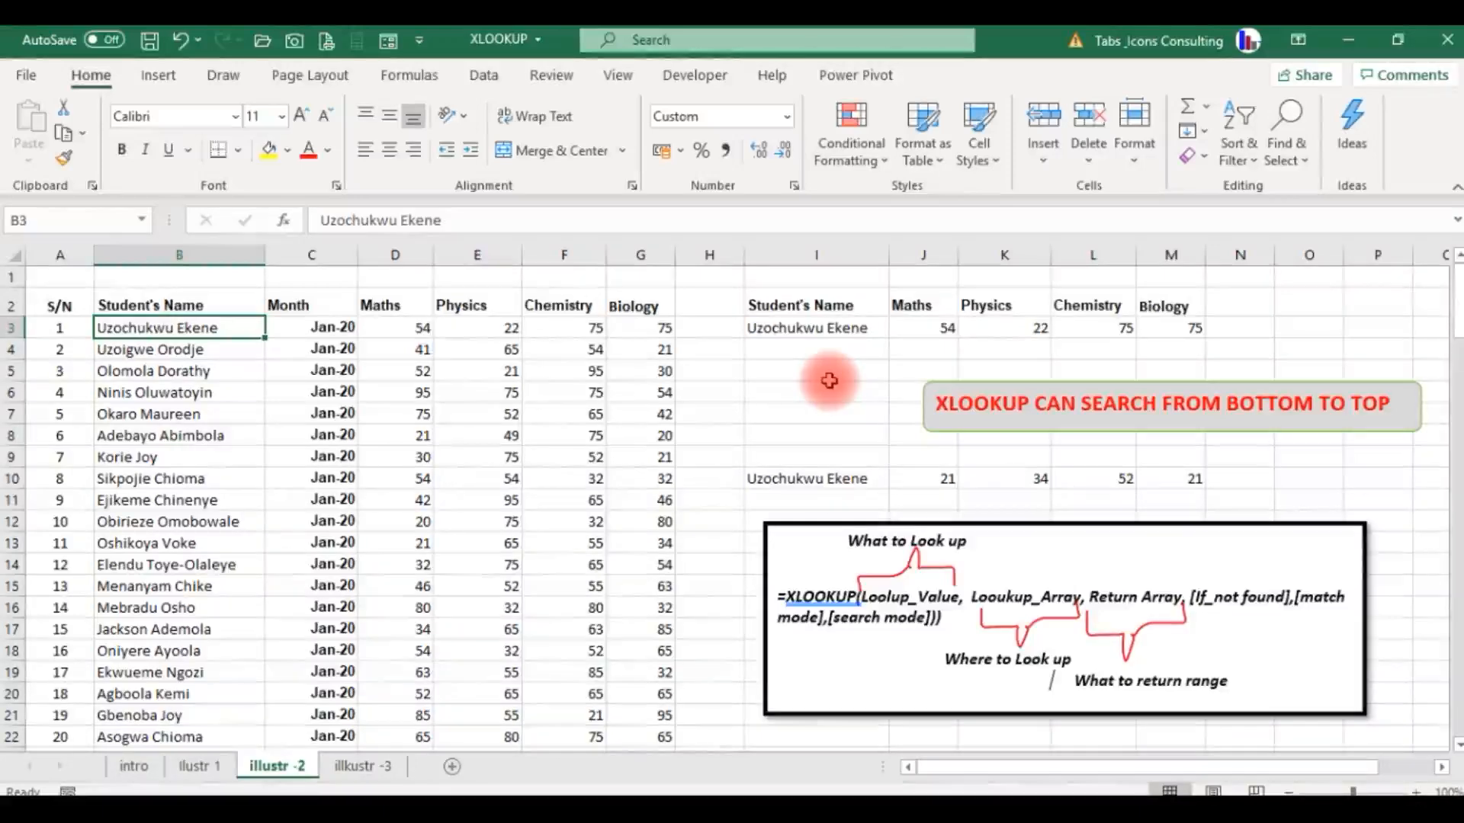
Compare the students' January and February records again, and inspect the XLOOKUP formula in J3.
key(Down)
key(Up)
key(Right)
key(Left)
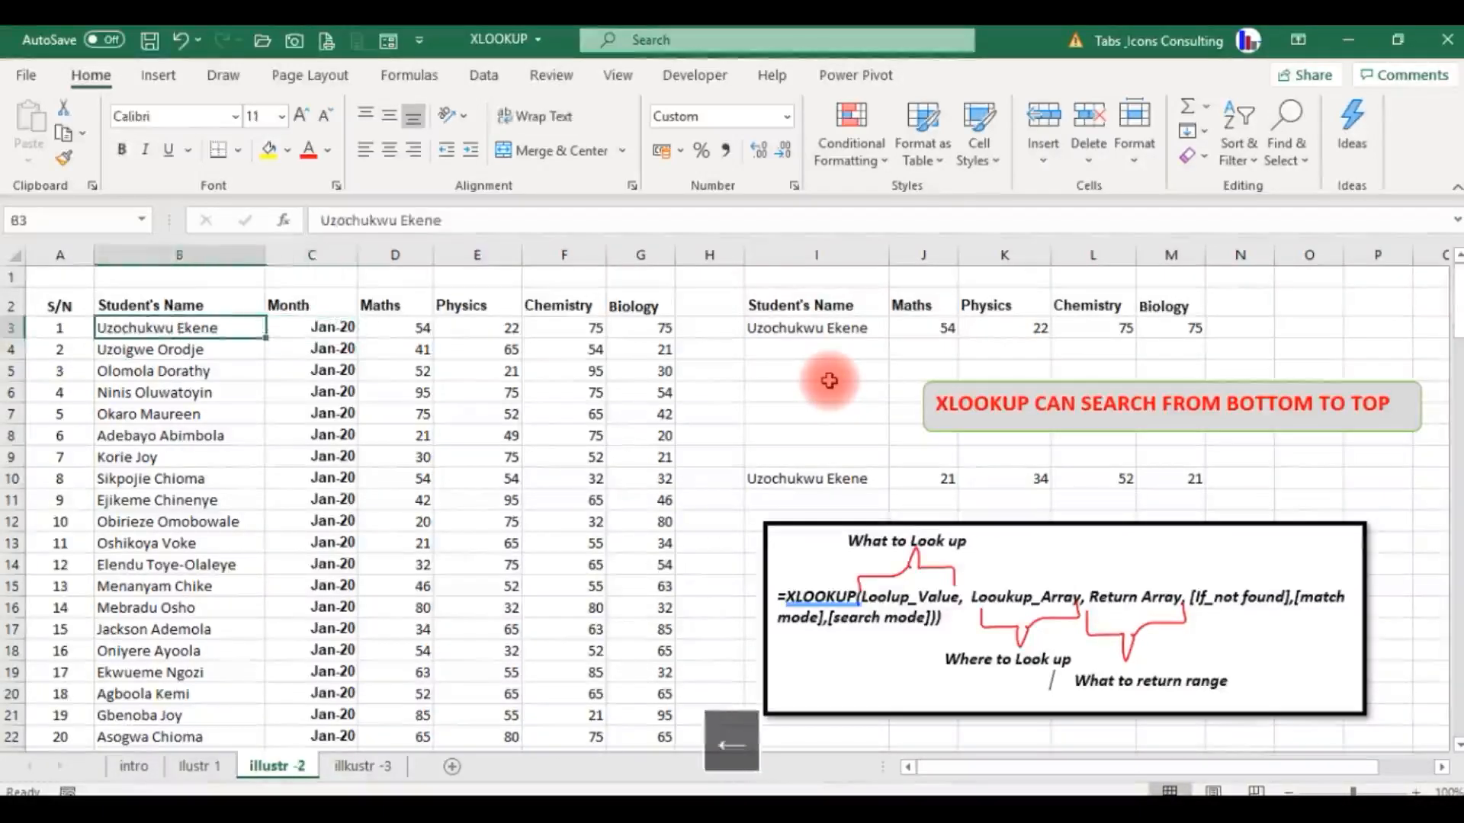
key(Right)
key(Down)
key(Down)
key(Down)
key(Down)
key(Down)
key(Down)
key(Down)
key(Down)
key(Down)
key(Down)
key(Down)
key(Down)
key(Down)
key(Down)
key(Down)
key(Down)
key(Down)
key(Down)
key(Down)
key(Down)
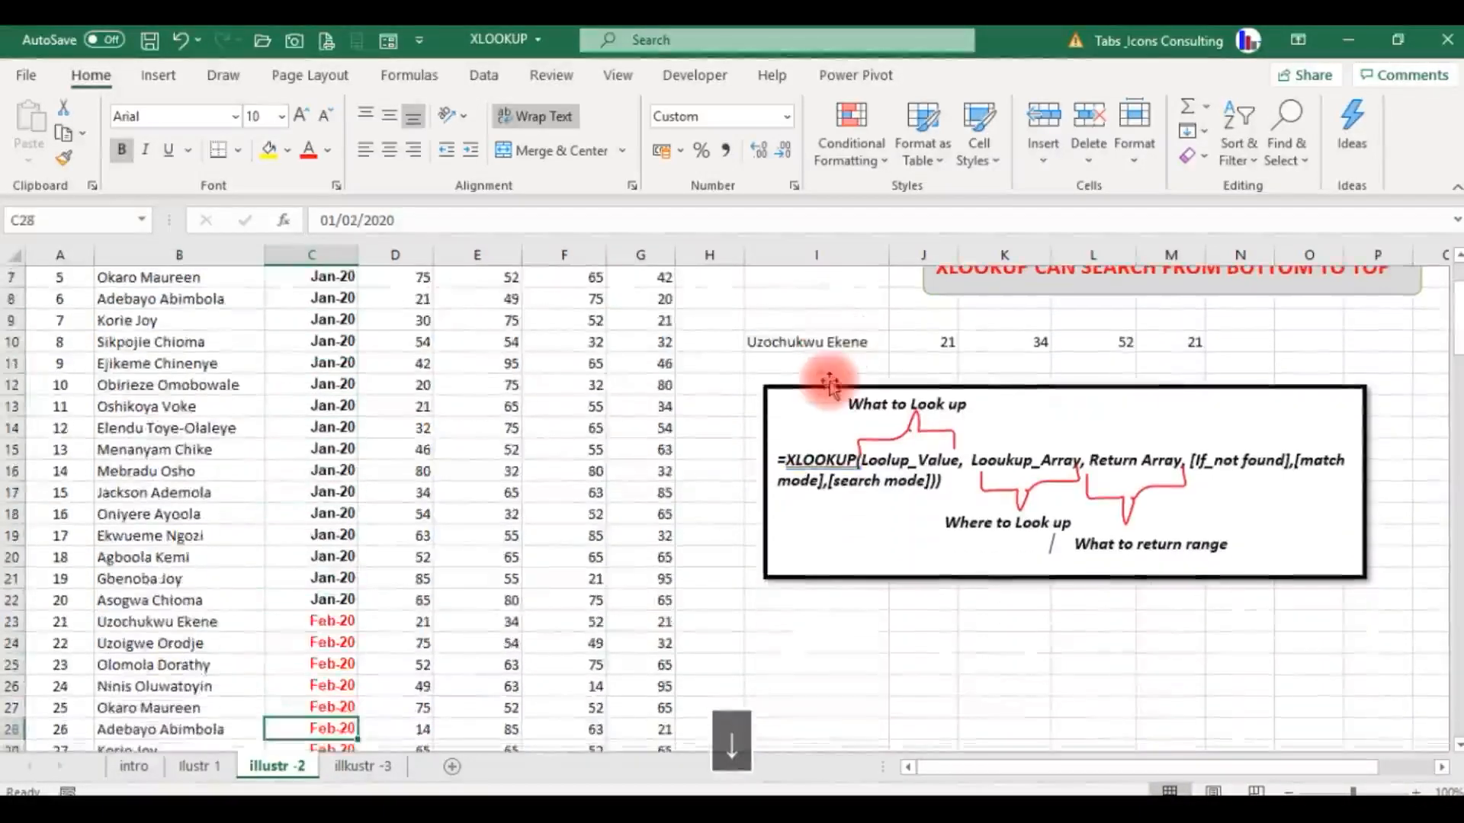
key(Up)
key(Up)
key(Up)
key(Up)
key(Up)
key(Up)
key(Up)
key(Up)
key(Up)
key(Up)
key(Up)
key(Up)
key(Up)
key(Up)
key(Up)
key(Up)
key(Up)
key(Up)
key(Up)
key(Up)
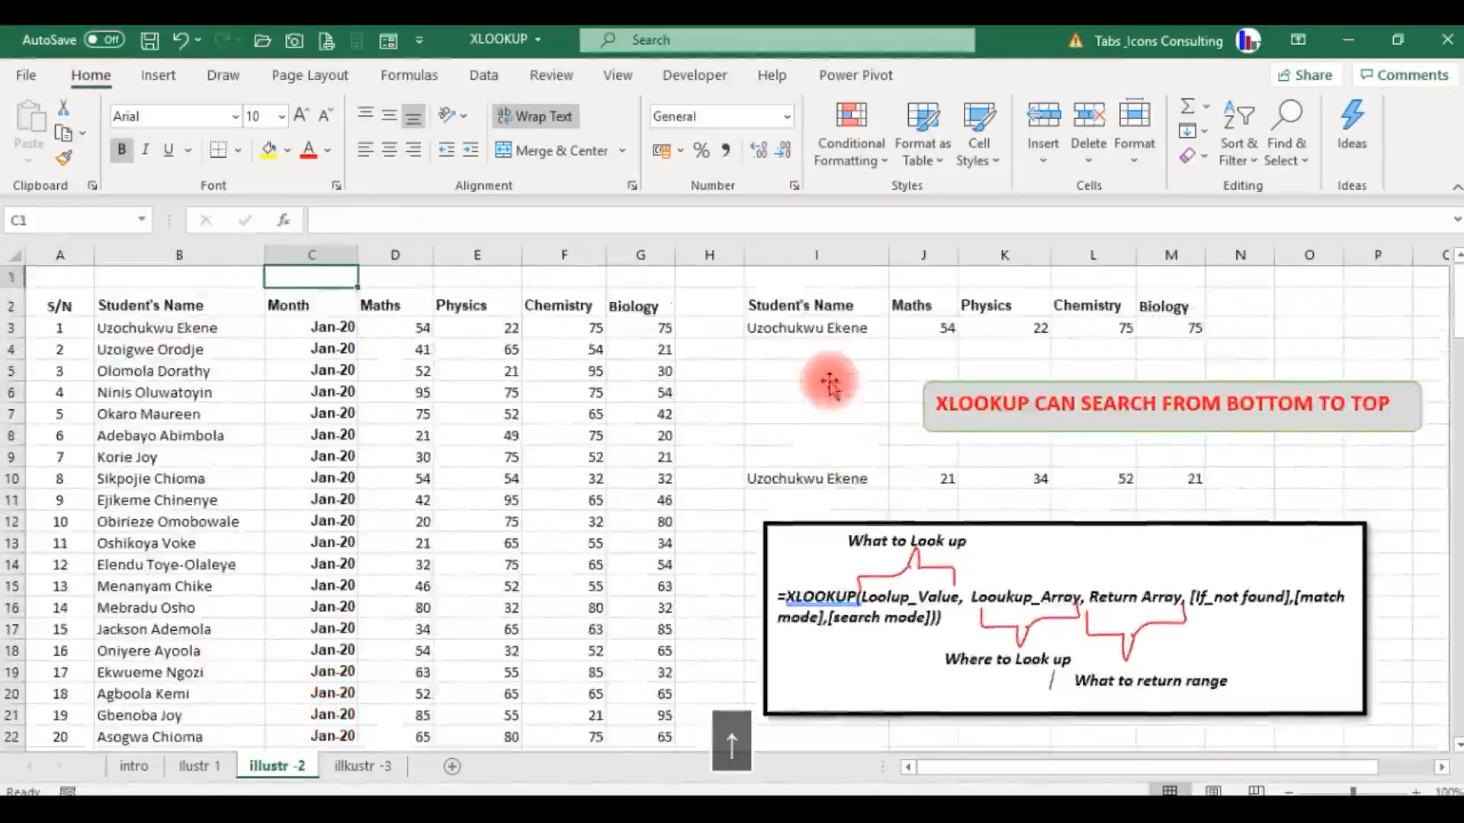
key(Right)
key(Right)
key(Right)
key(Right)
key(Right)
key(Right)
key(Right)
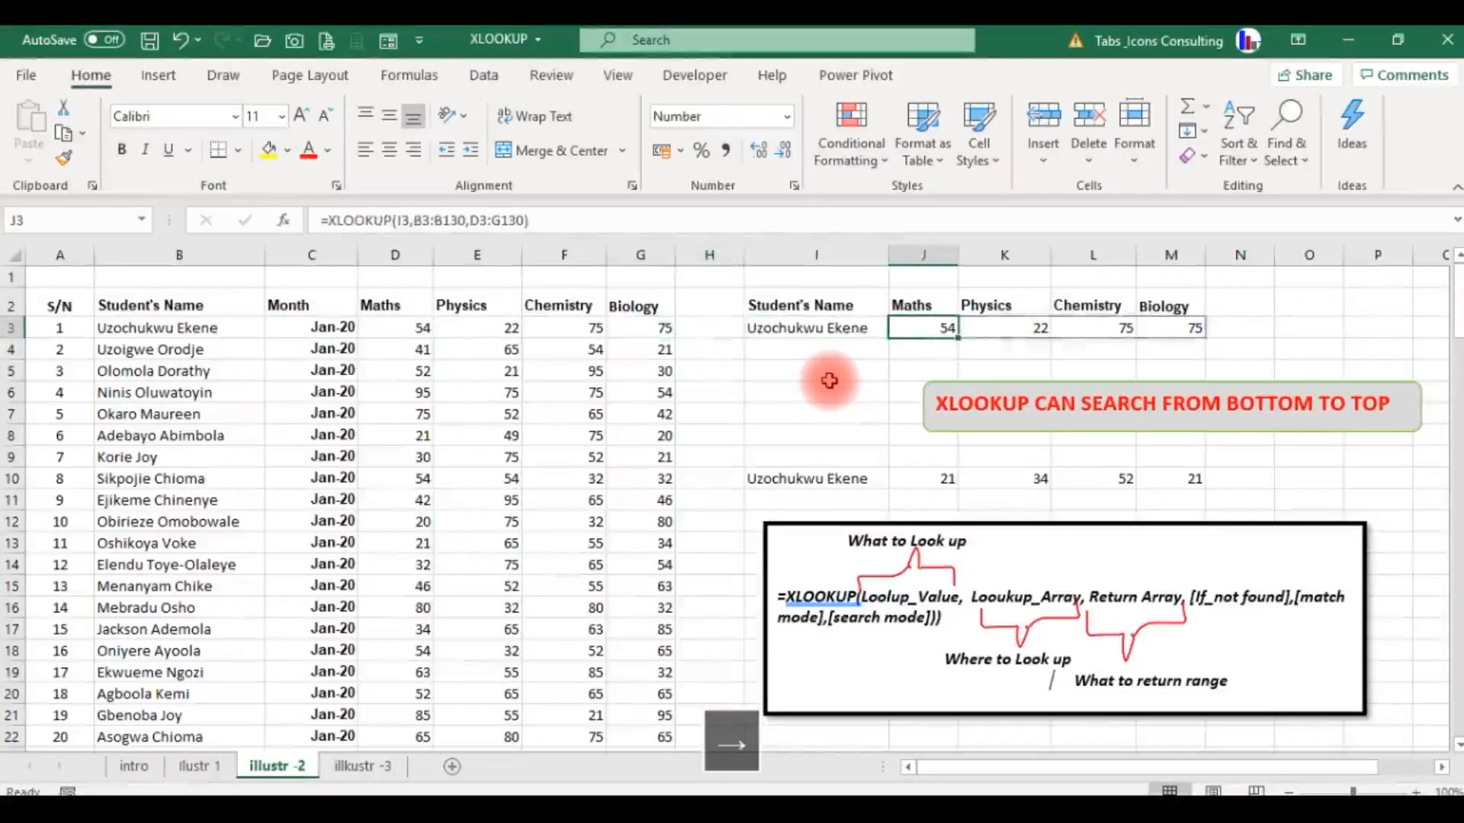
Inspect the ranges of the XLOOKUP formula in J3 and compare its results with the first student's January scores in D3:G3.
click(546, 224)
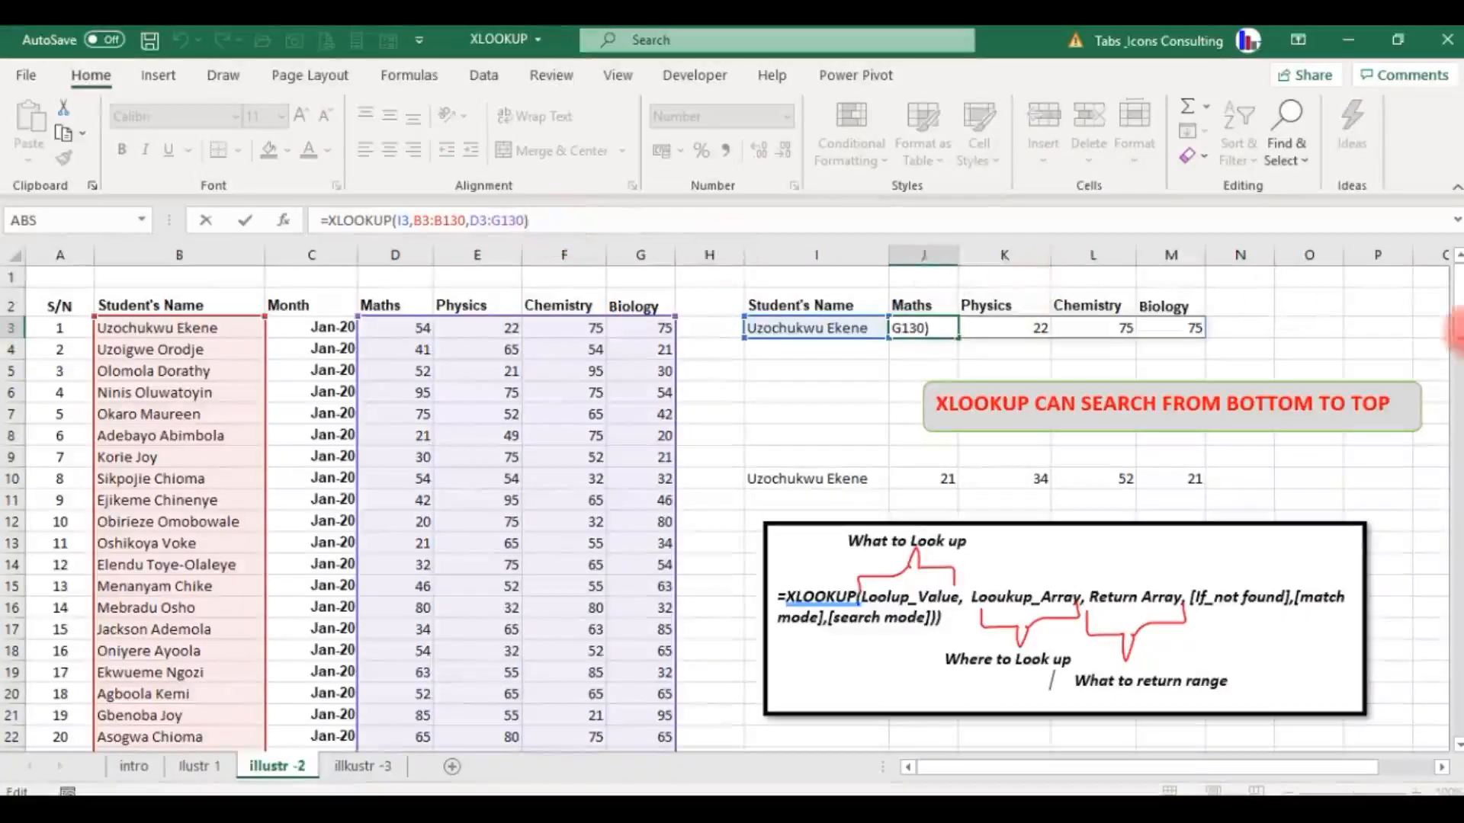
drag(1456, 307, 1454, 263)
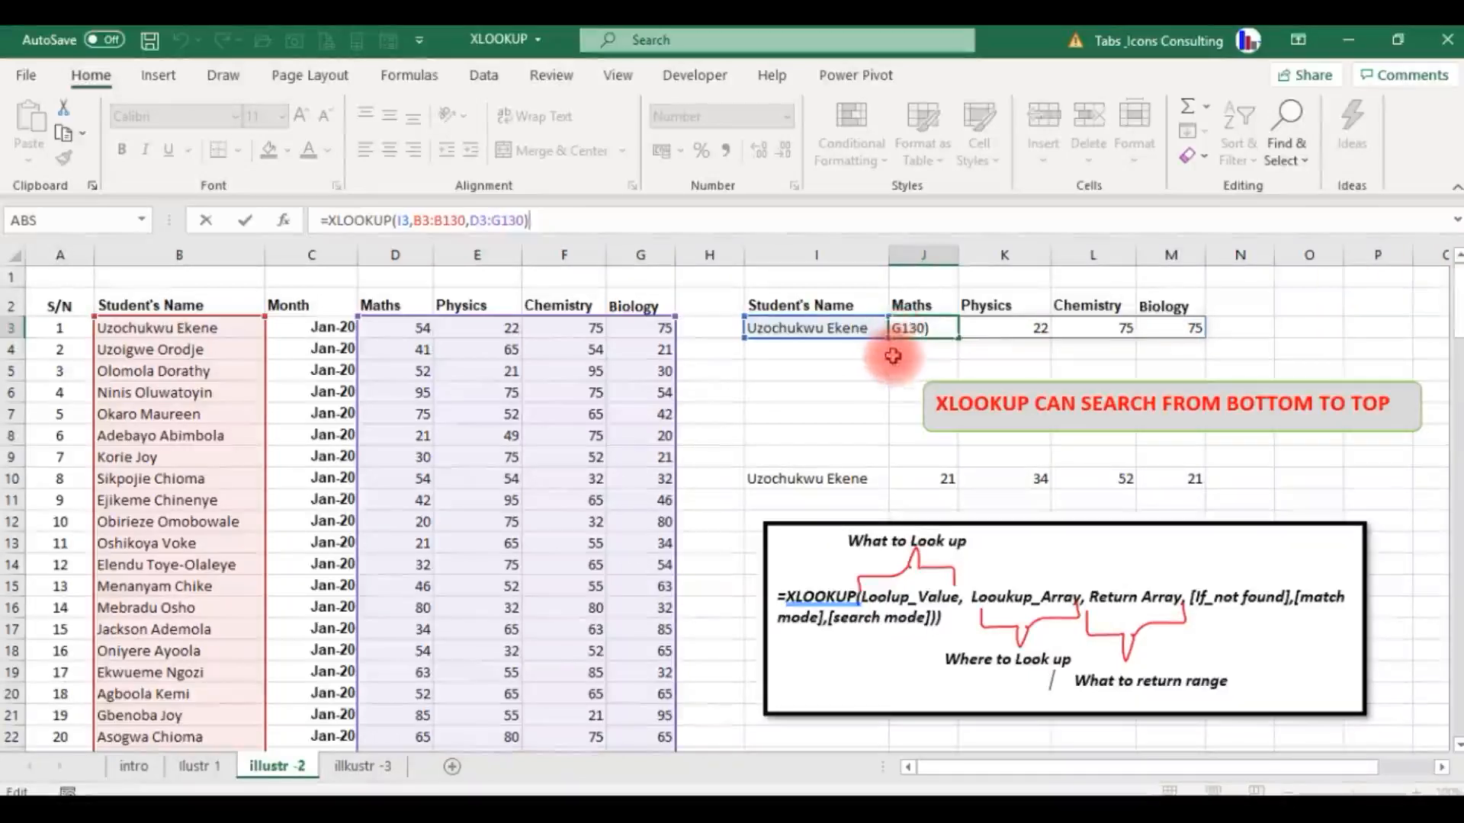
key(Return)
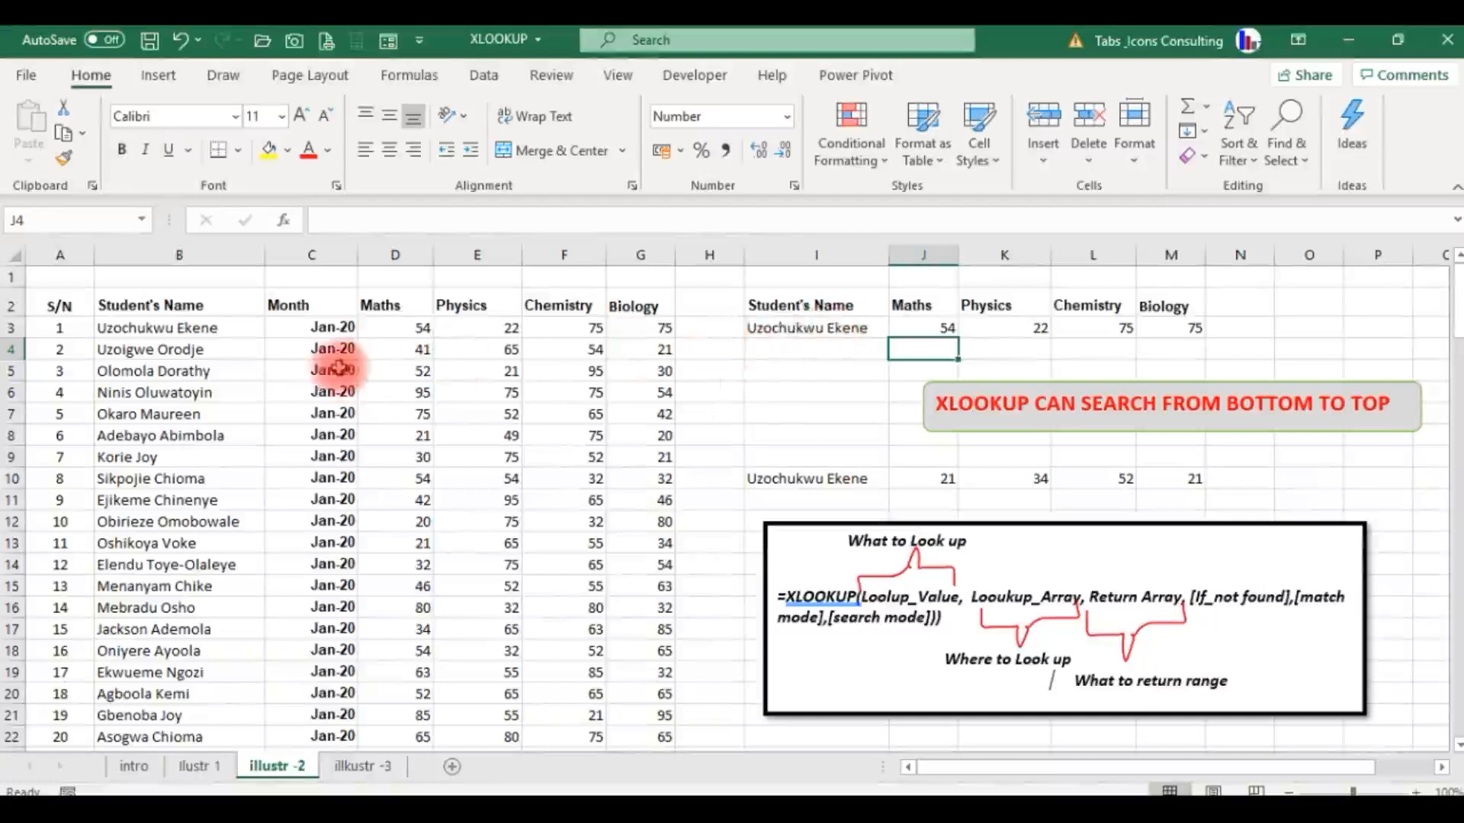
click(202, 333)
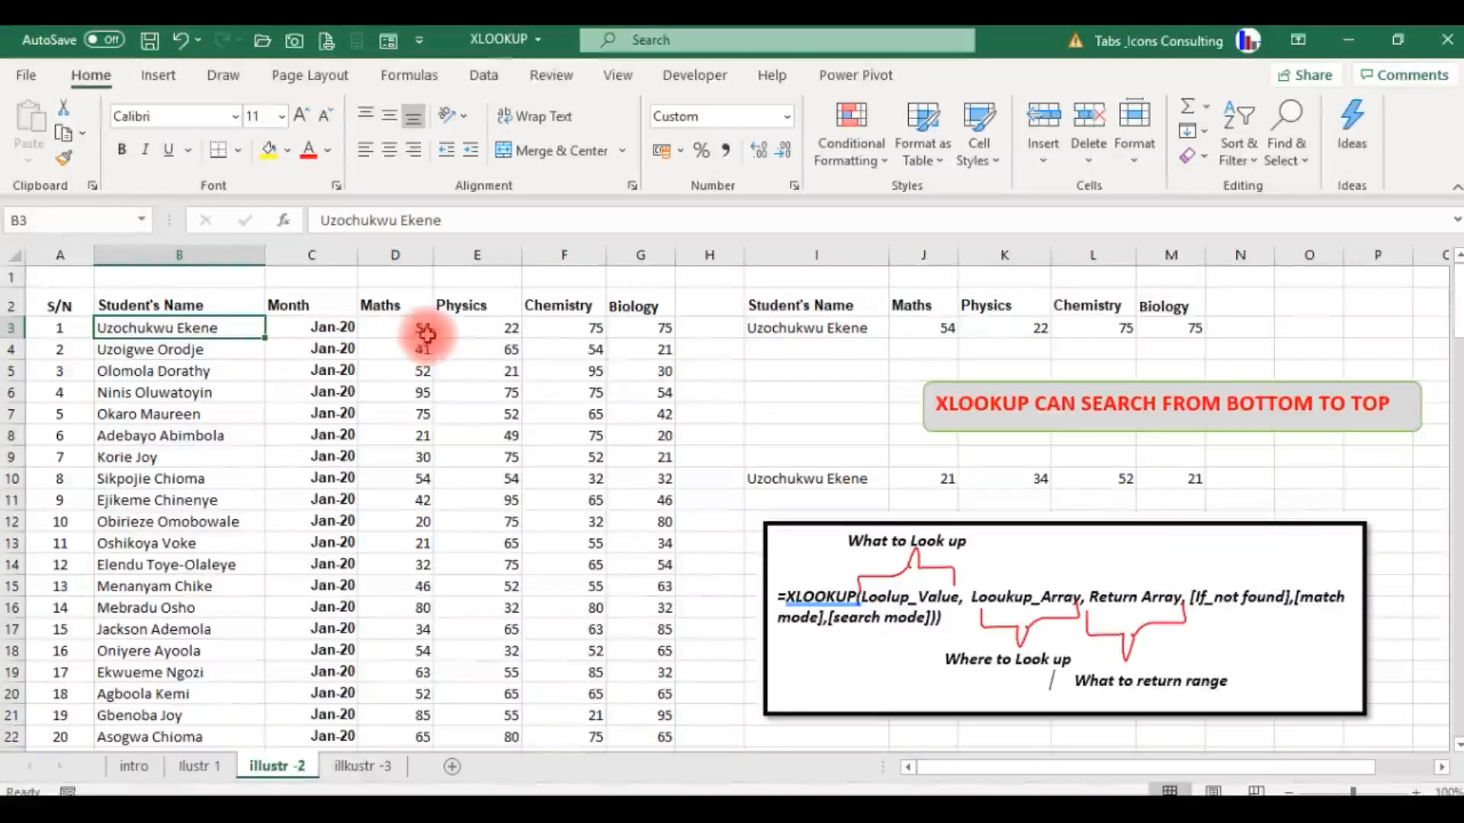
click(927, 324)
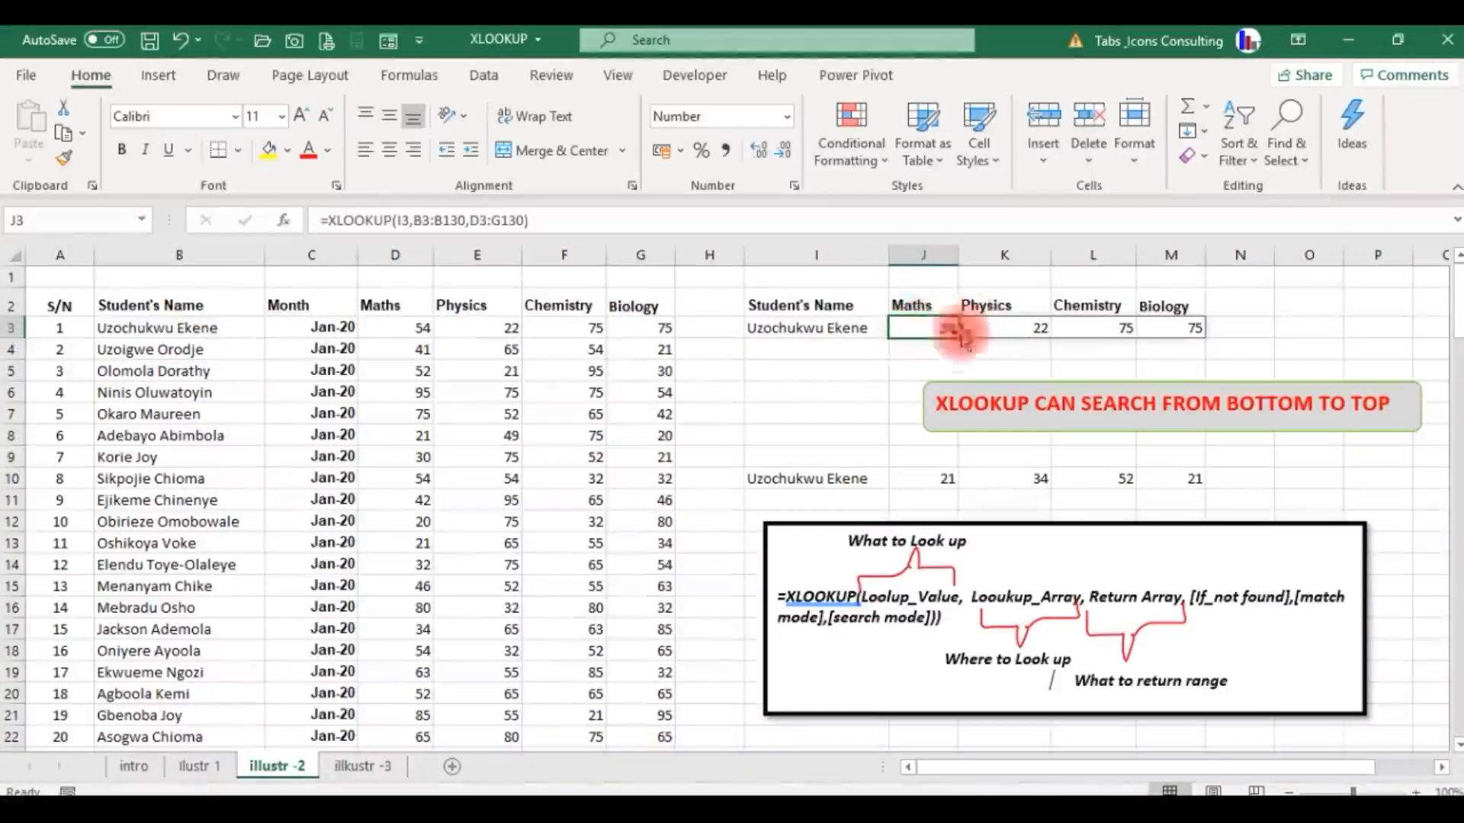
click(430, 328)
drag(431, 327, 633, 326)
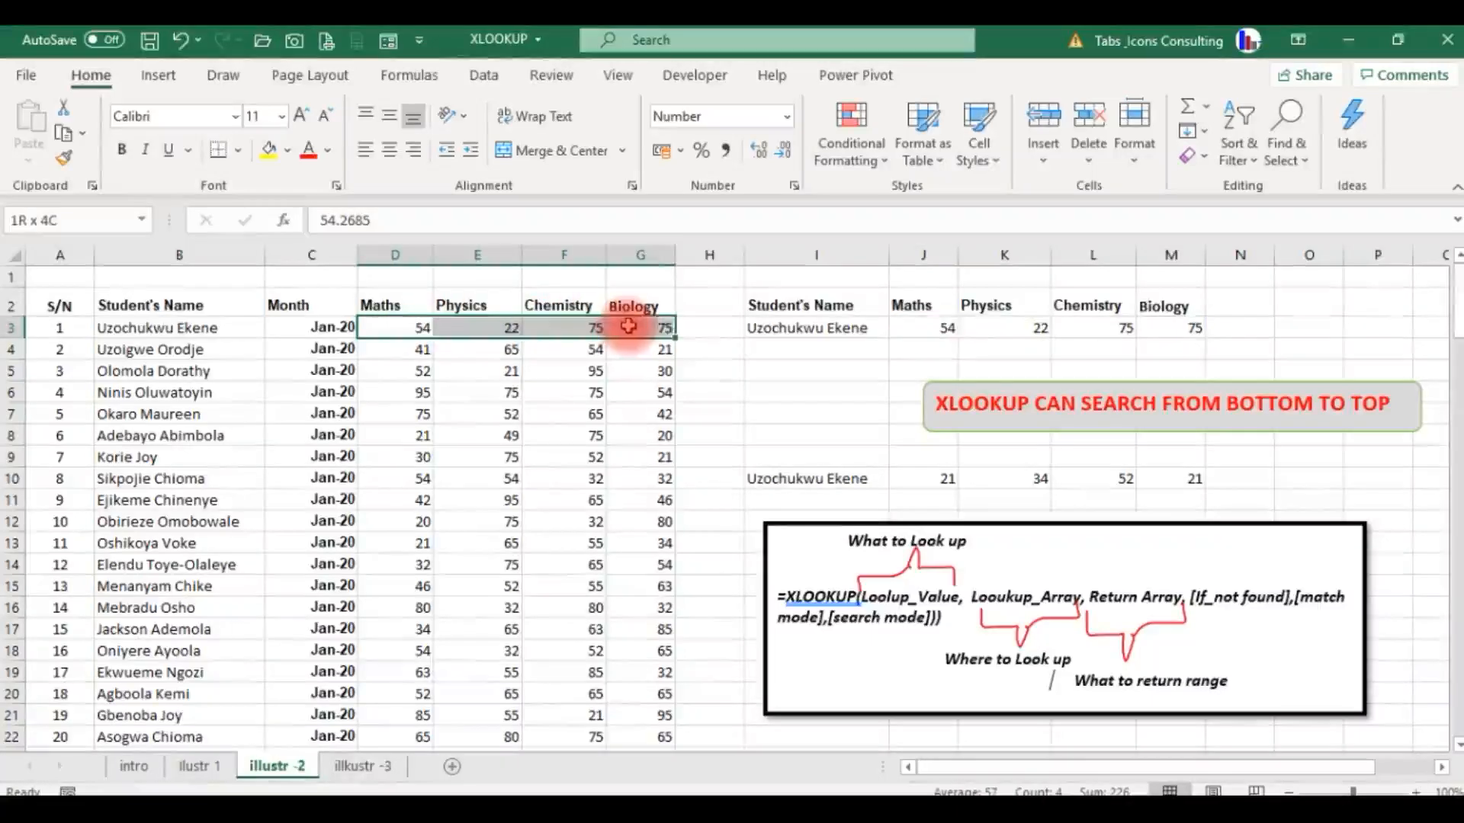
Go through the Month column to the February records and examine the first student's February scores in row 23.
click(480, 433)
click(319, 574)
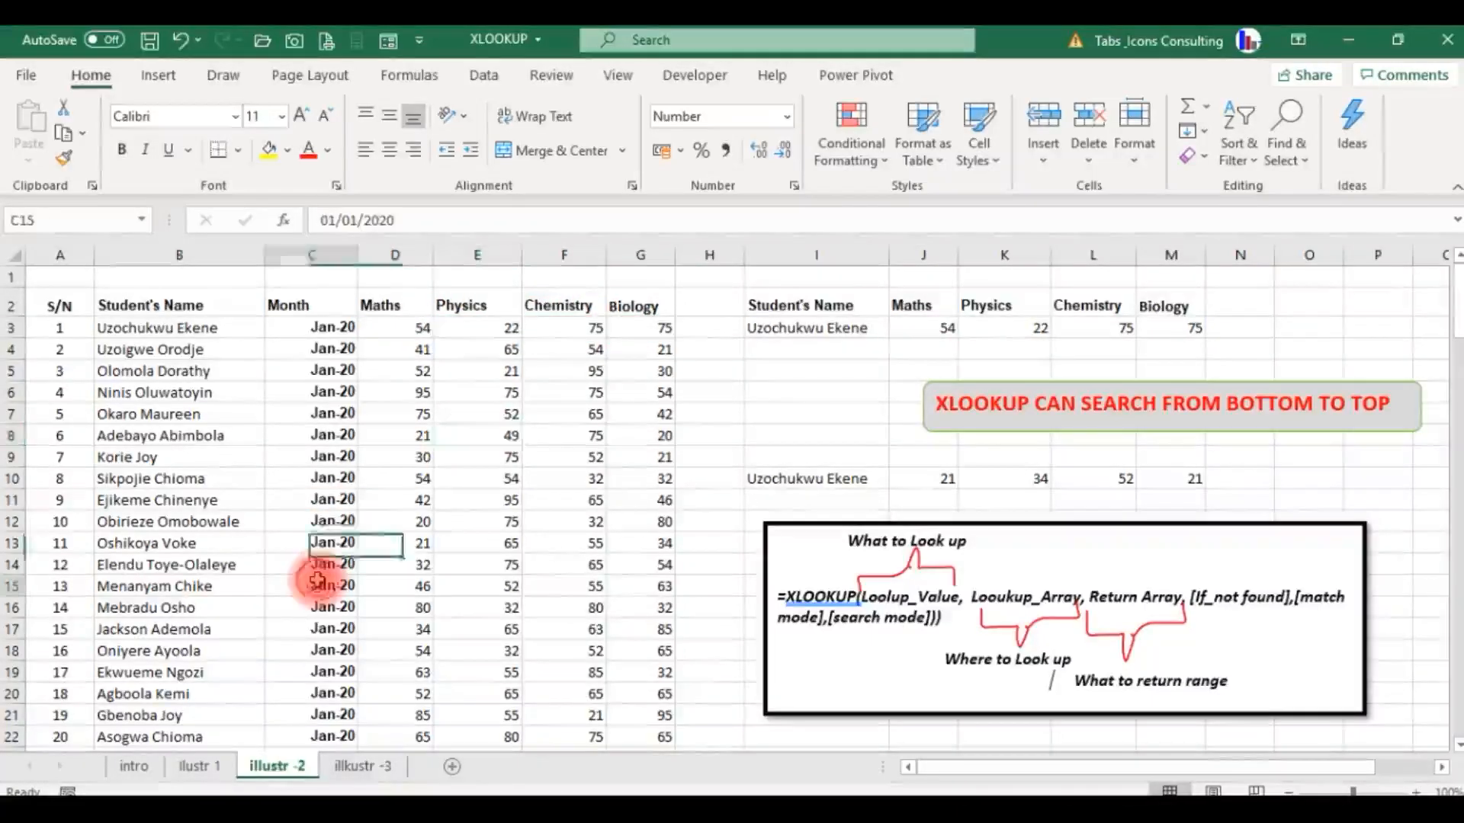
key(Down)
key(Down)
key(Down)
key(Down)
key(Down)
key(Down)
key(Down)
key(Down)
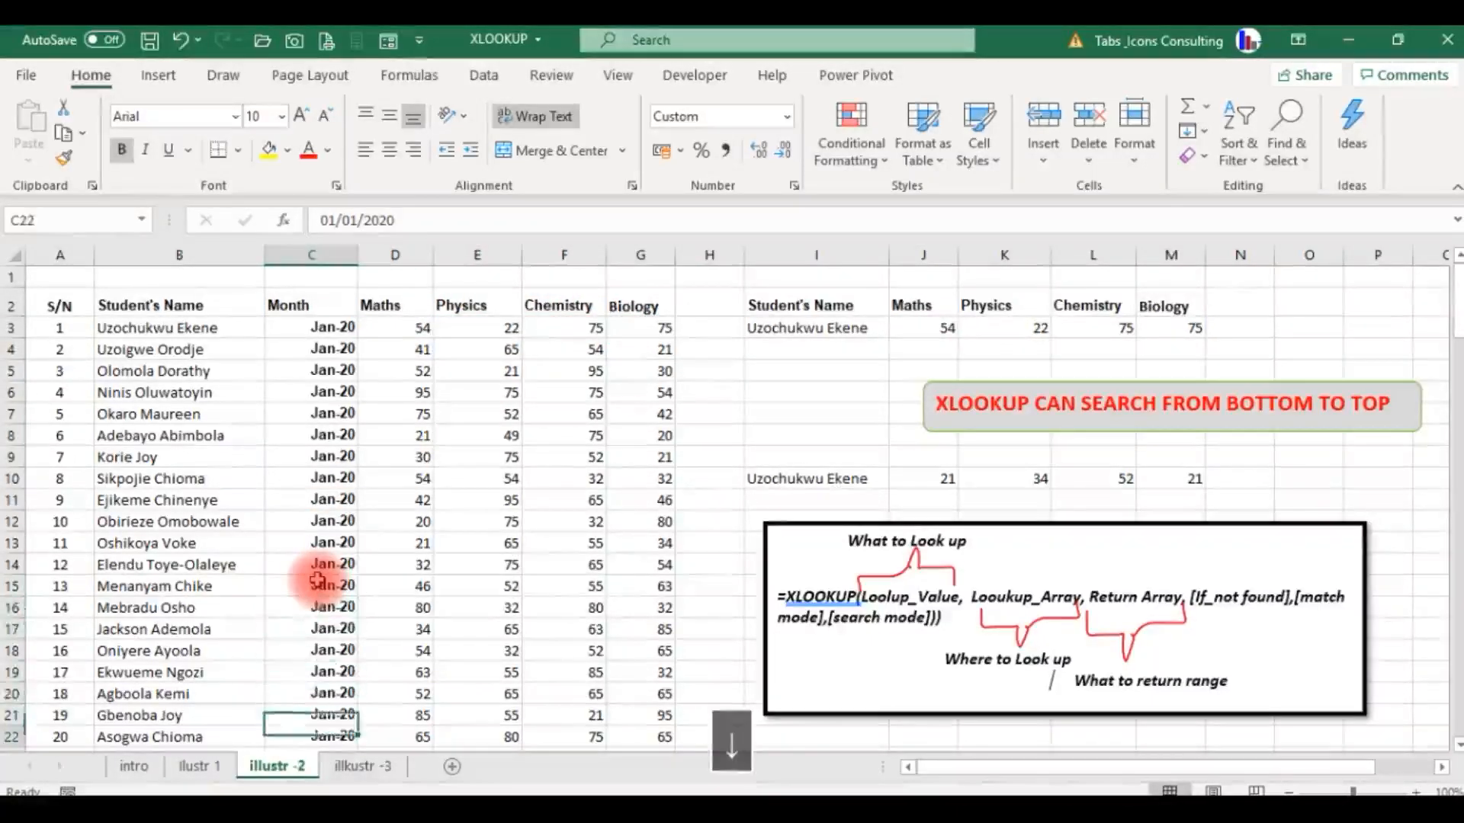
key(Down)
key(Down)
key(Down)
key(Down)
key(Down)
key(Down)
key(Down)
key(Down)
key(Down)
key(Down)
key(Down)
key(Down)
key(Down)
key(Down)
key(Down)
key(Down)
key(Down)
key(Down)
key(Up)
key(Up)
key(Up)
key(Up)
key(Up)
key(Up)
key(Up)
key(Up)
key(Up)
key(Up)
key(Up)
key(Up)
key(Up)
key(Up)
key(Up)
key(Up)
key(Up)
key(Up)
key(Up)
key(Up)
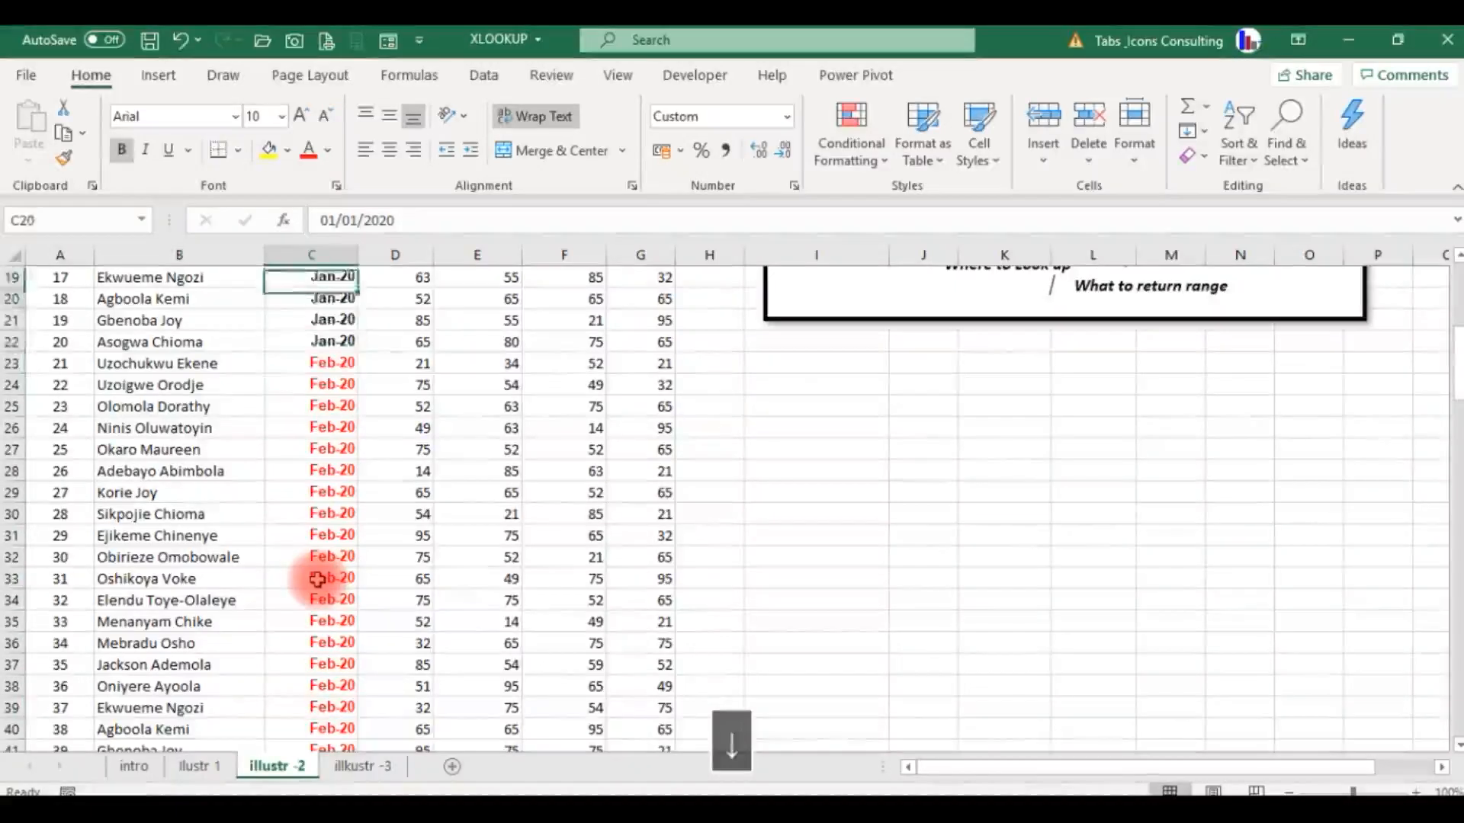
key(Down)
key(Down)
key(Down)
key(Left)
key(Right)
key(Right)
key(Right)
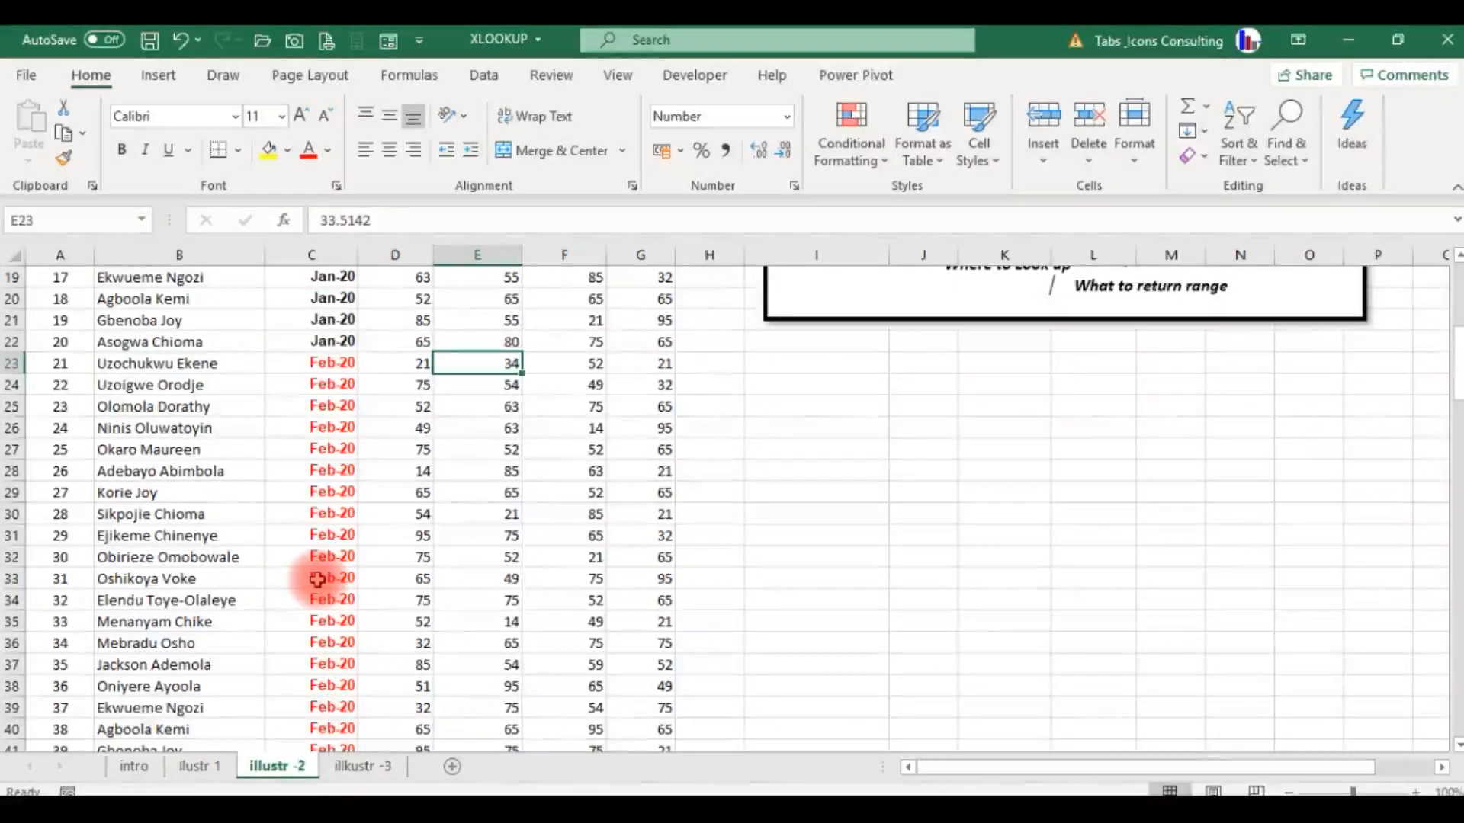
Return to the first student's January scores in row 3 and compare them with the lookup results in J3:M3.
key(Up)
key(Up)
key(Up)
key(Up)
key(Up)
key(Up)
key(Up)
key(Up)
key(Up)
key(Up)
key(Up)
key(Up)
key(Up)
key(Up)
key(Up)
key(Up)
key(Up)
key(Up)
key(Up)
key(Up)
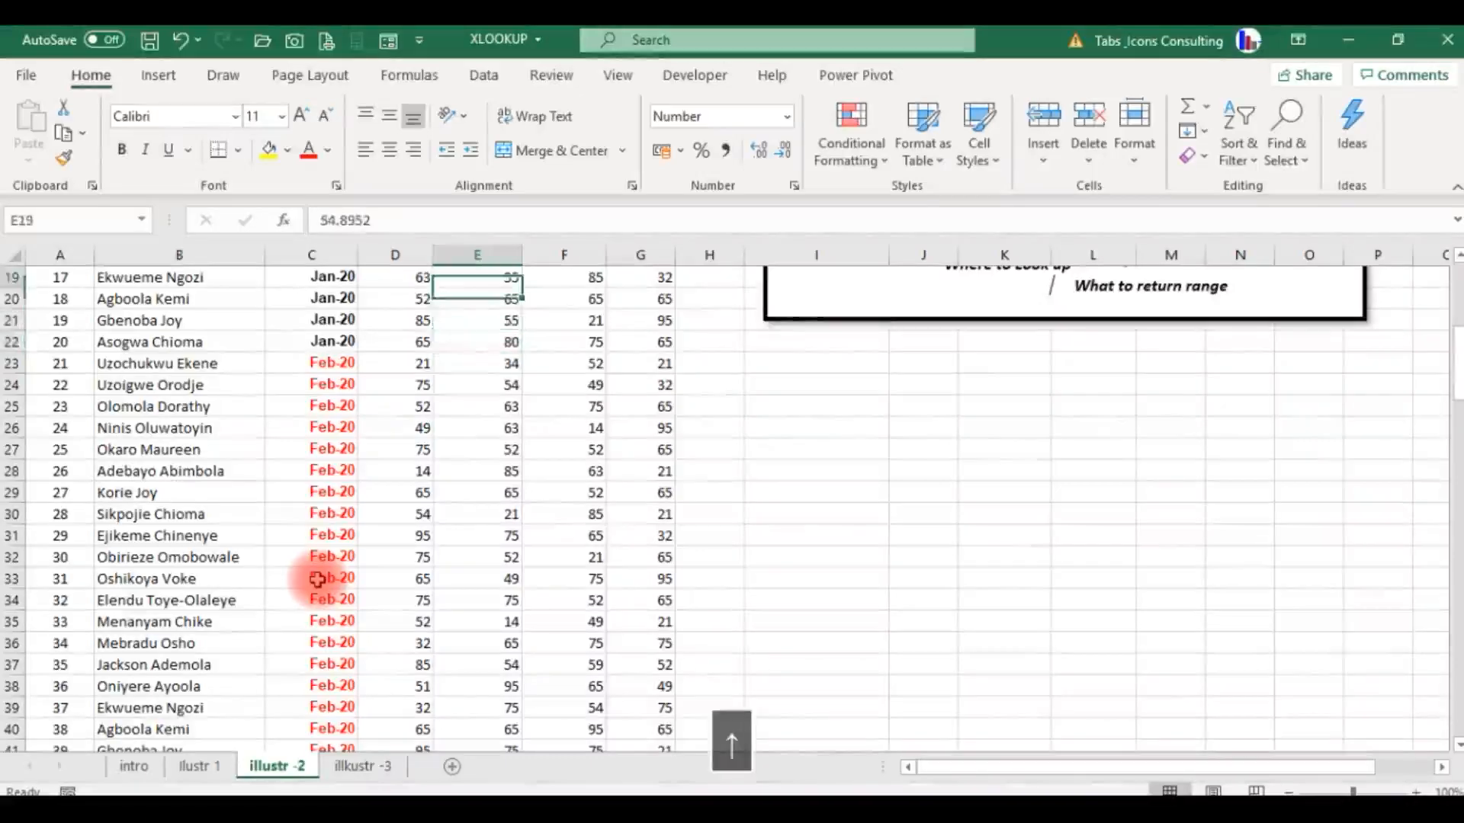
key(Down)
key(Right)
key(Down)
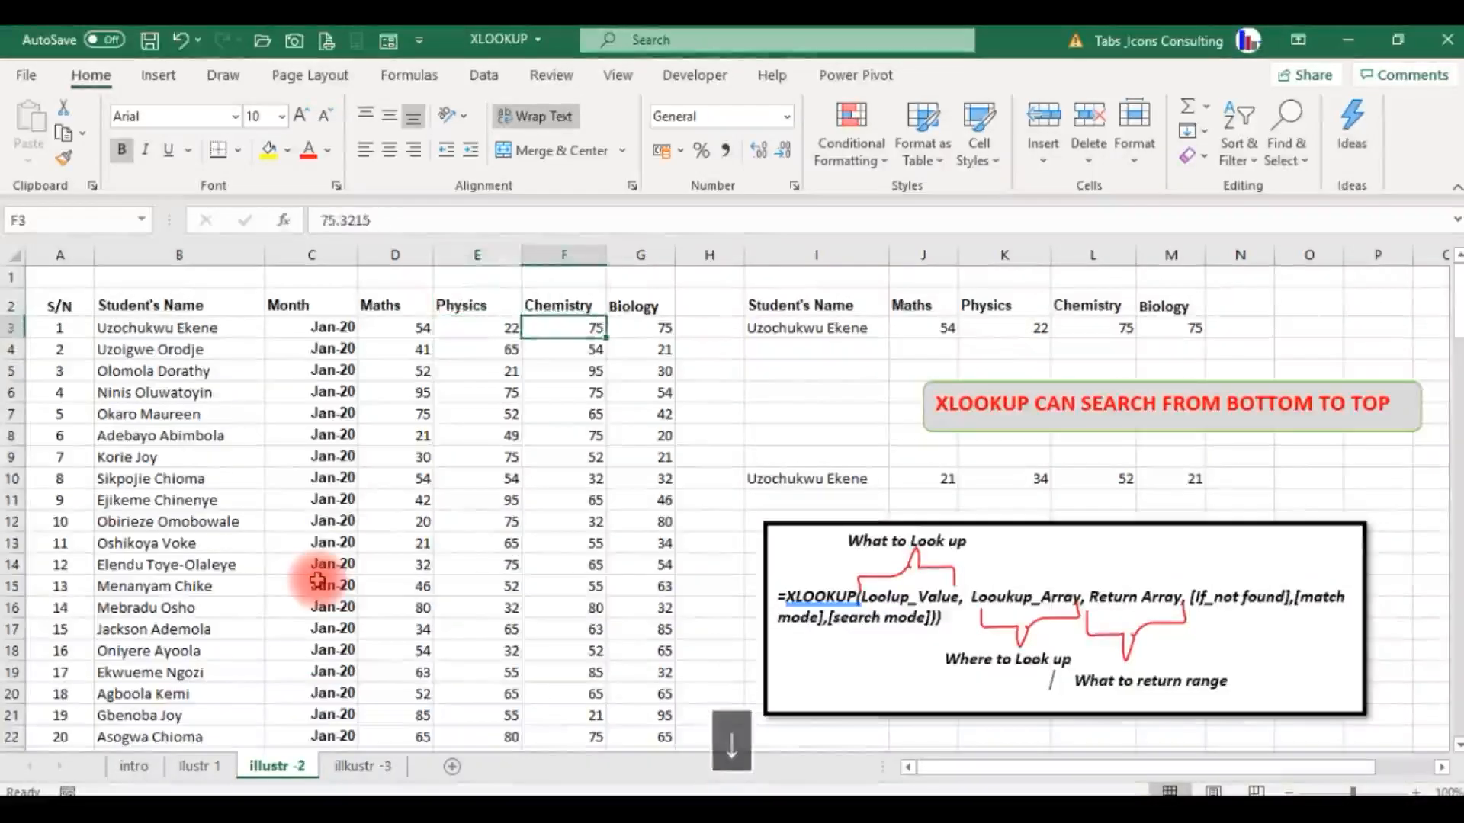
key(Right)
key(Right)
key(Right)
key(Right)
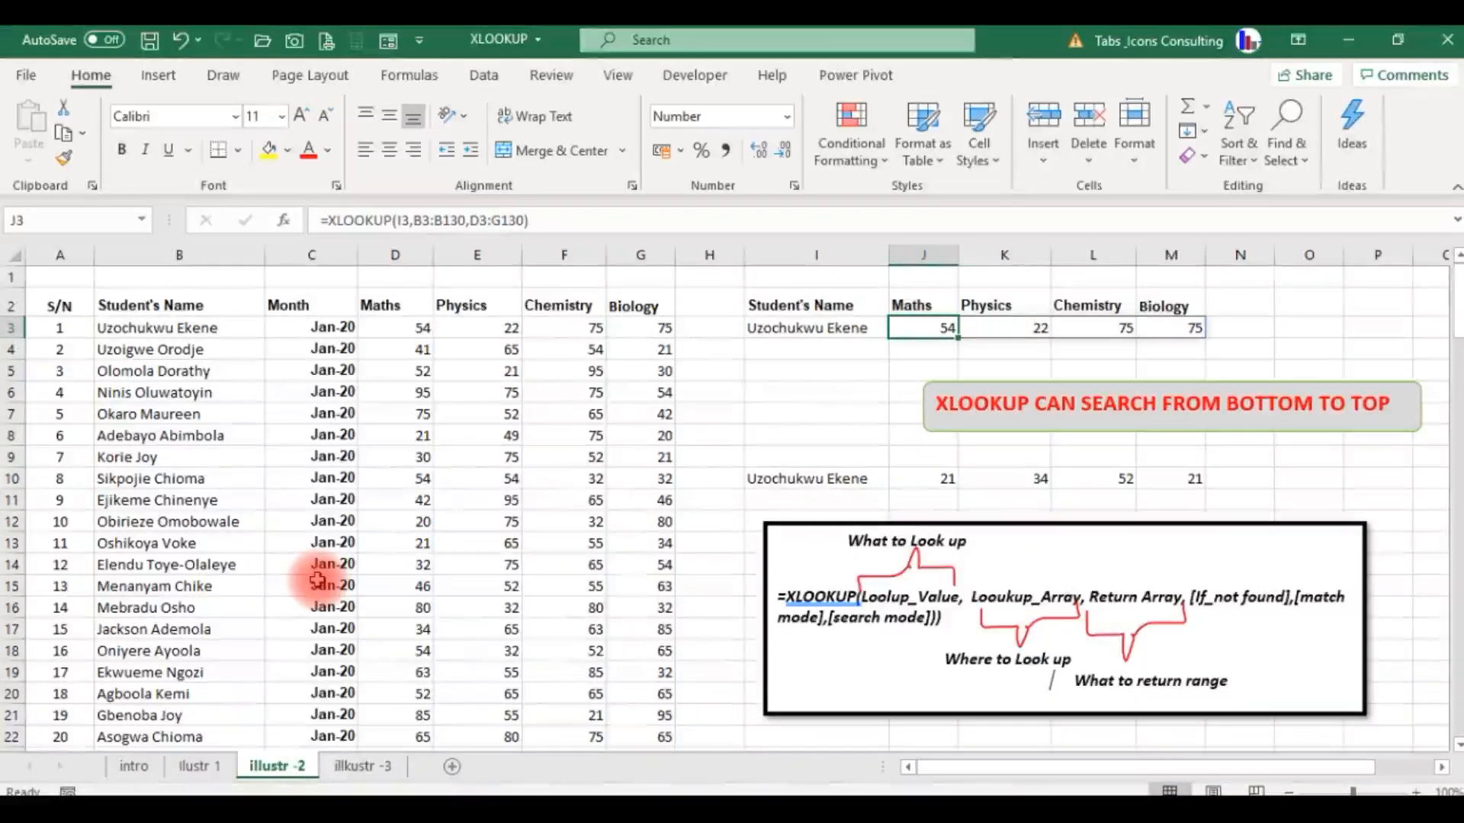
key(Down)
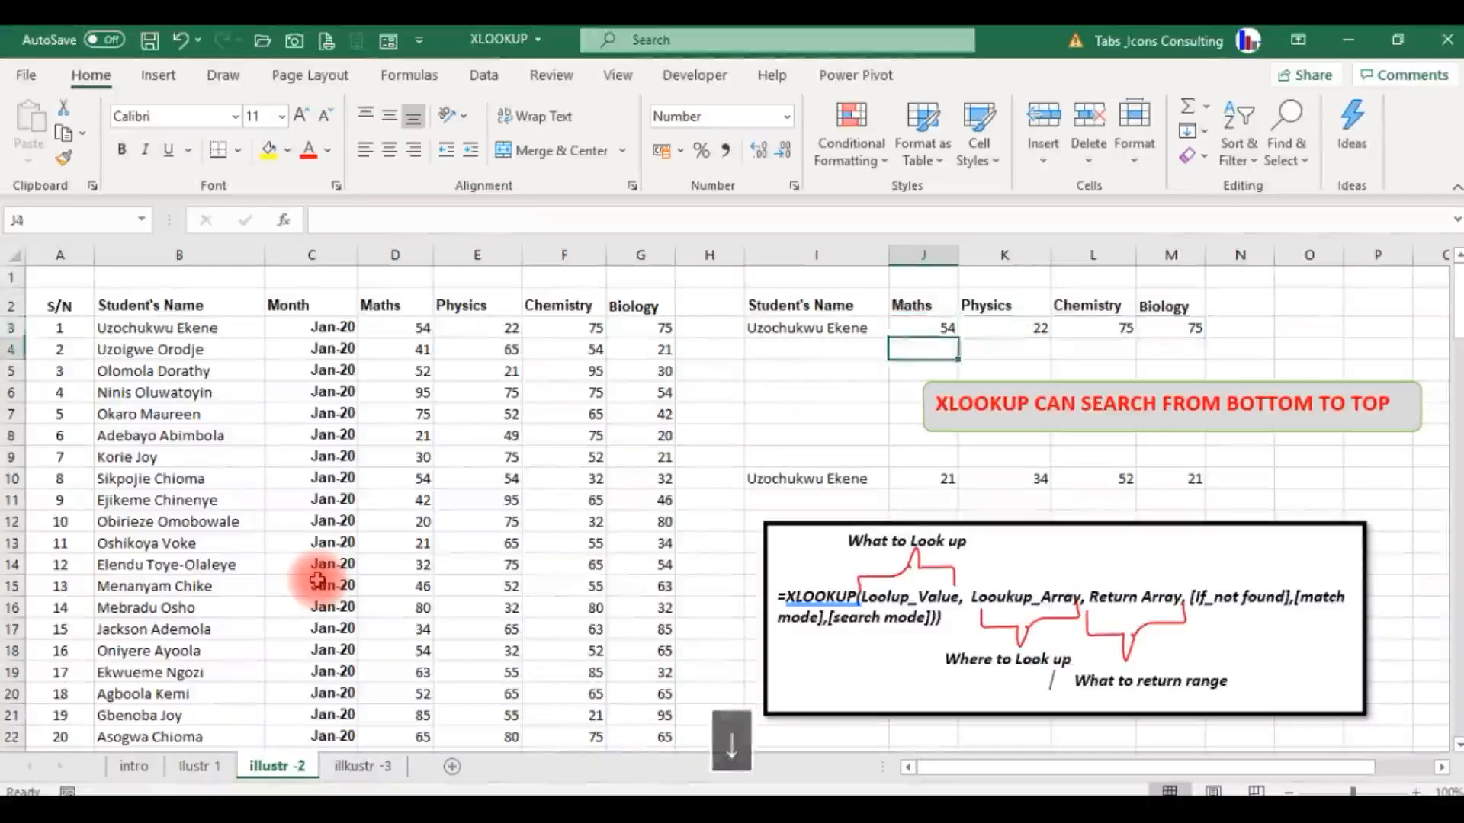
key(Up)
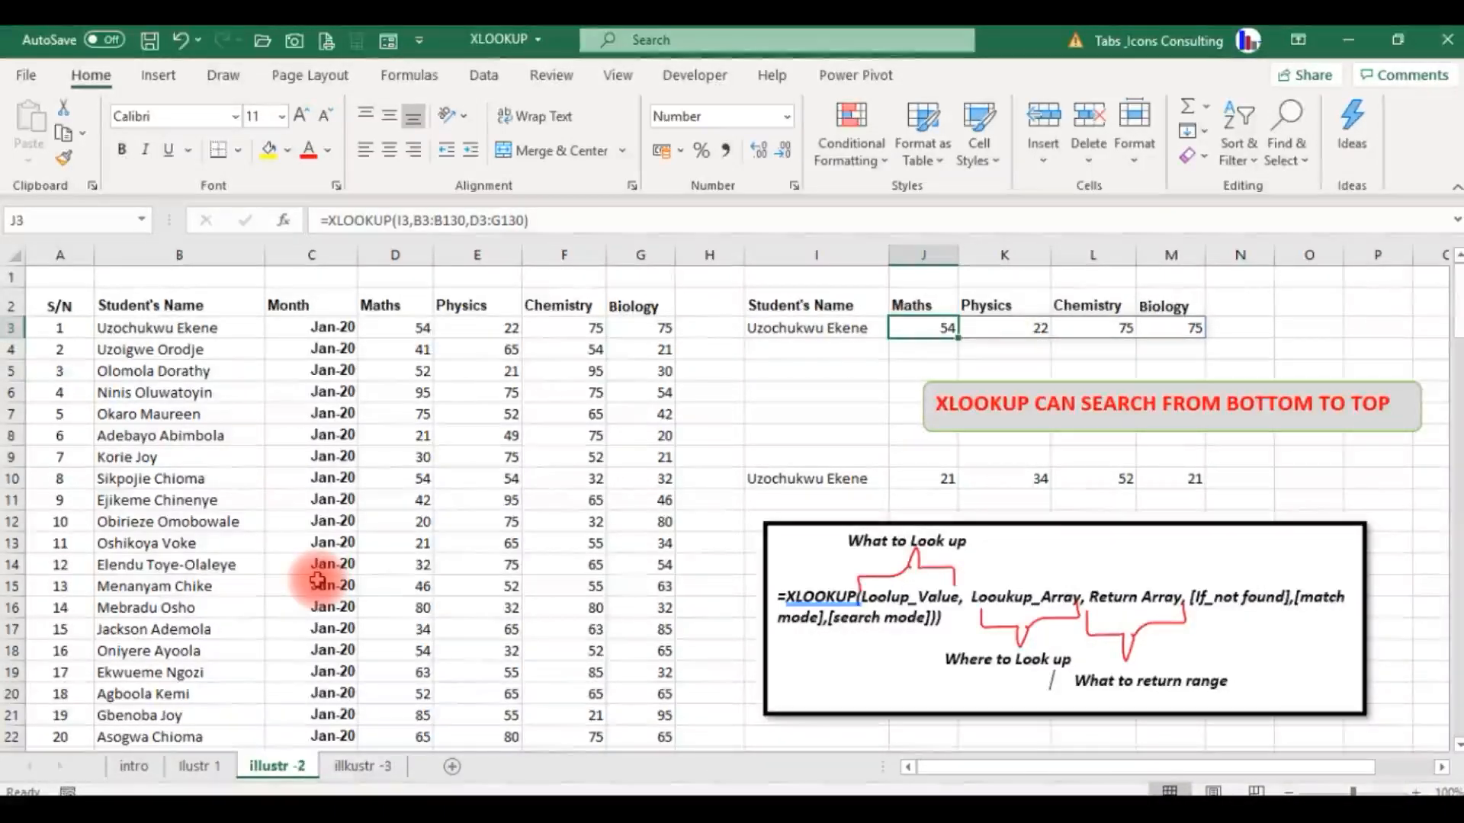
key(Left)
key(Left)
key(Left)
key(Left)
key(Left)
key(Left)
key(Left)
key(Left)
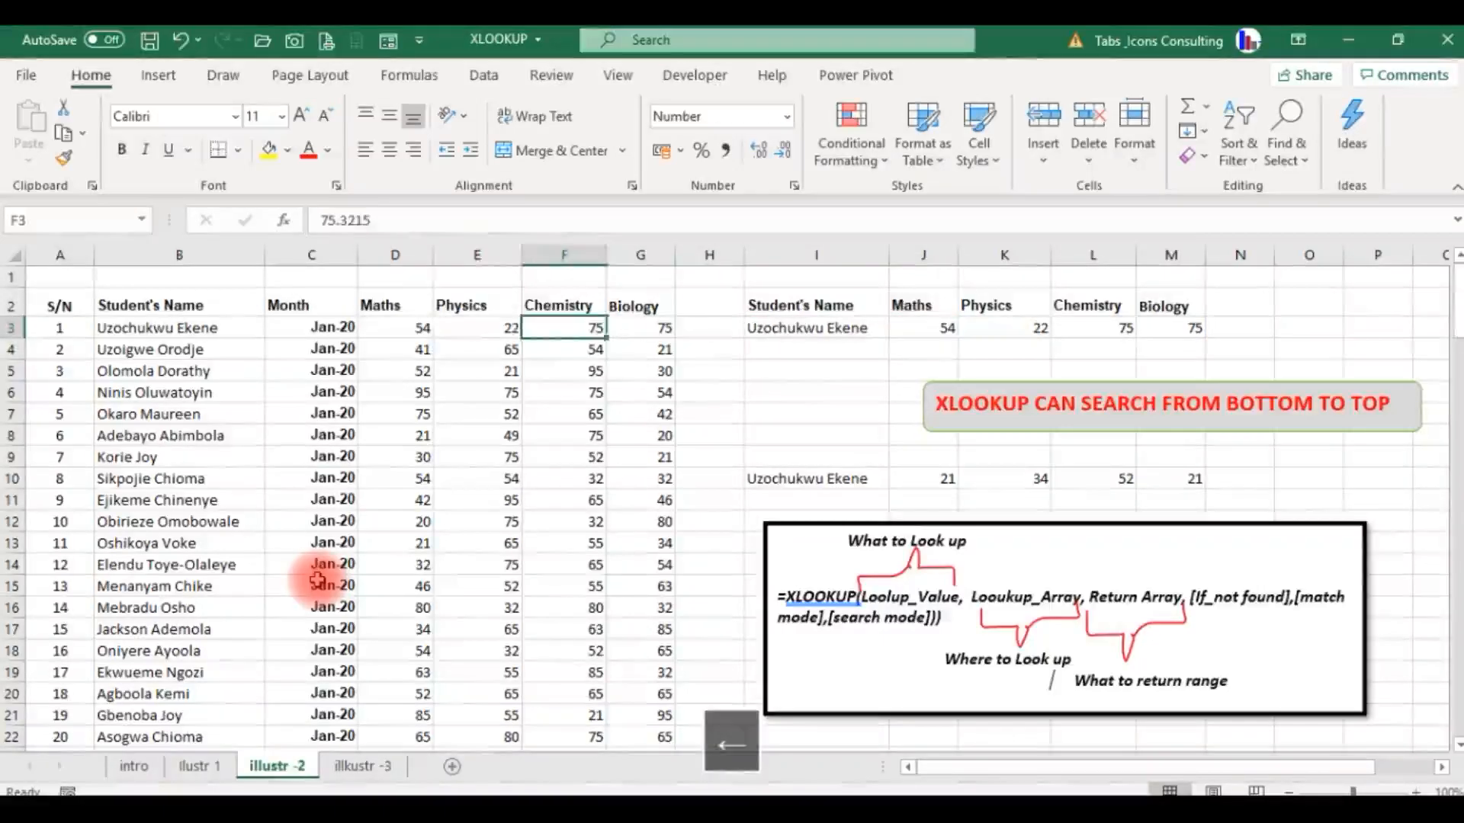
key(Right)
key(Right)
key(Right)
key(Right)
key(Right)
key(Right)
key(Right)
key(Right)
key(Right)
key(Right)
key(Right)
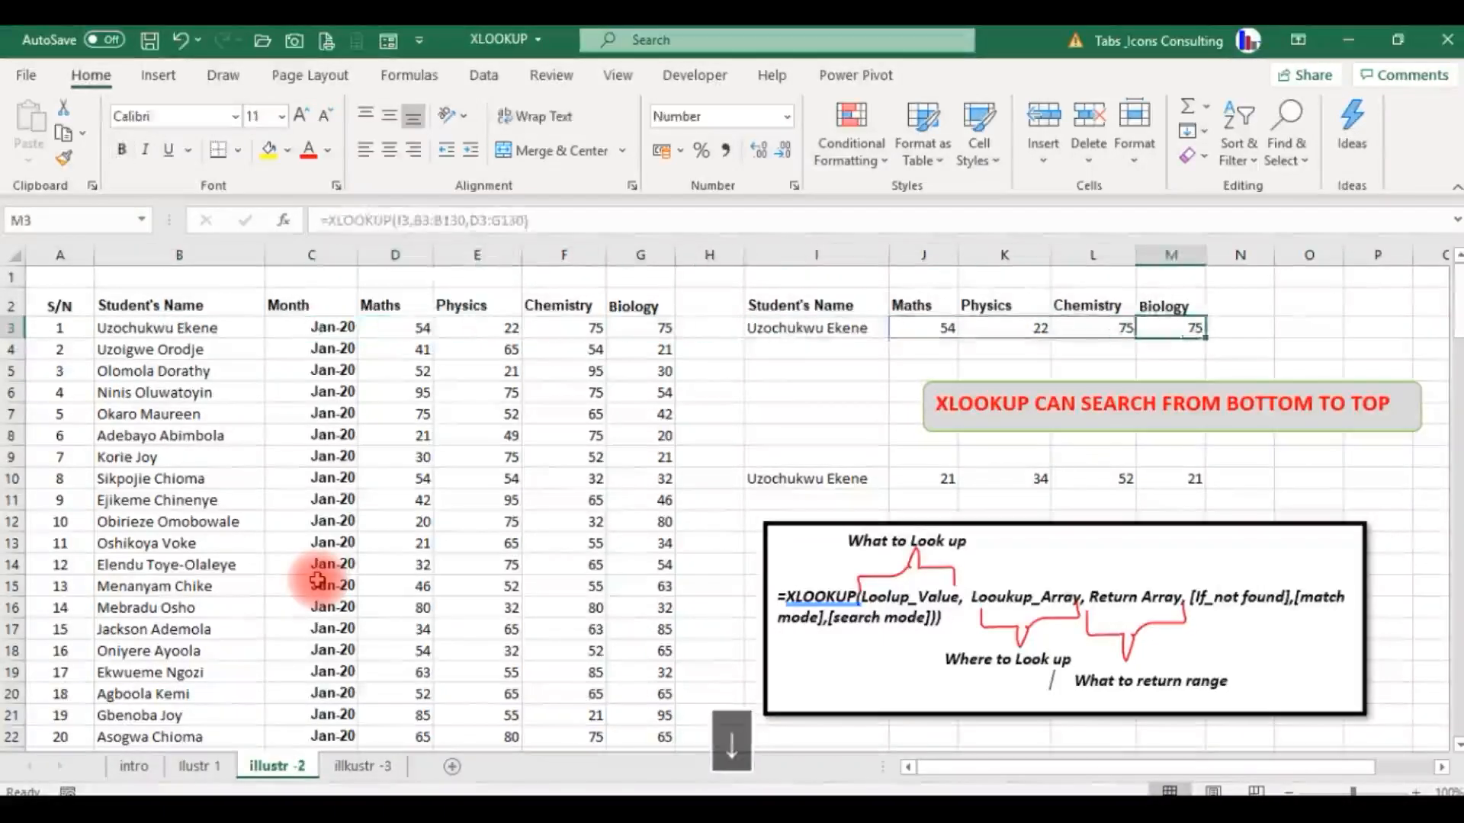
Clear the existing XLOOKUP formula and its spilled scores from J10:M10.
key(Down)
key(Down)
key(Down)
key(Down)
key(Down)
key(Down)
key(Left)
key(Left)
key(Left)
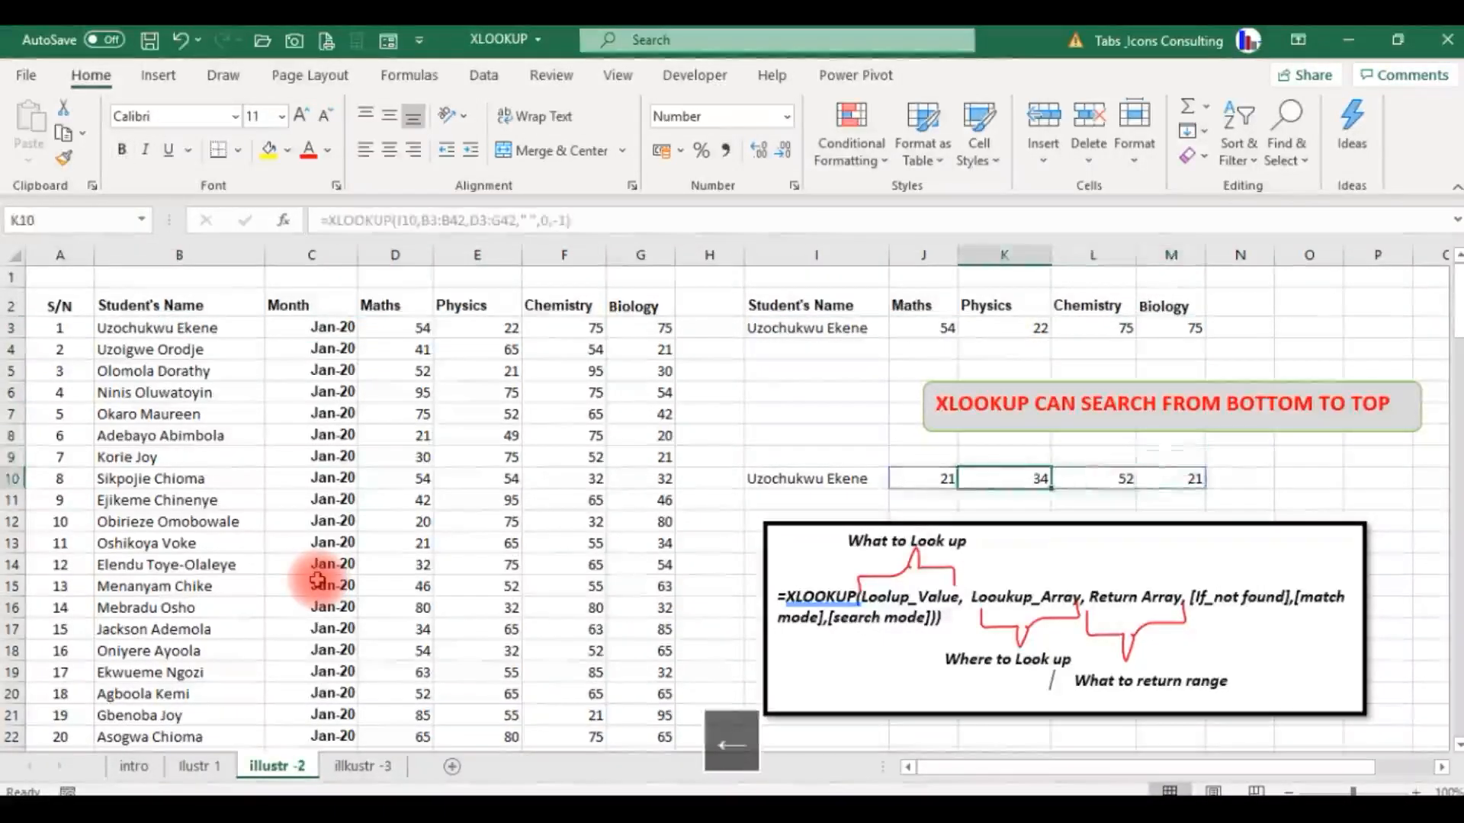
key(shift+Right)
key(shift+Right)
key(shift+Right)
key(Delete)
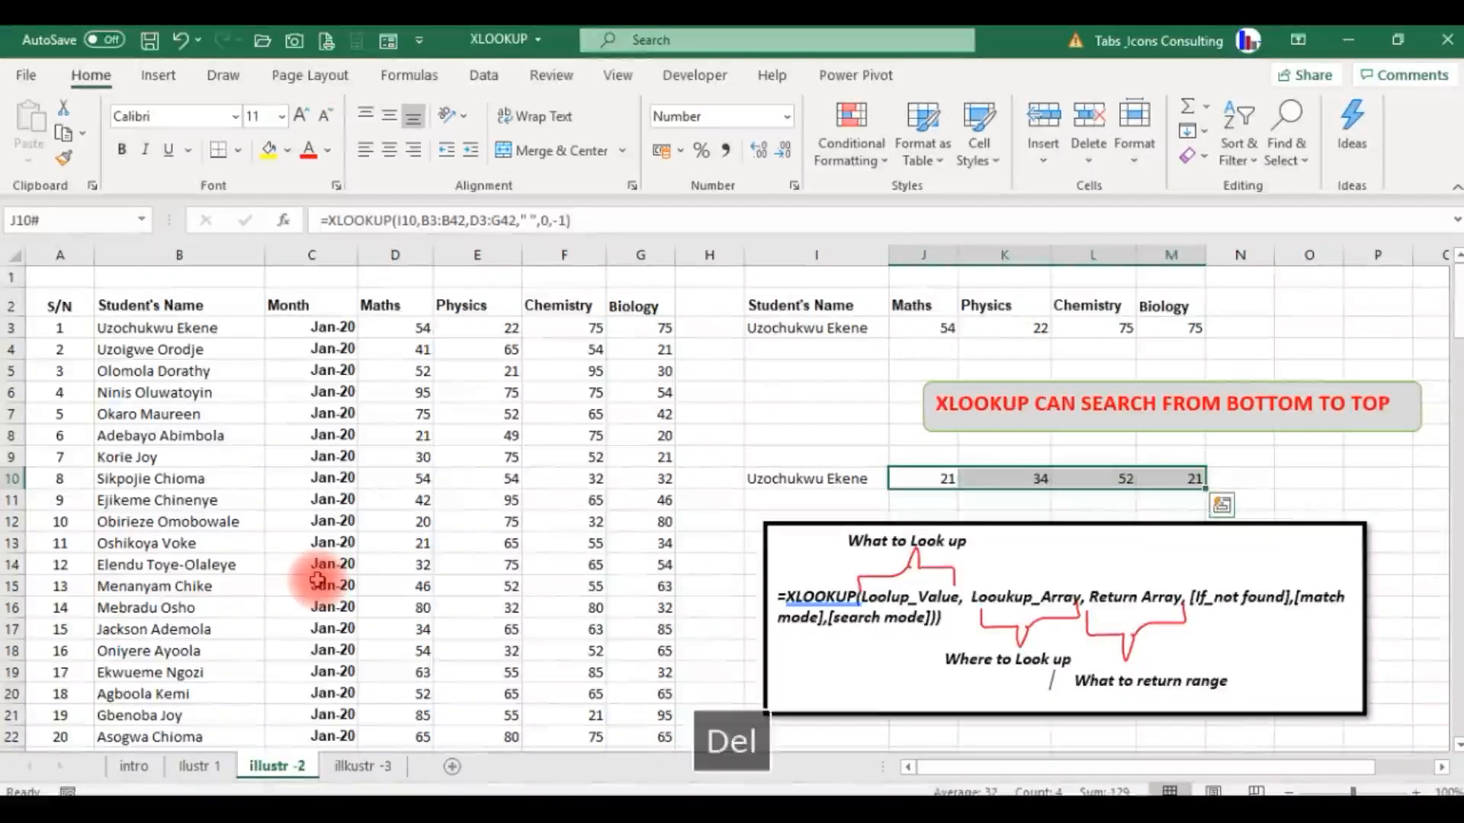
key(Down)
key(Up)
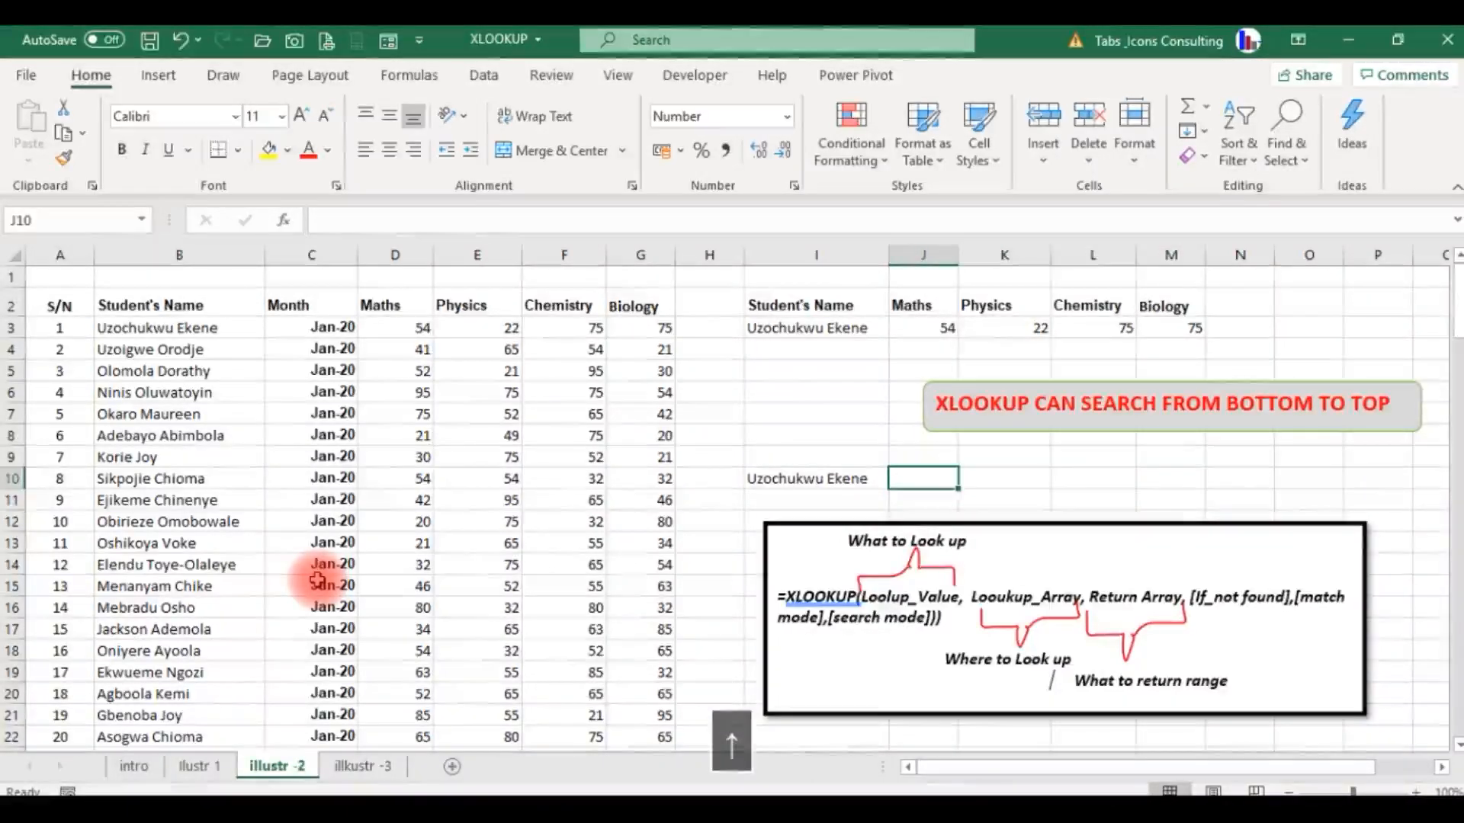
Copy the Maths, Physics, Chemistry and Biology headers from J2:M2 to J9:M9.
key(ctrl+Up)
key(ctrl+Up)
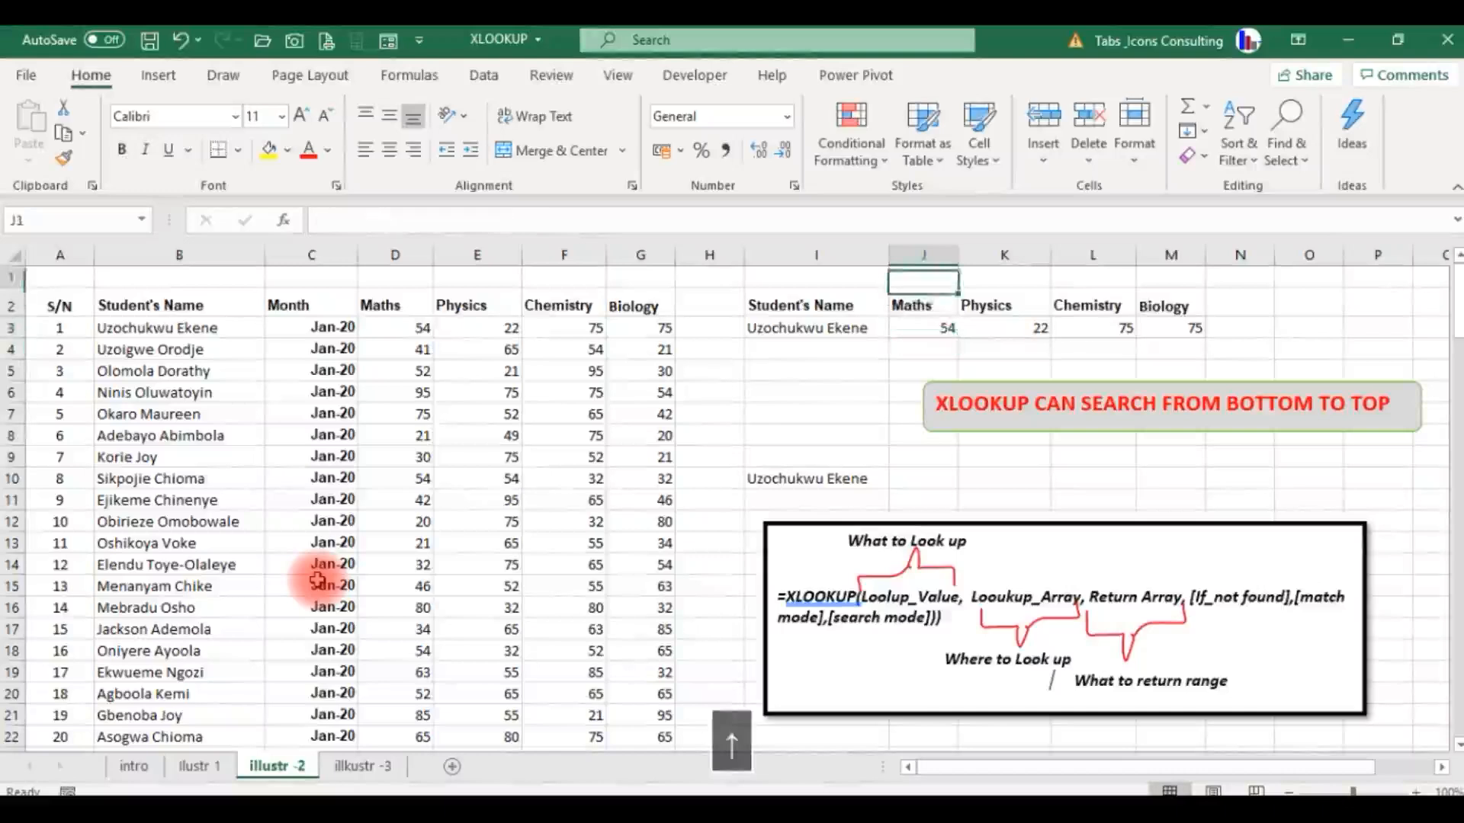
key(ctrl+shift+Right)
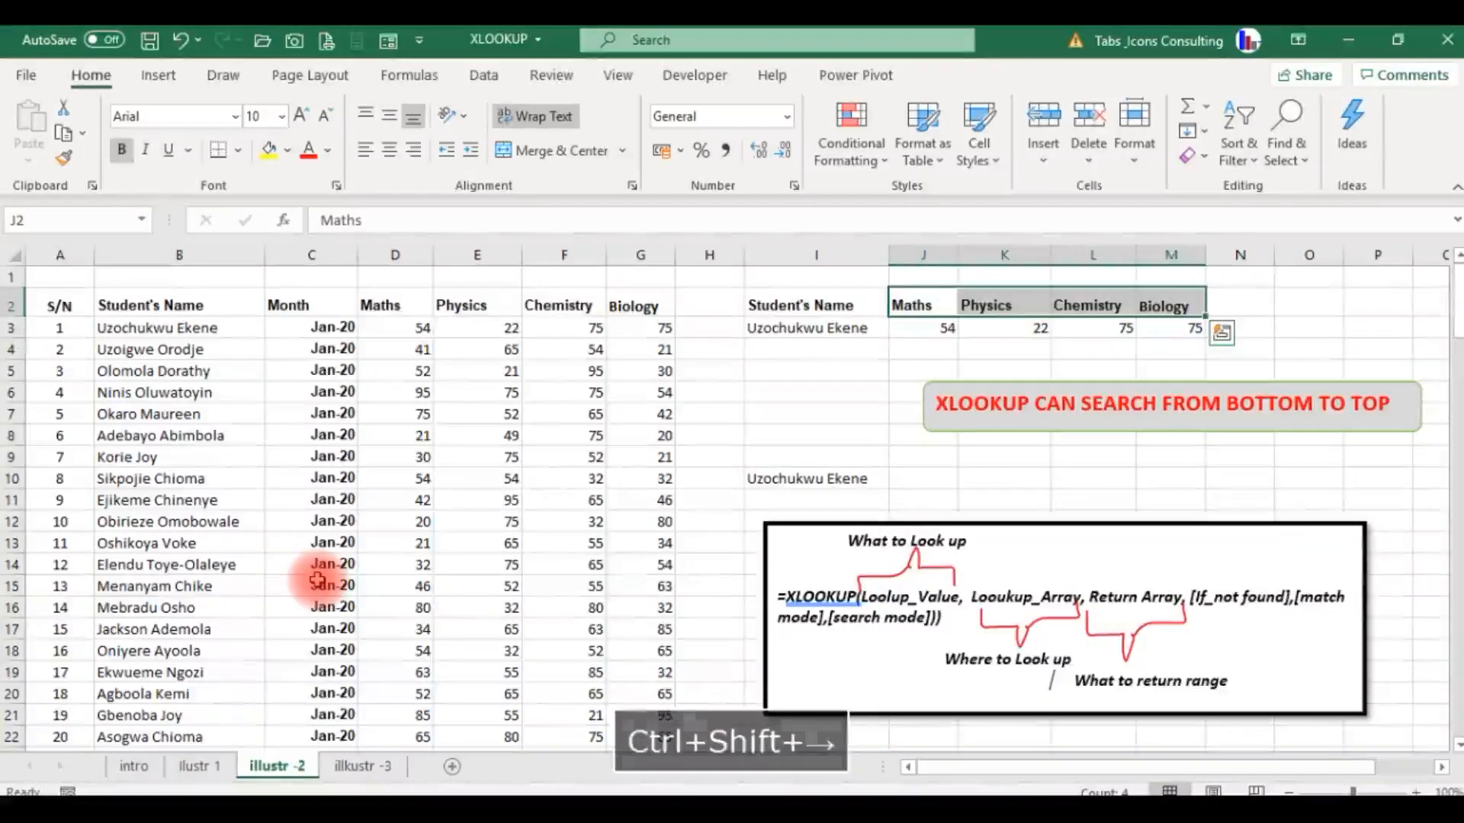
key(ctrl+c)
key(Down)
key(Down)
key(Down)
key(Down)
key(Down)
key(Down)
key(Down)
key(Down)
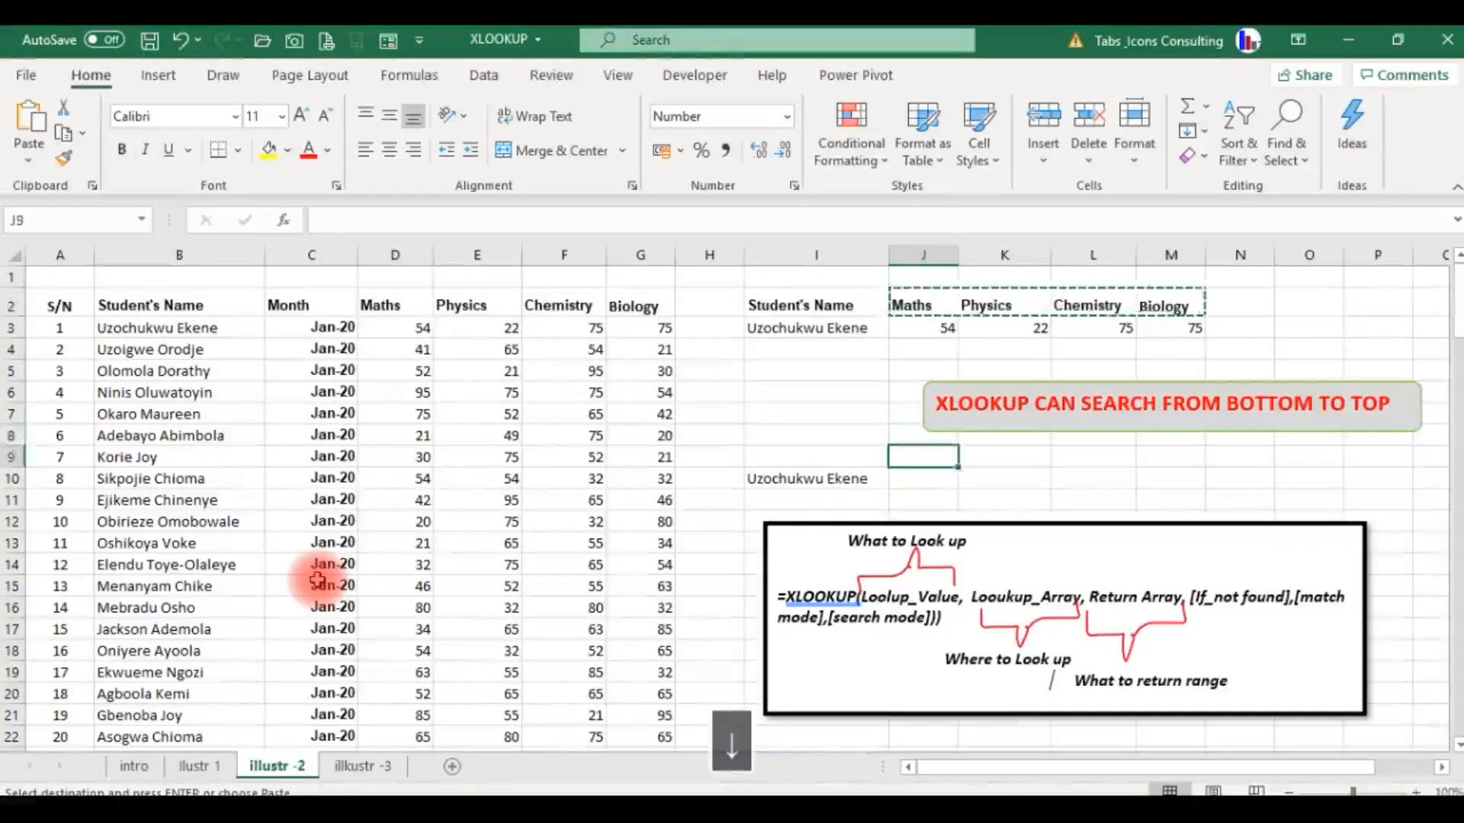
key(Return)
key(Down)
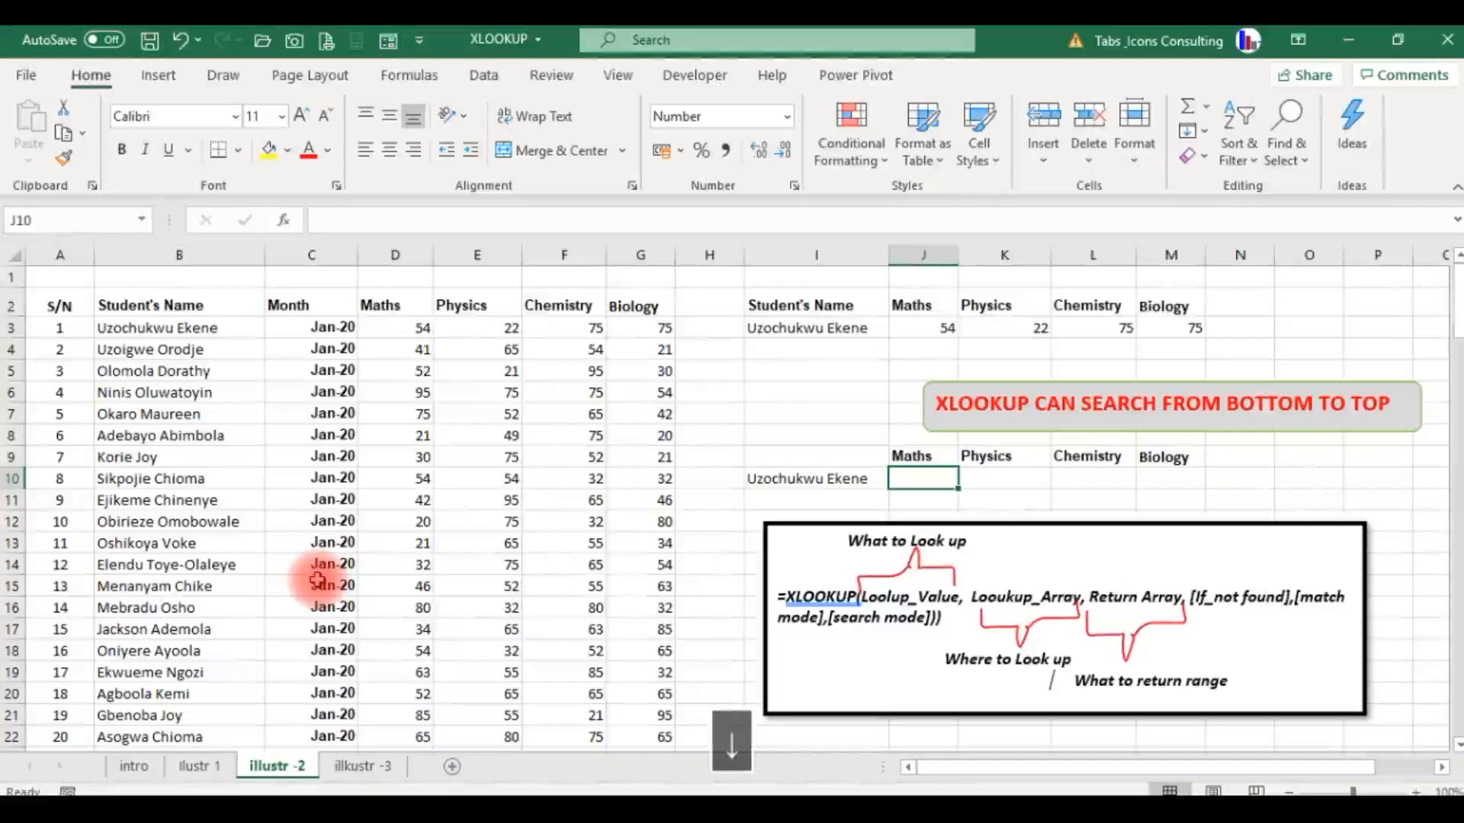
Start an XLOOKUP formula in J10 with I10 as the lookup value and B3:B42 as the lookup array.
text(=xloo)
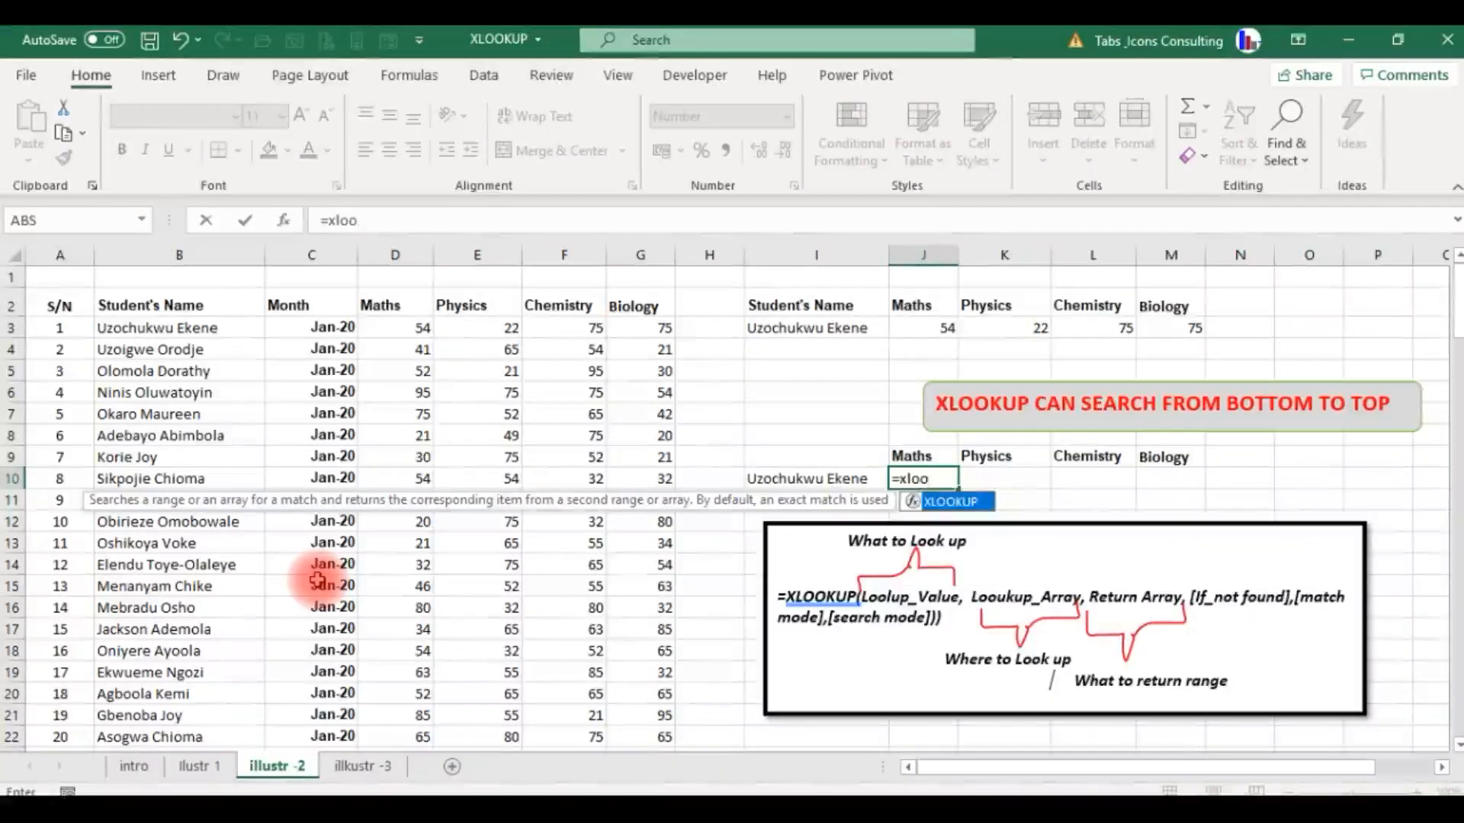
key(Tab)
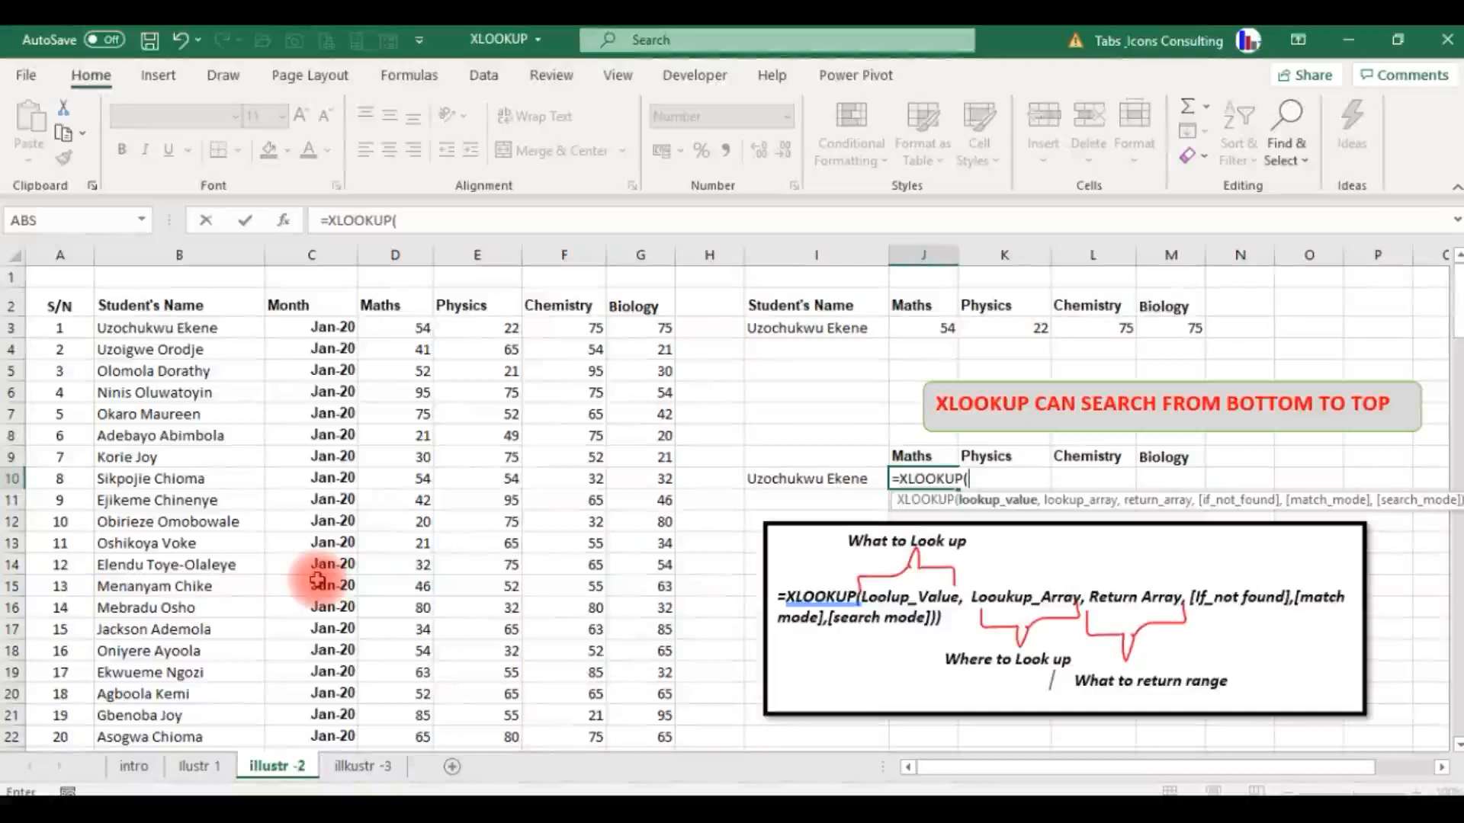
key(Left)
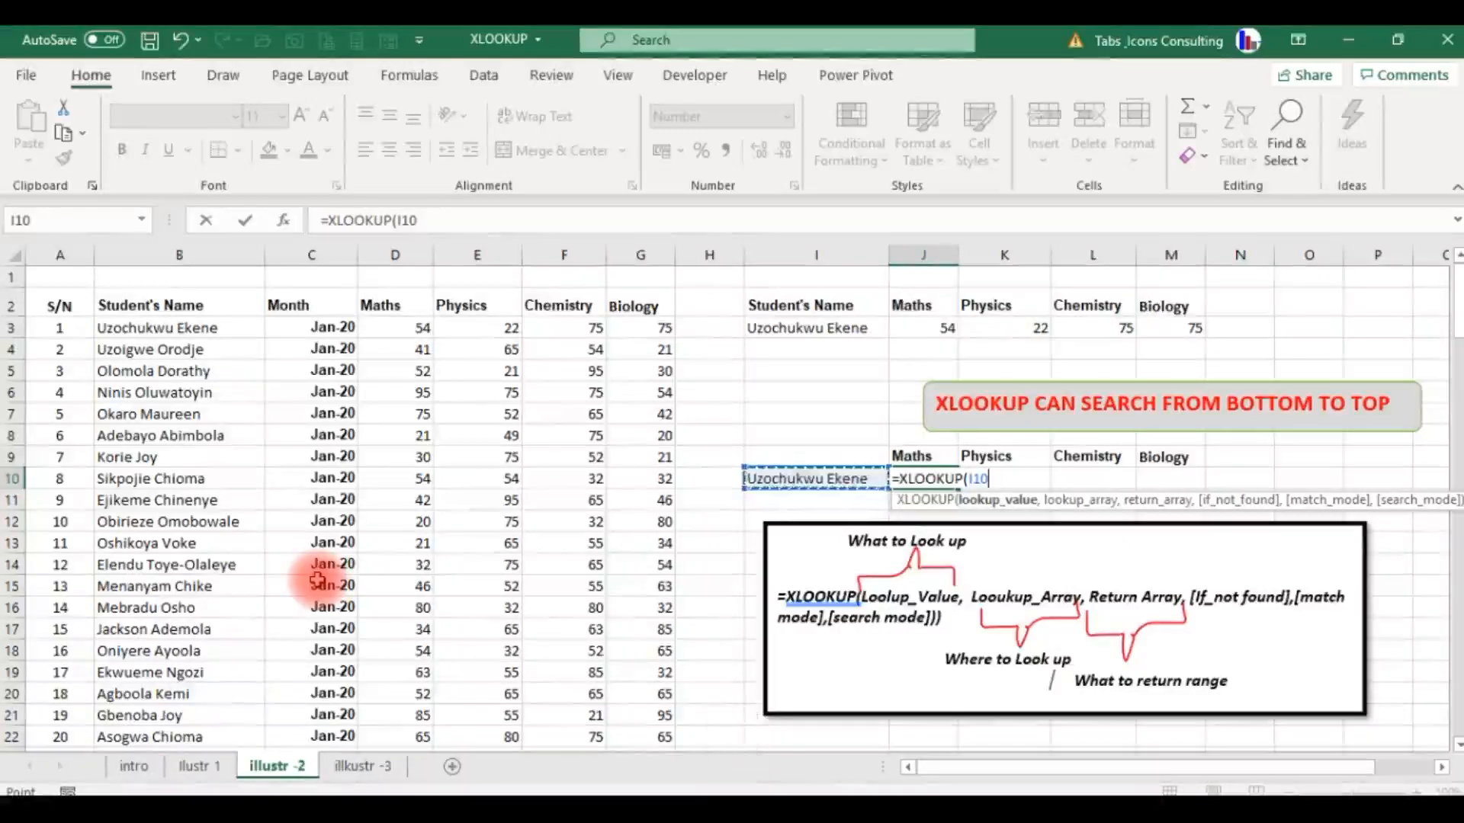
text(,)
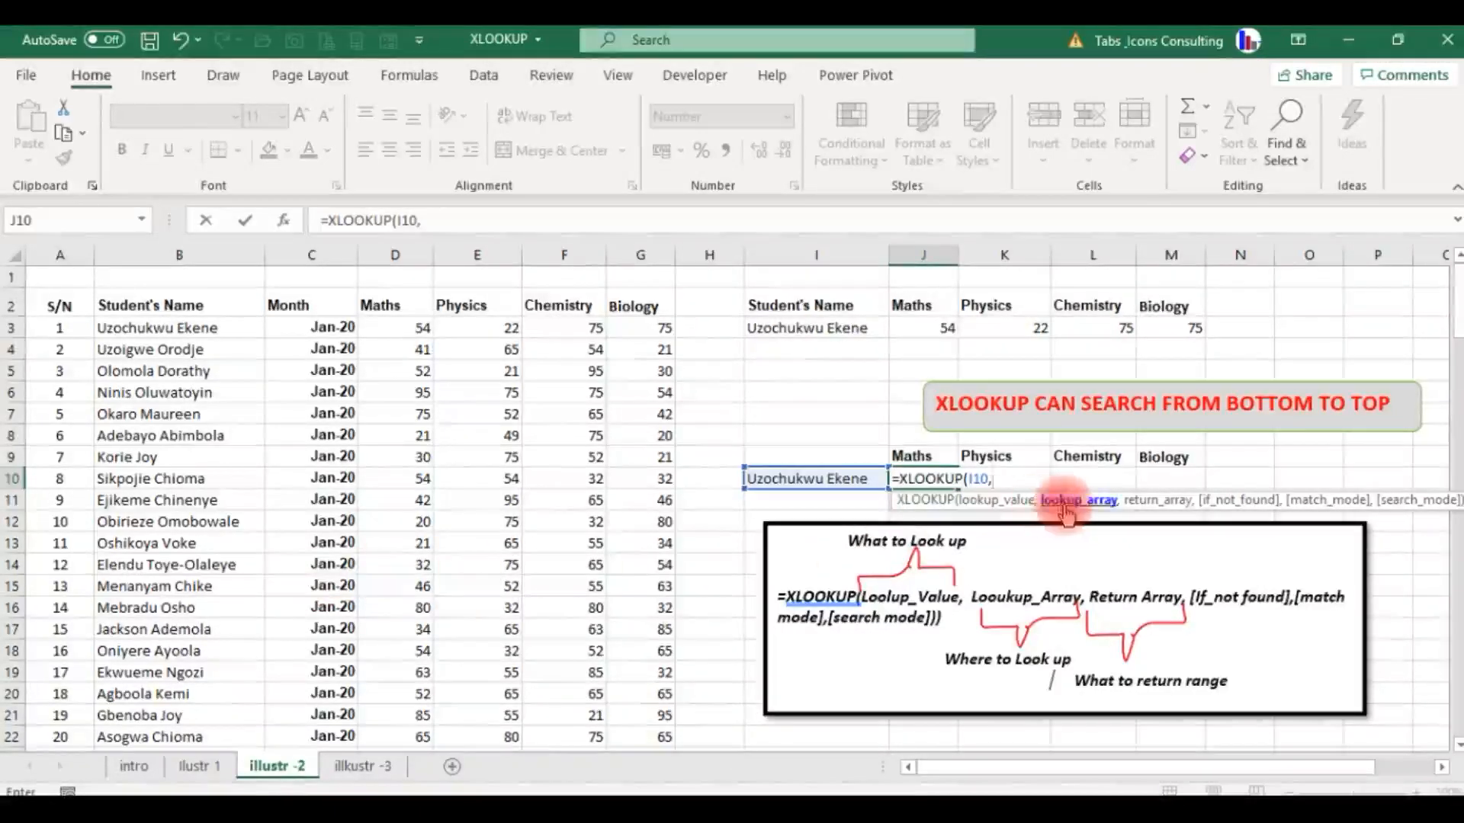
click(178, 326)
key(ctrl+shift+Down)
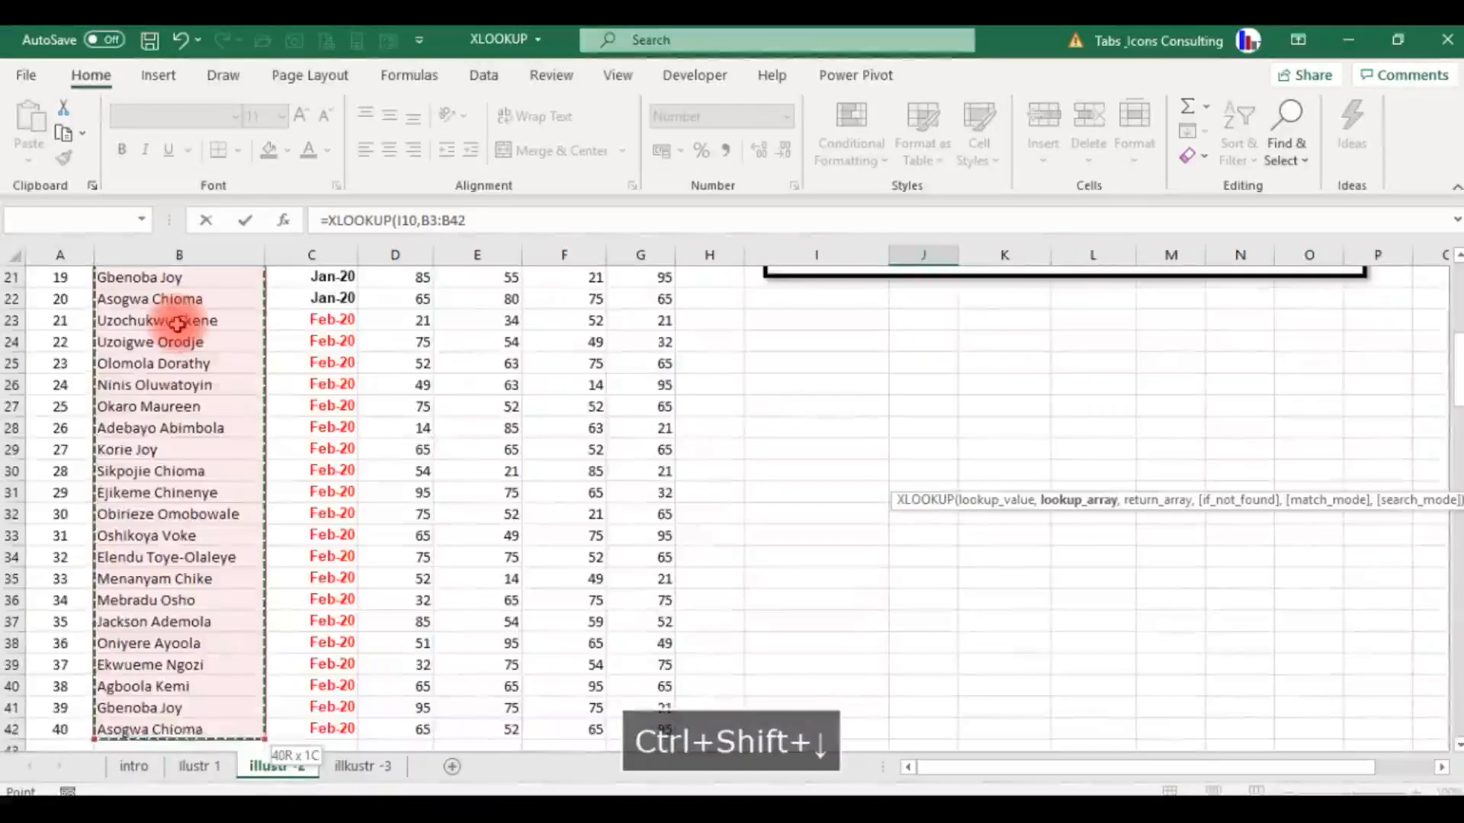
text(,)
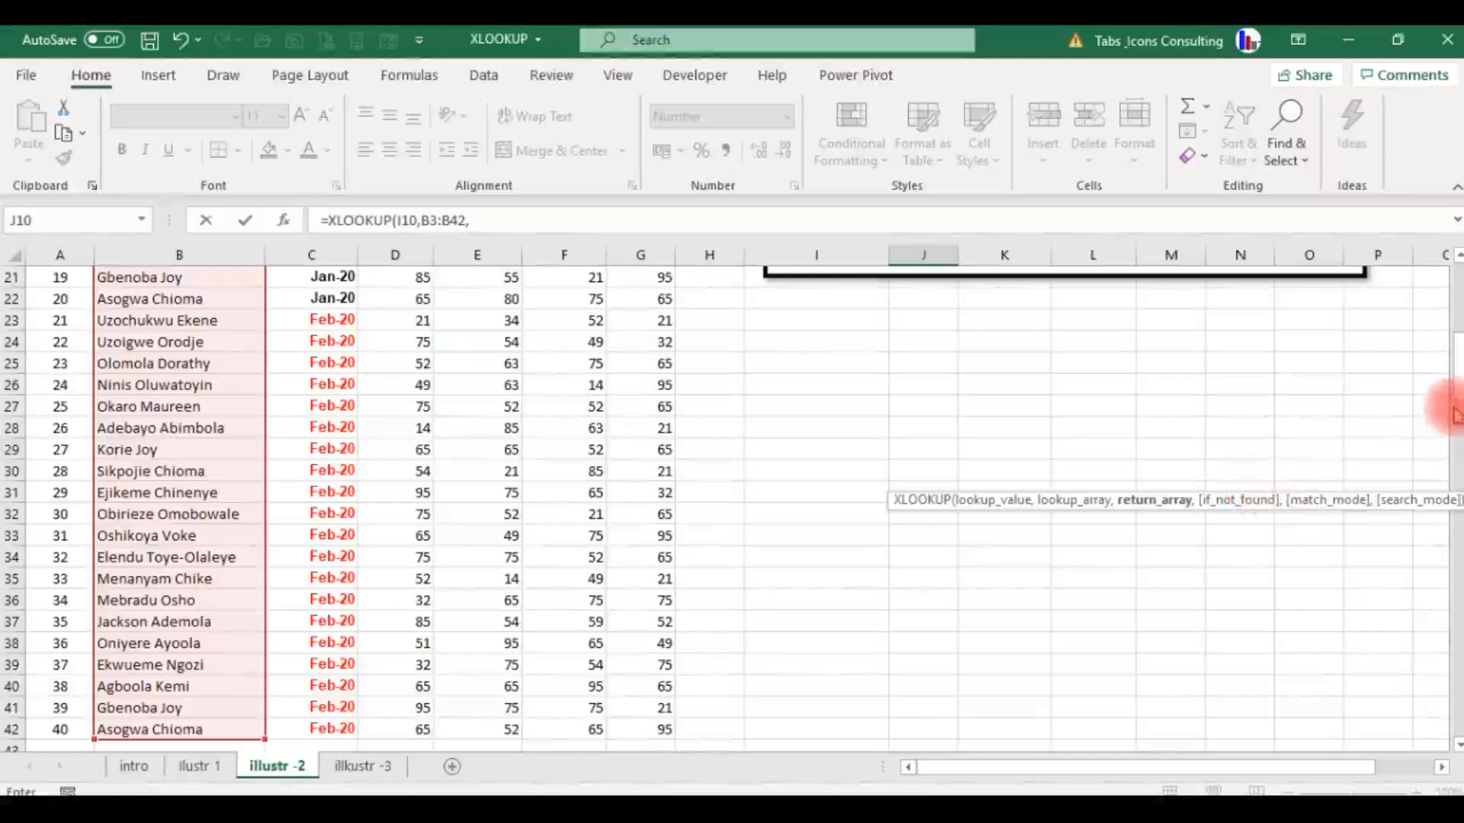
Add the subject scores D3:G42 as the return array and continue to the if_not_found argument.
drag(1453, 389, 1446, 280)
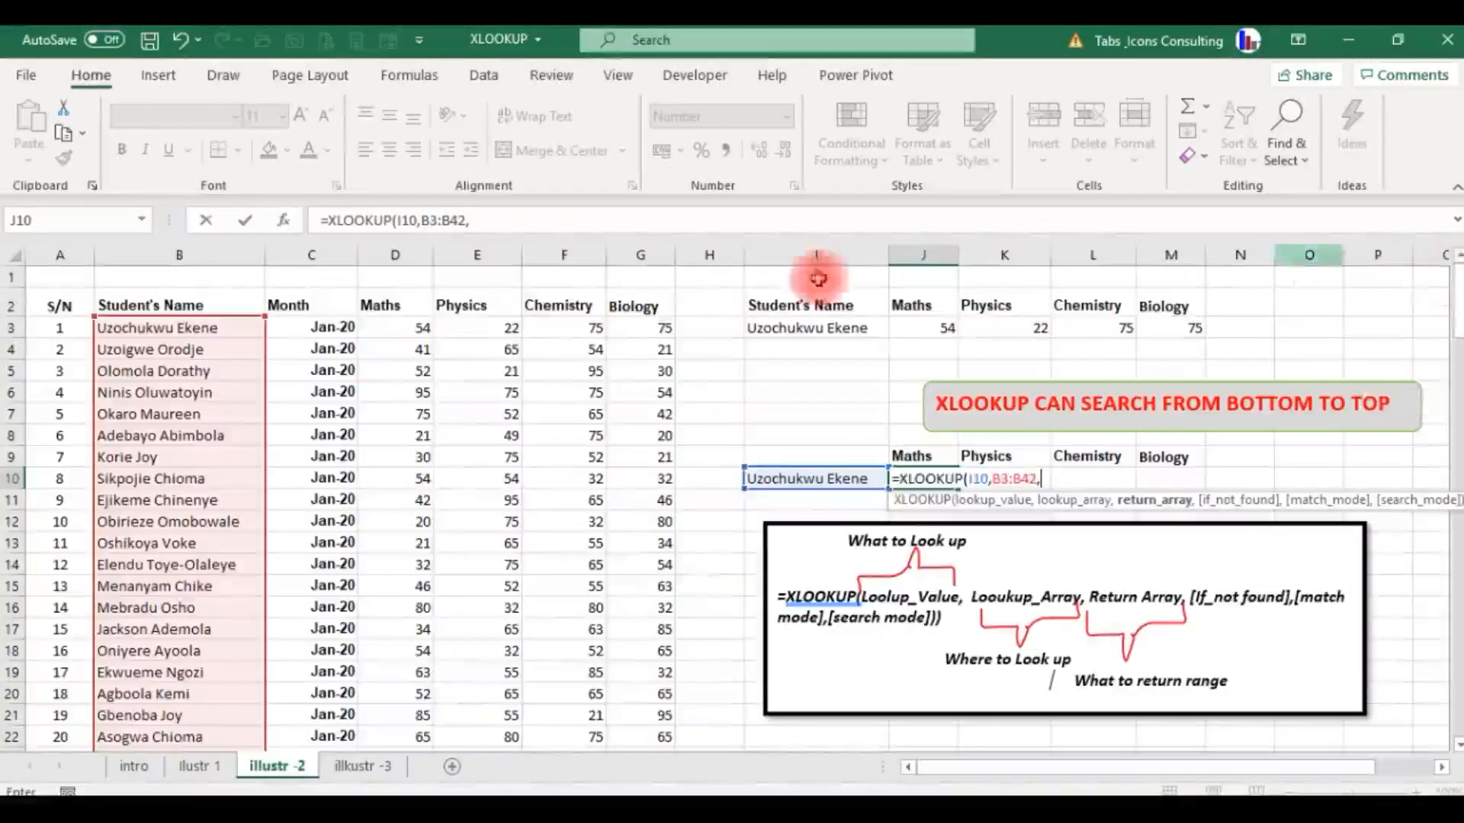
click(392, 324)
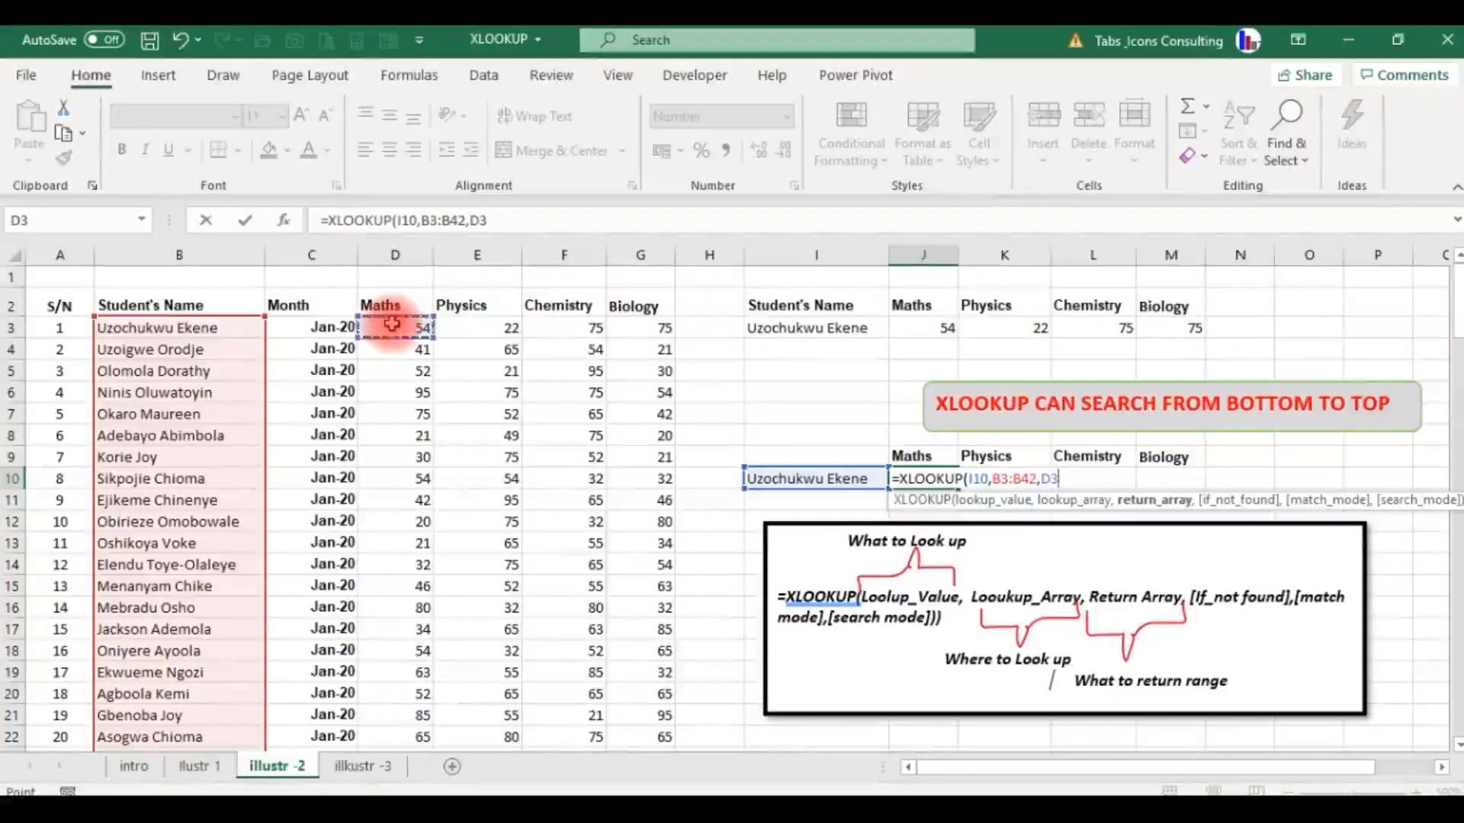
key(ctrl+shift+Right)
key(ctrl+shift+Down)
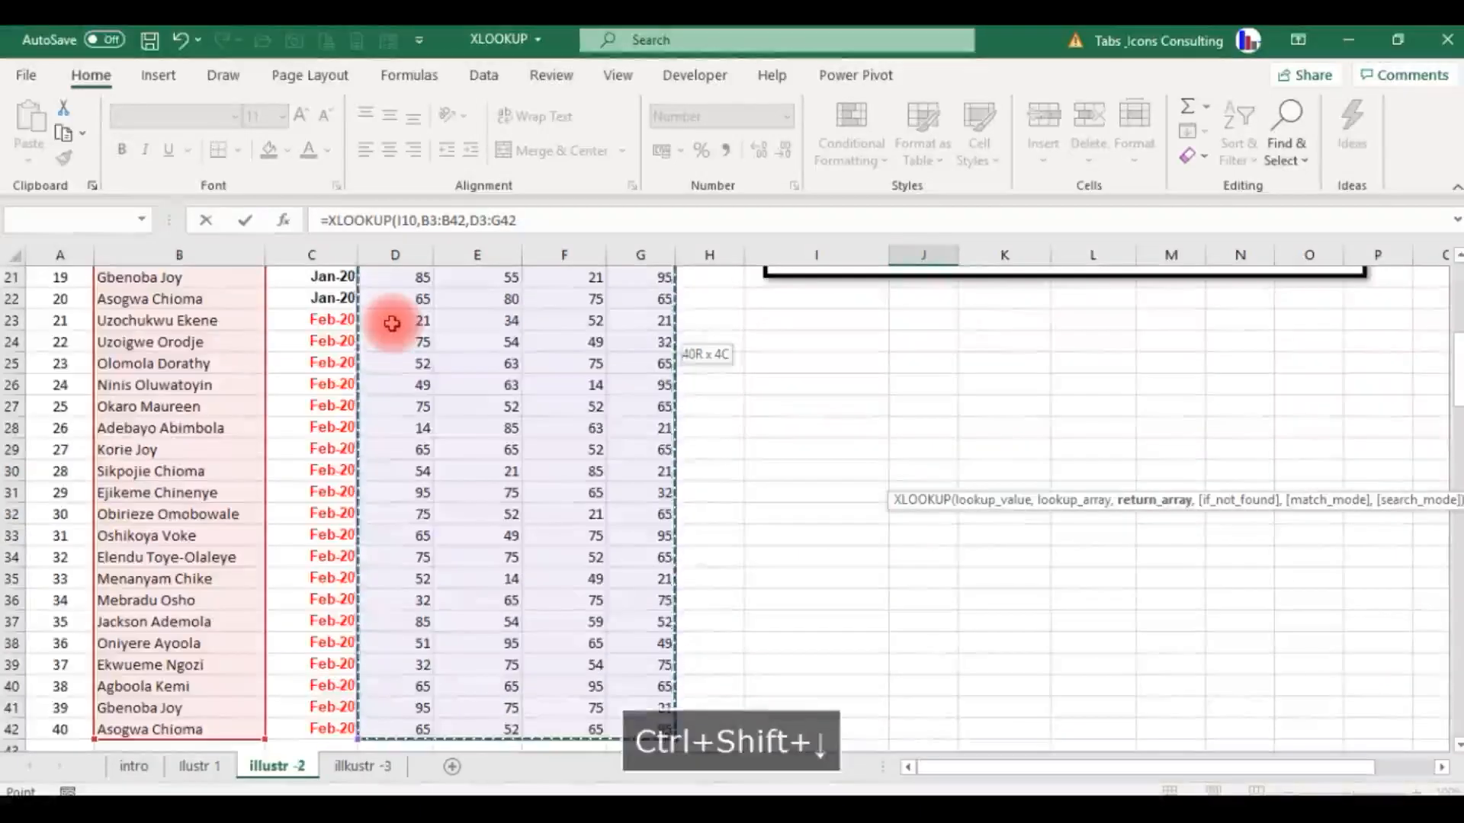
text(,)
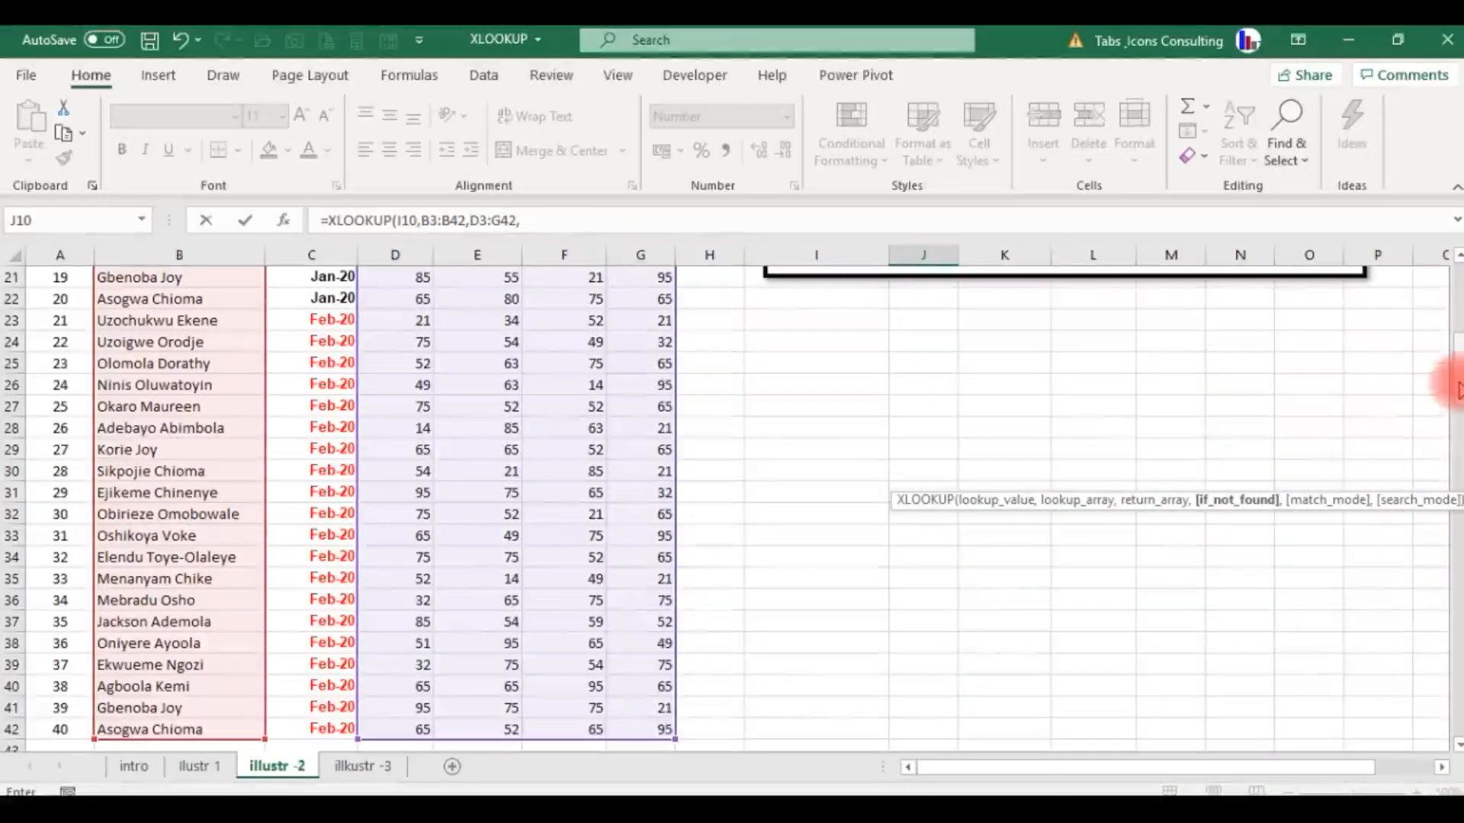
drag(1456, 388, 1452, 278)
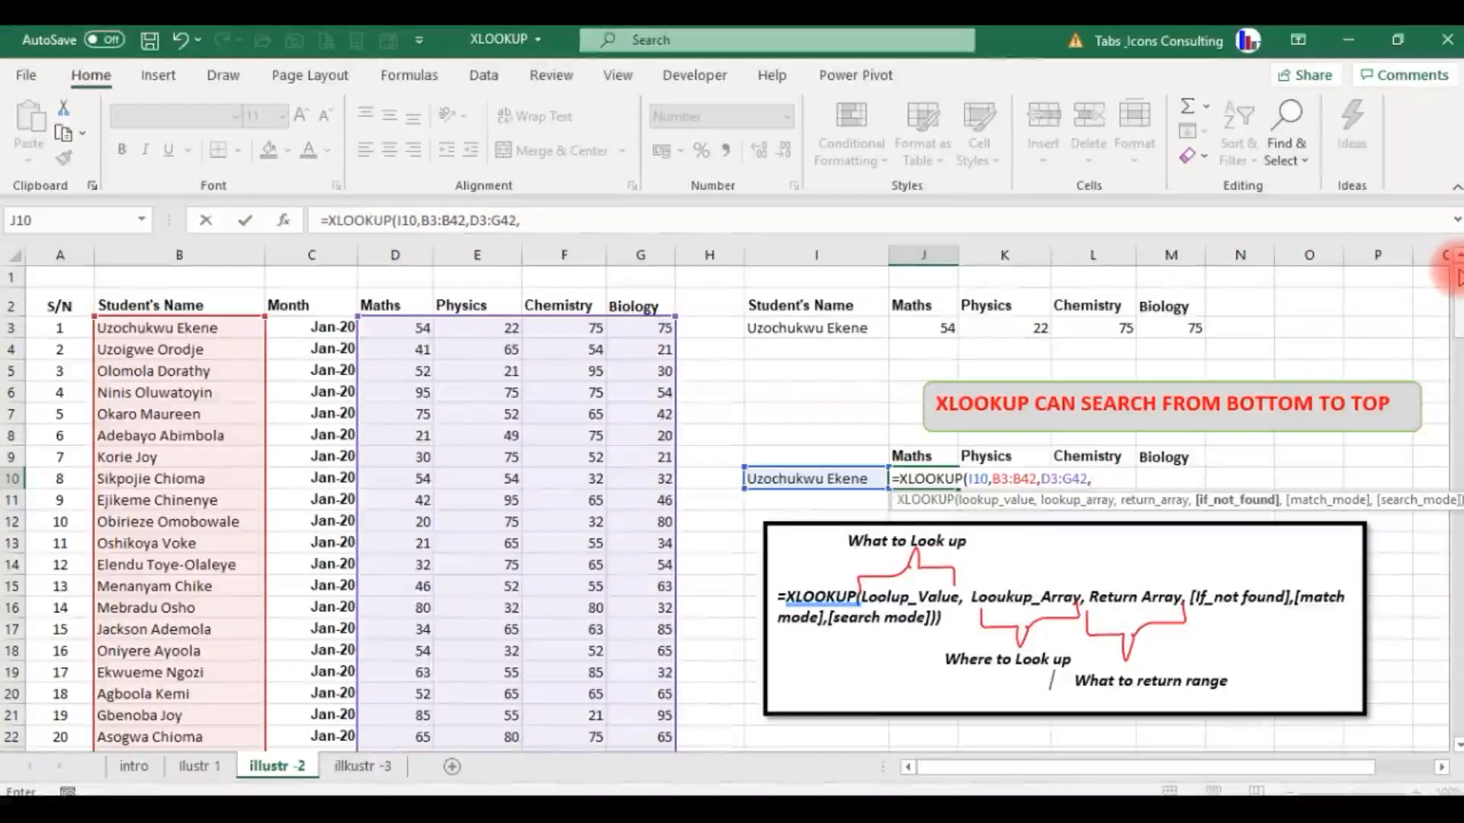
Set the XLOOKUP's if_not_found argument to " " and its match mode to 0 for an exact match.
text(" ")
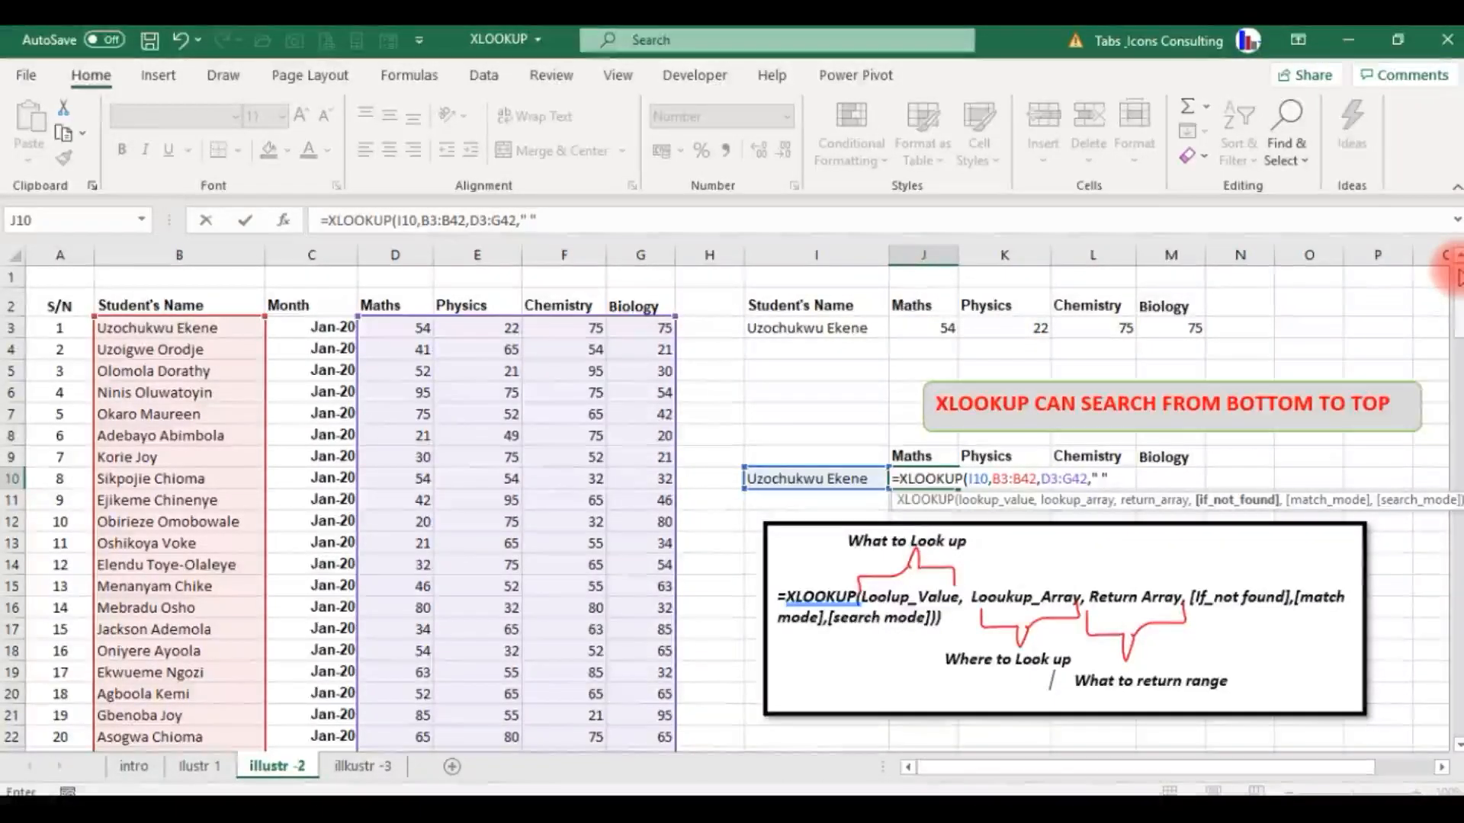
text(,)
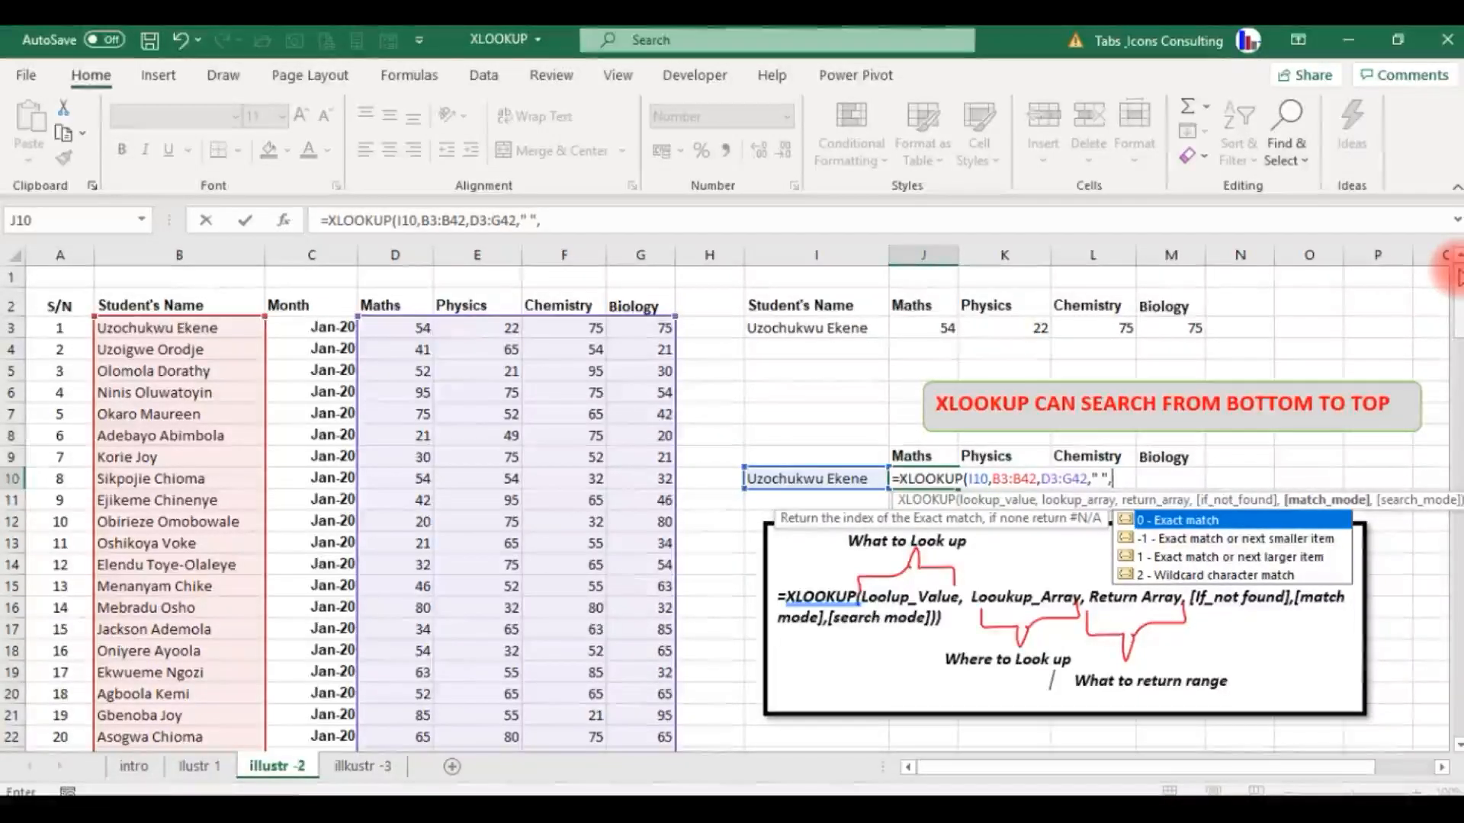
key(Tab)
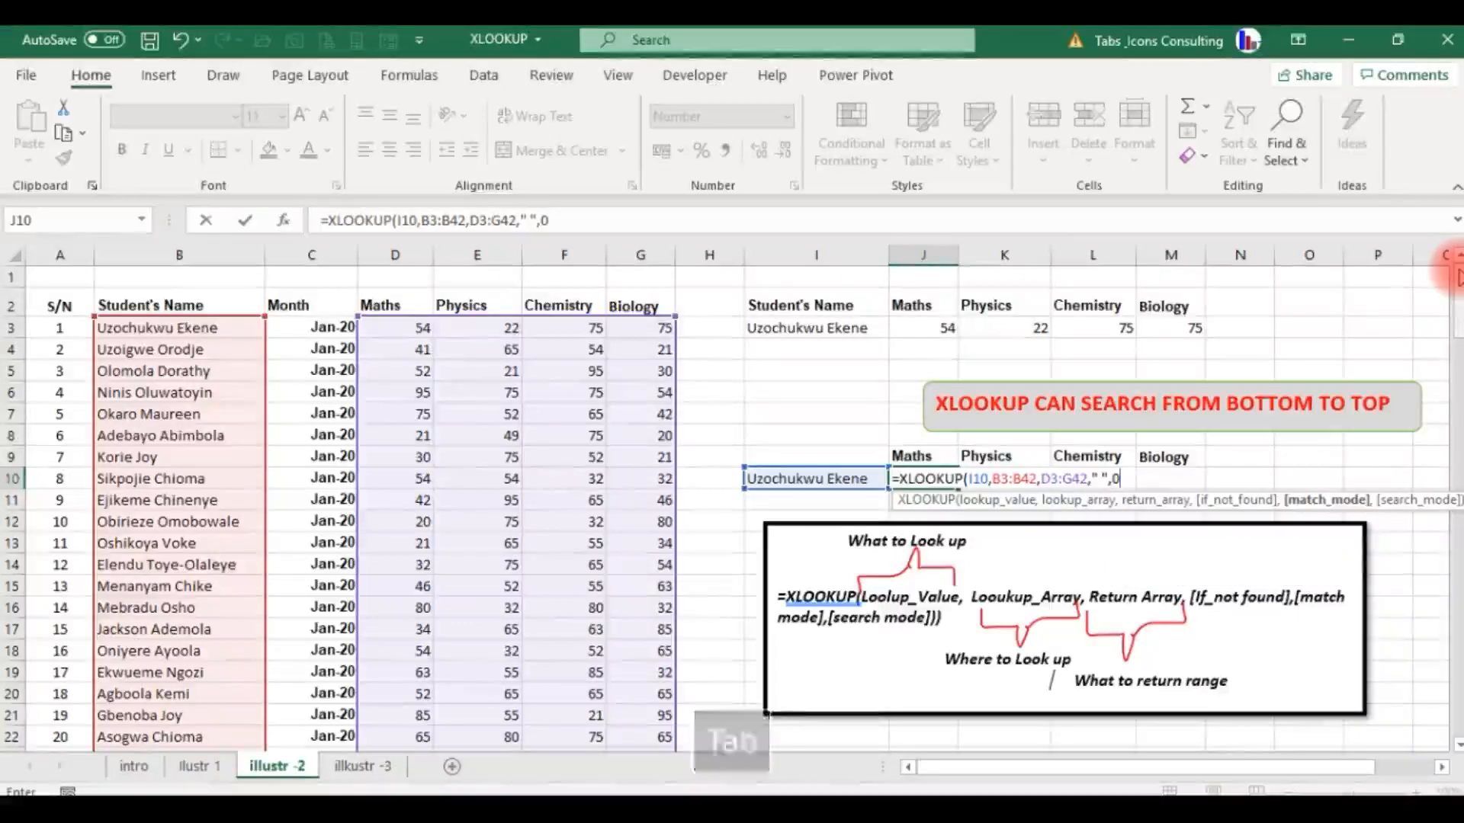
Set the XLOOKUP's search mode to -1 for a last-to-first search and enter the completed formula in J10.
text(,)
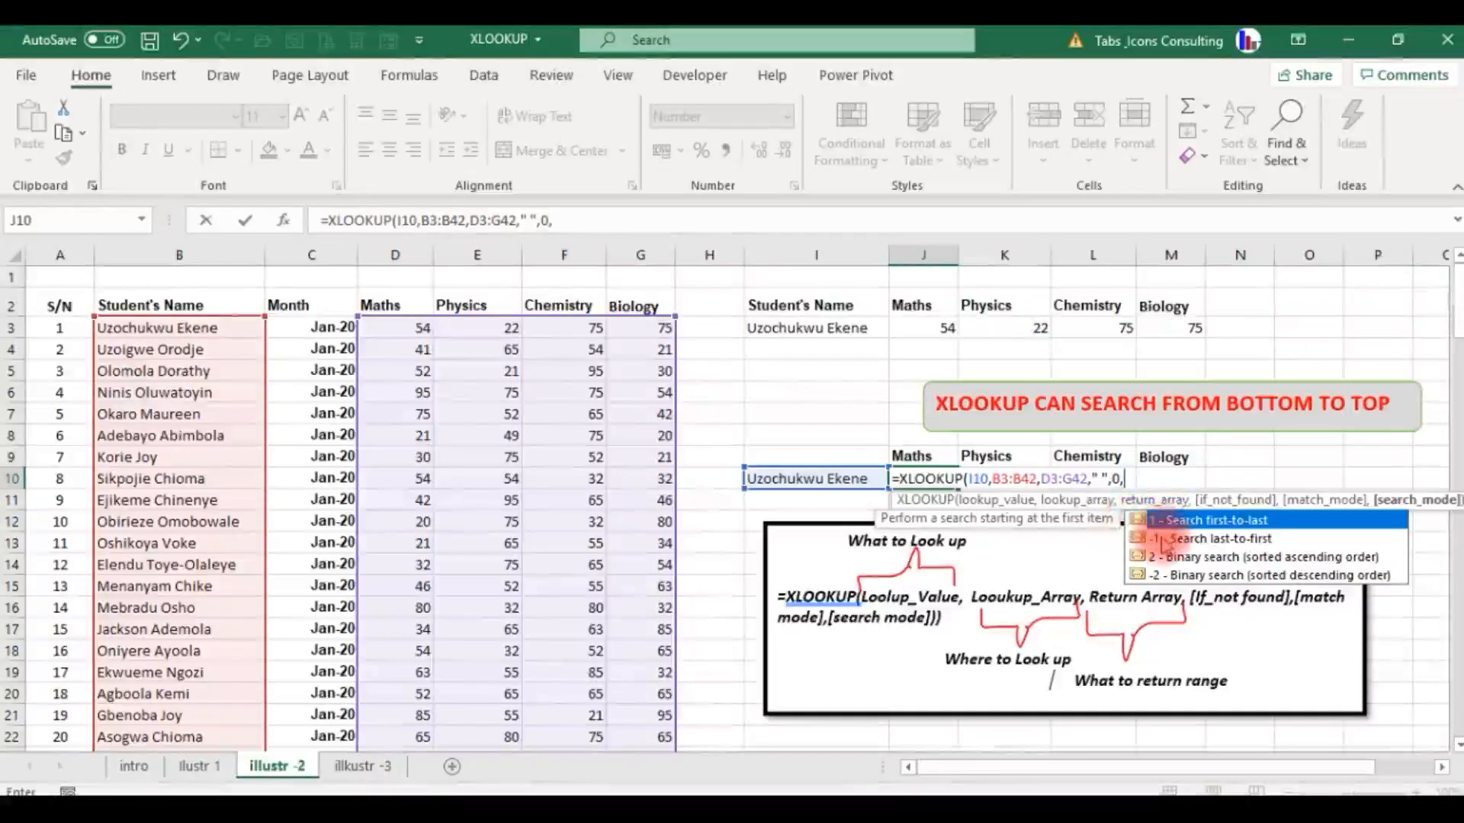
key(Down)
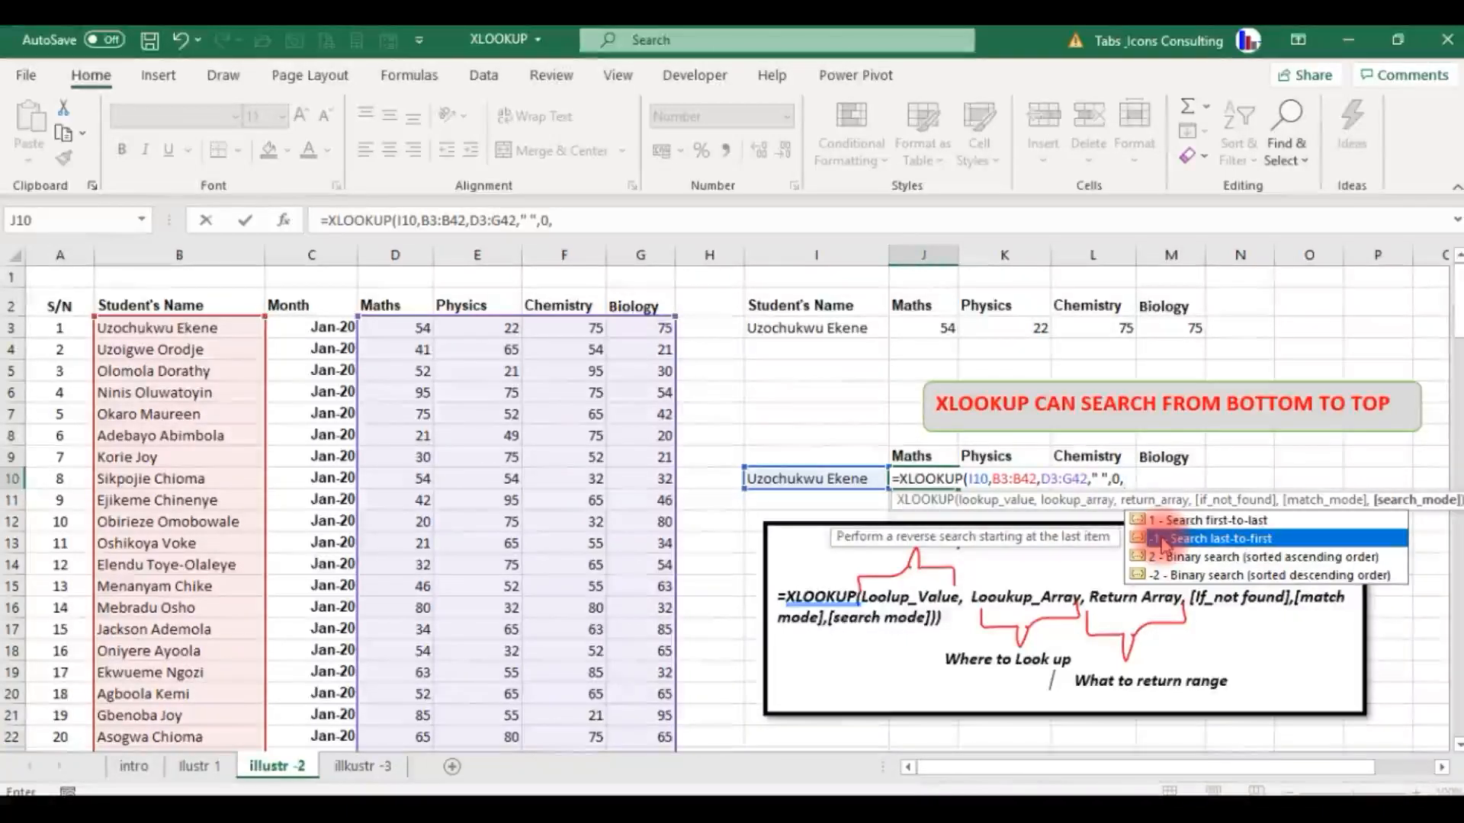
key(Tab)
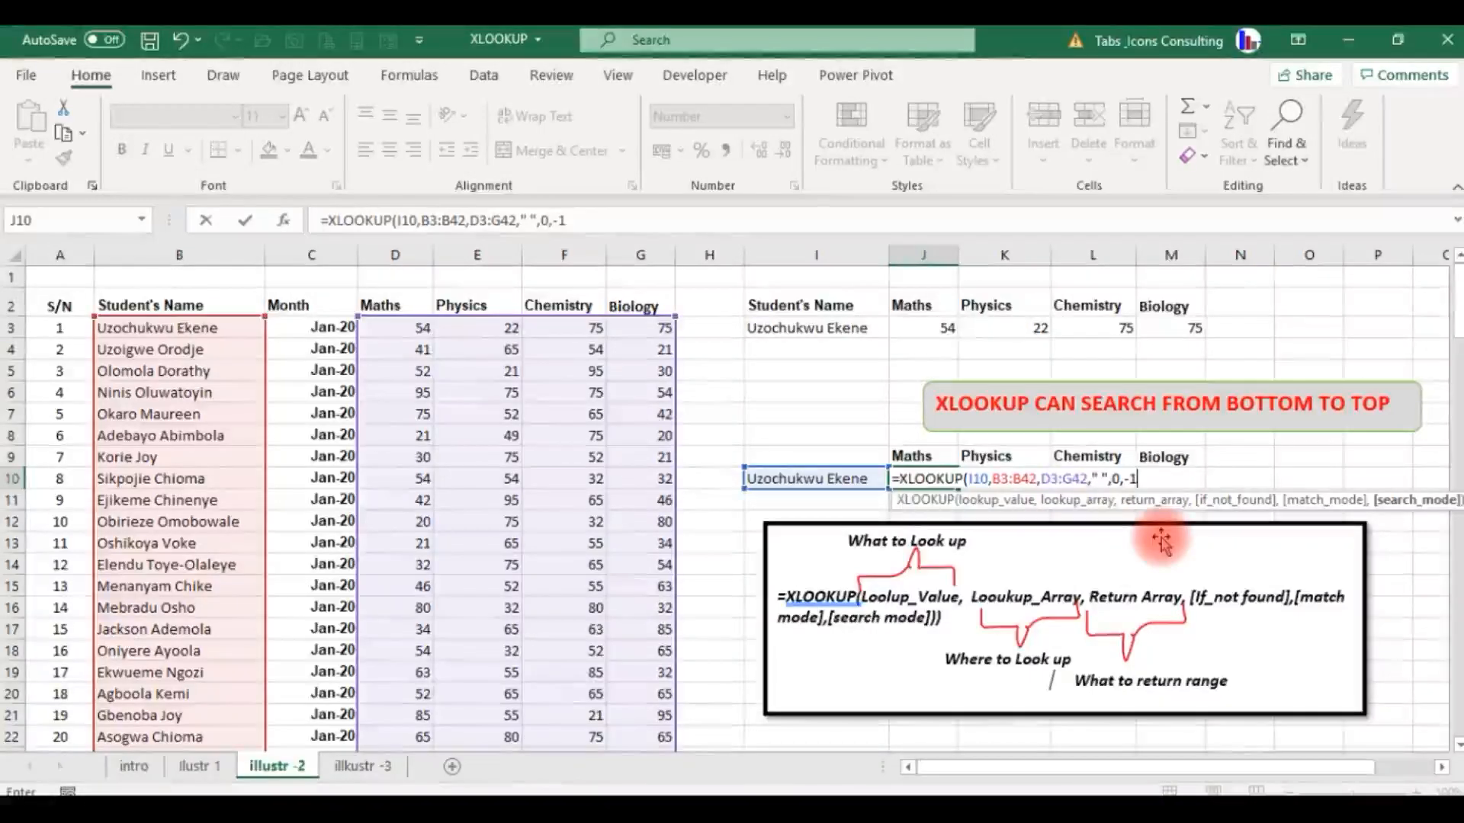
text())
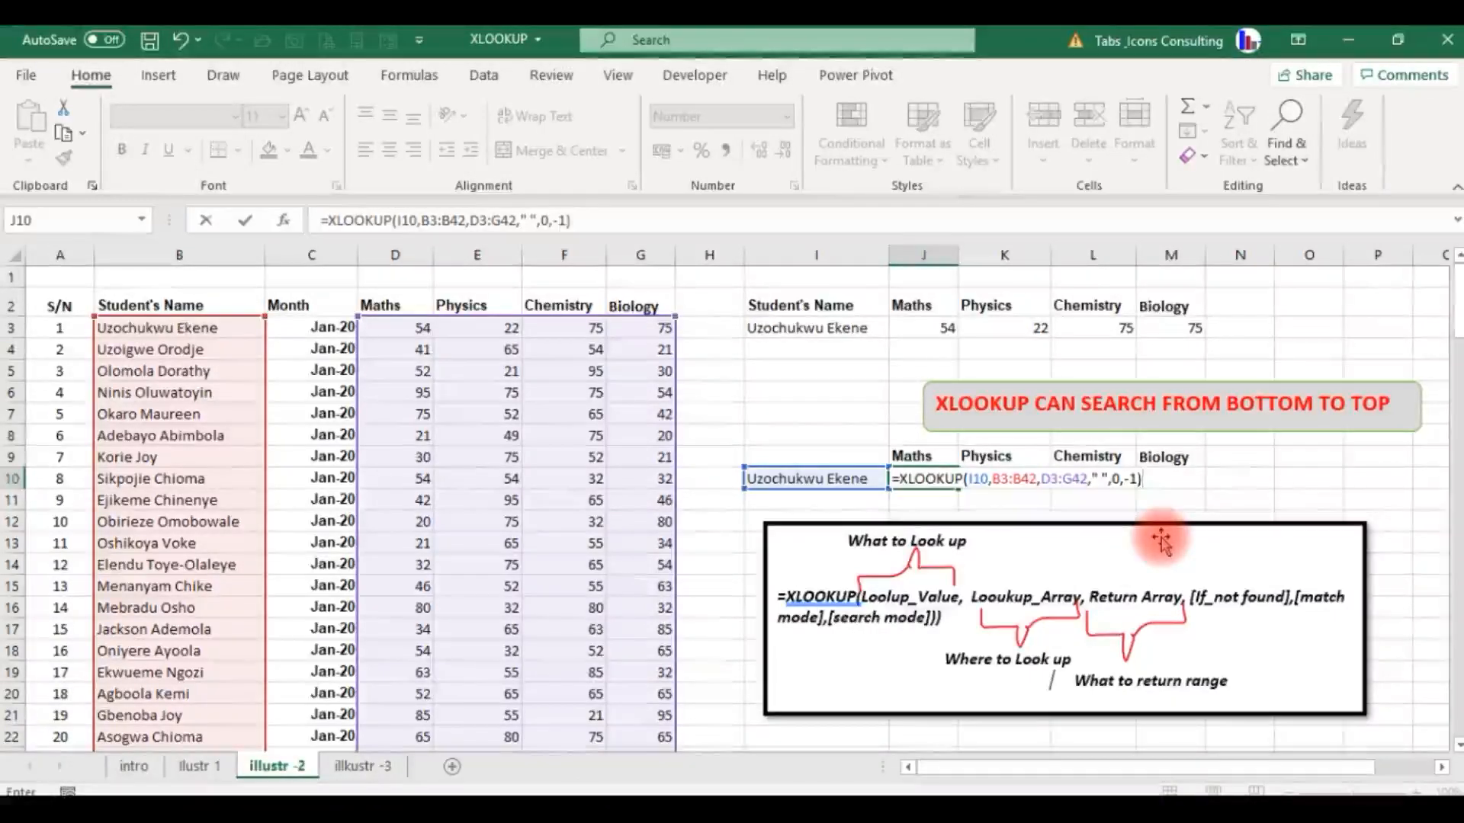
key(Return)
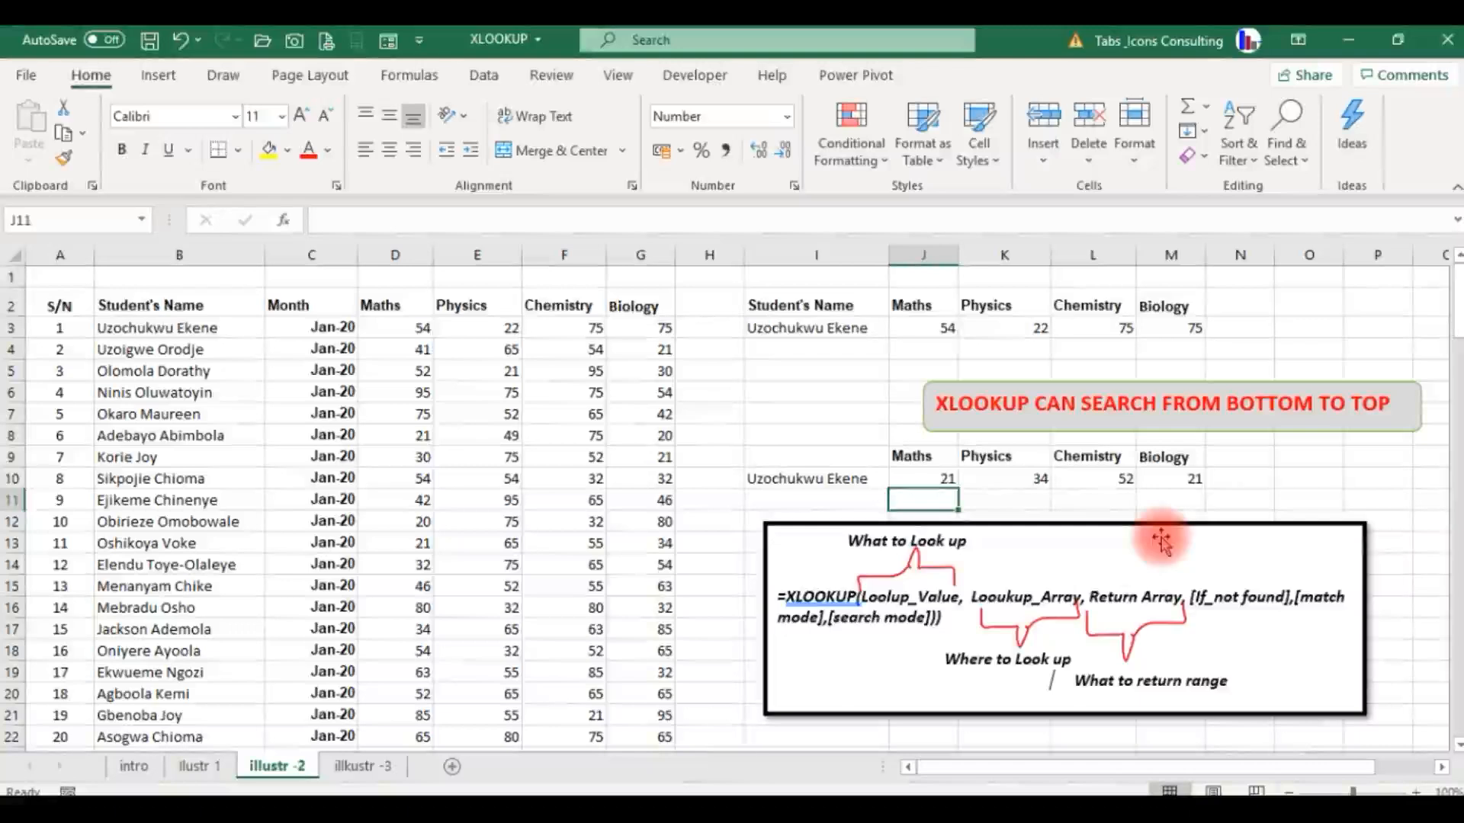
Review the lookup name in I10 and the scores returned across J10:M10.
key(Up)
key(Left)
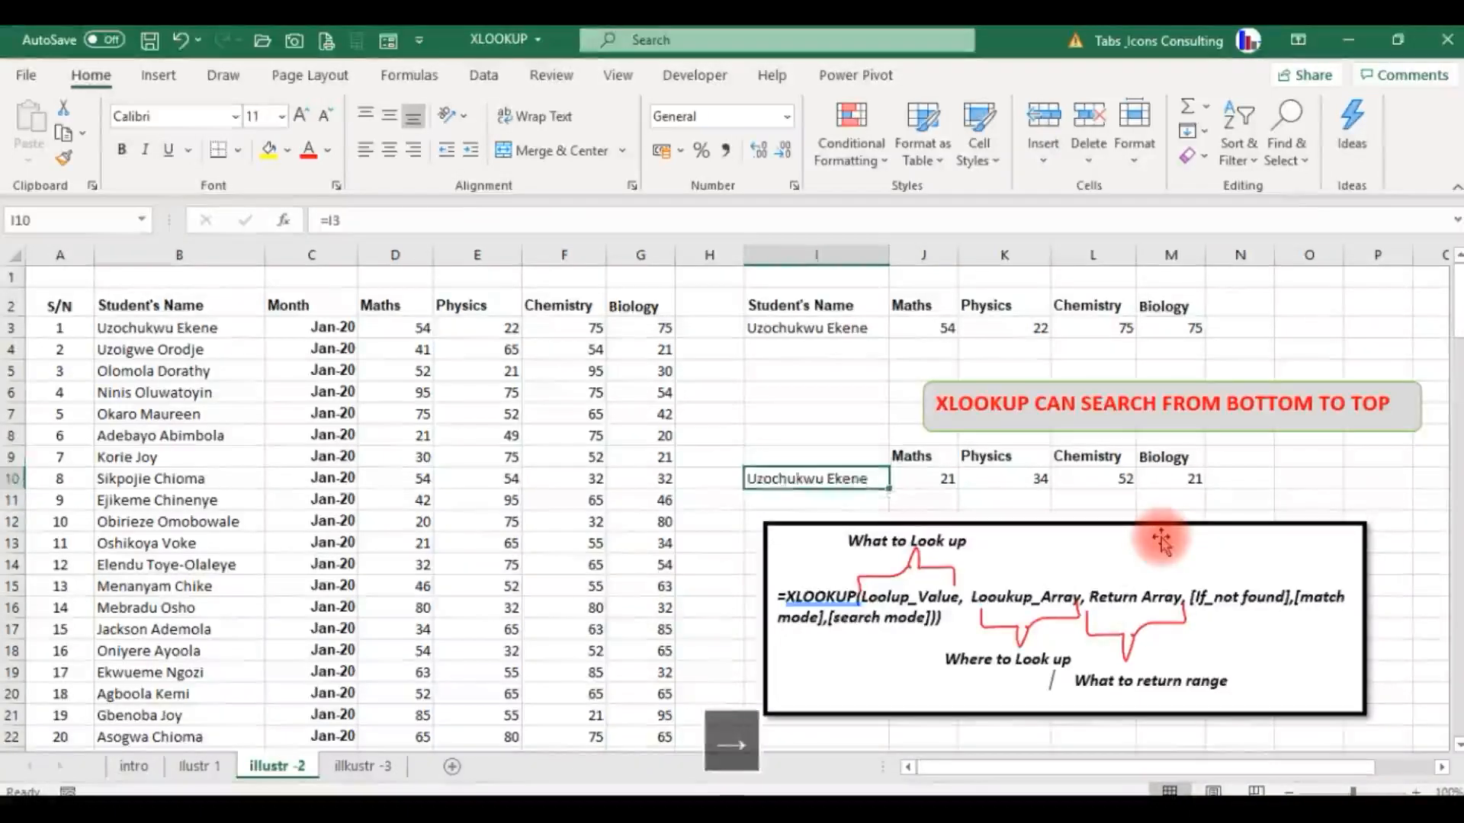
key(Right)
key(Right)
key(Right)
key(Left)
key(Left)
key(Left)
key(Left)
key(Left)
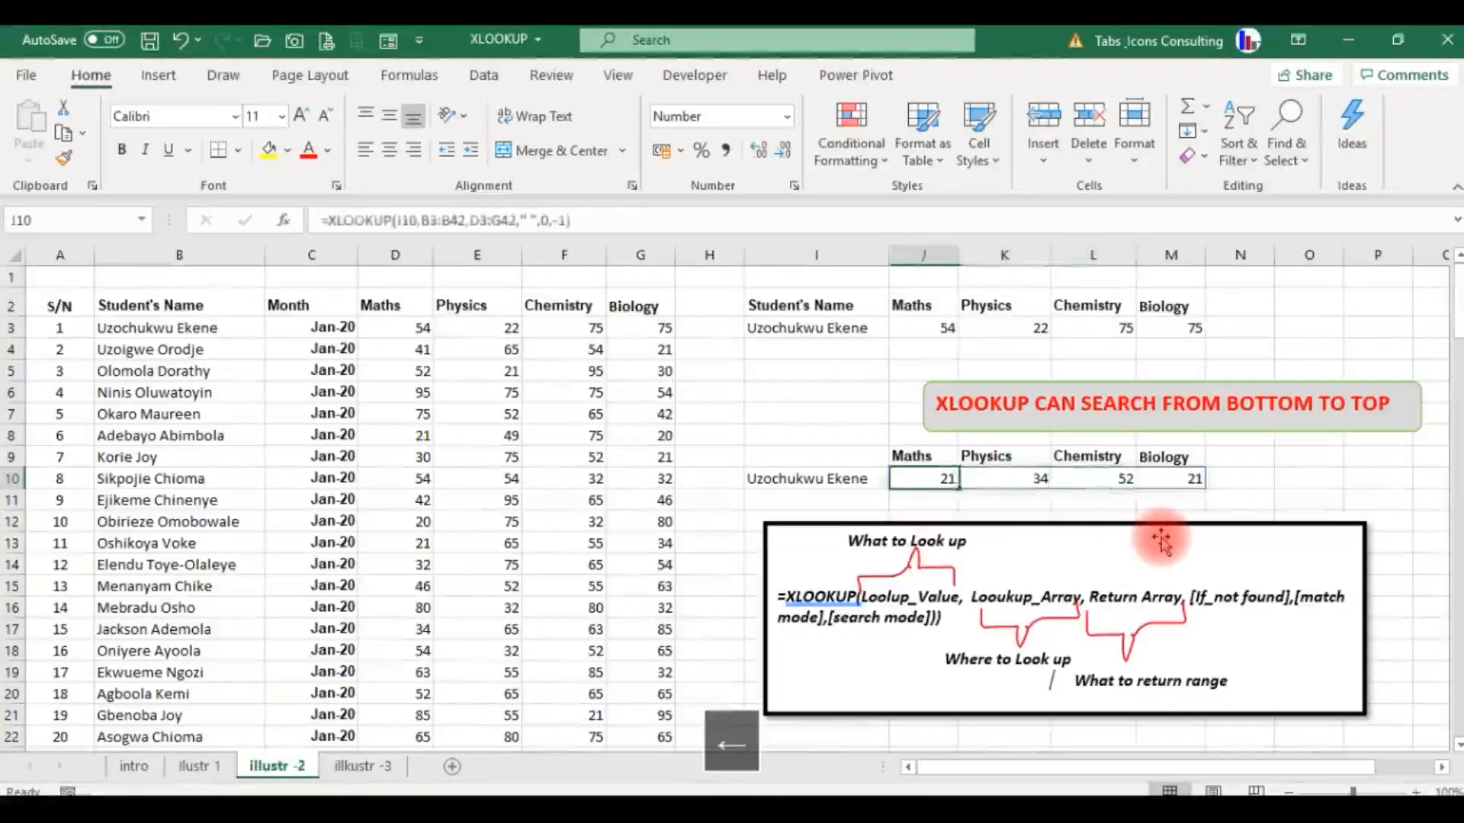
Check the returned scores against the student's February record in row 23 of the source table.
key(Down)
key(Down)
key(Down)
key(Down)
key(Down)
key(Down)
key(Down)
key(Down)
key(Down)
key(Down)
key(Down)
key(Down)
key(Down)
key(Down)
key(Down)
key(Down)
key(Down)
key(Down)
key(Down)
key(Down)
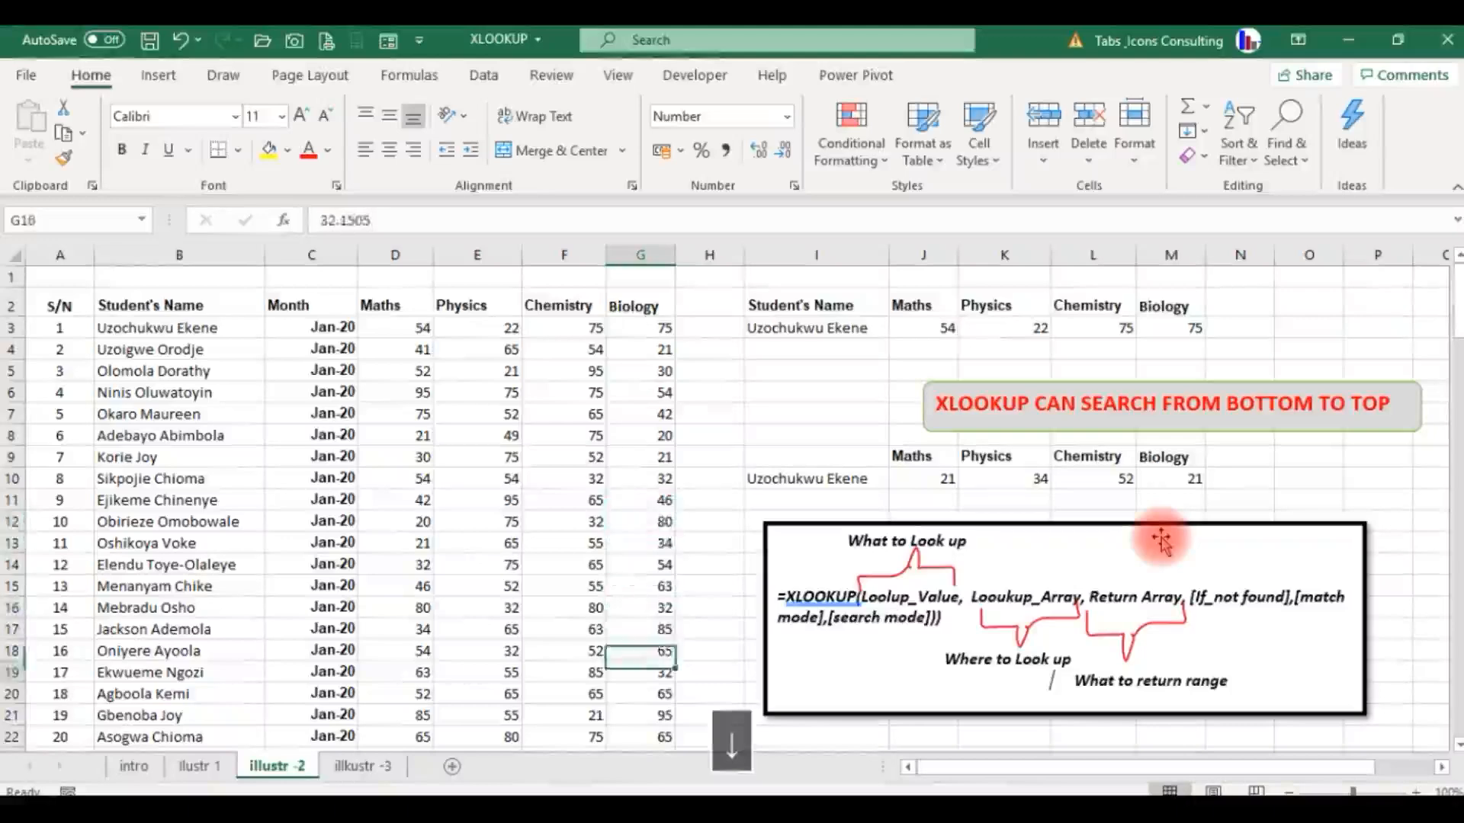
key(Left)
key(Up)
key(Up)
key(Up)
key(Up)
key(Up)
key(Up)
key(Up)
key(Up)
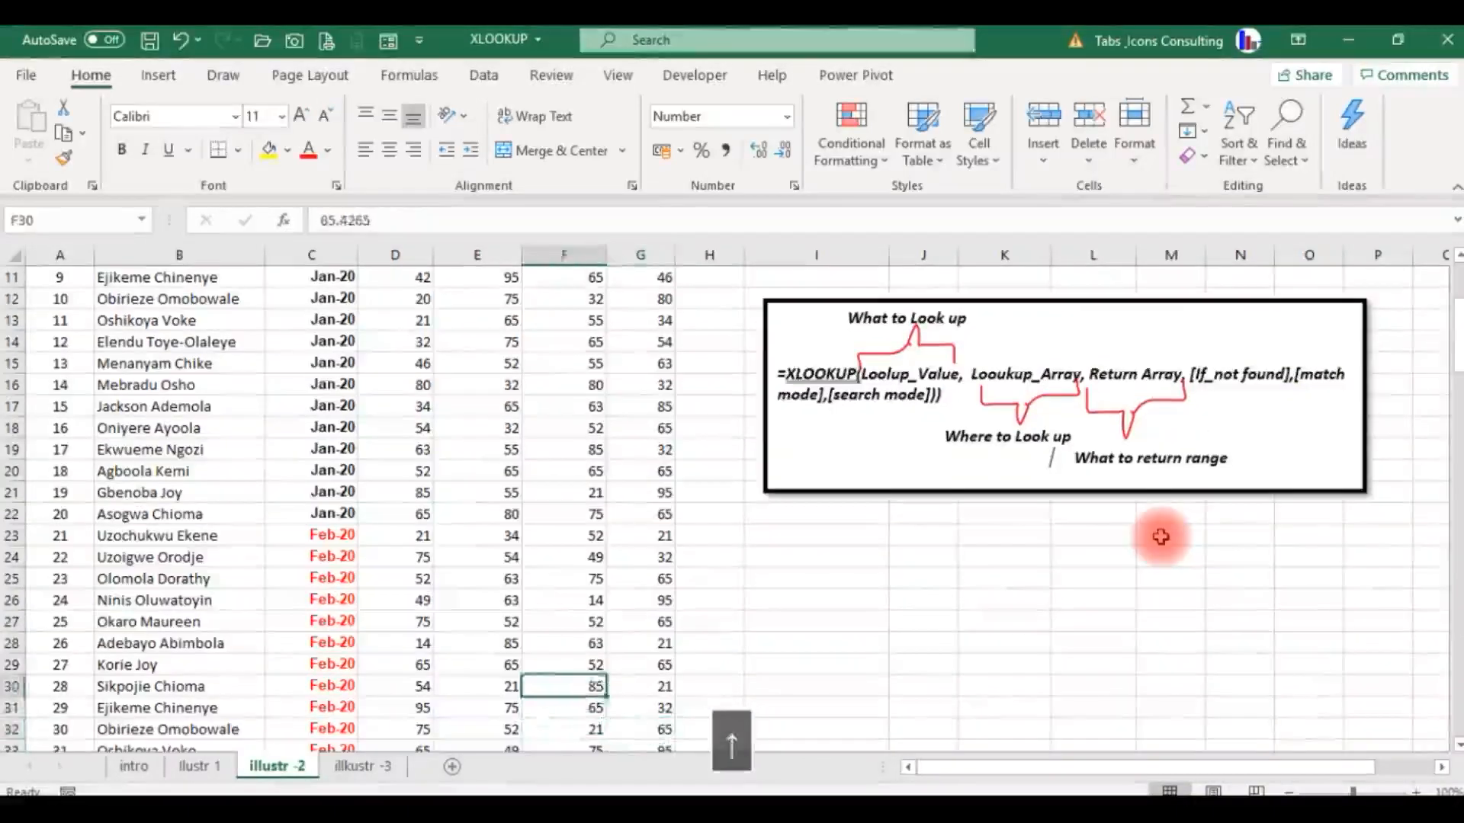
key(Up)
key(Left)
key(Right)
key(Right)
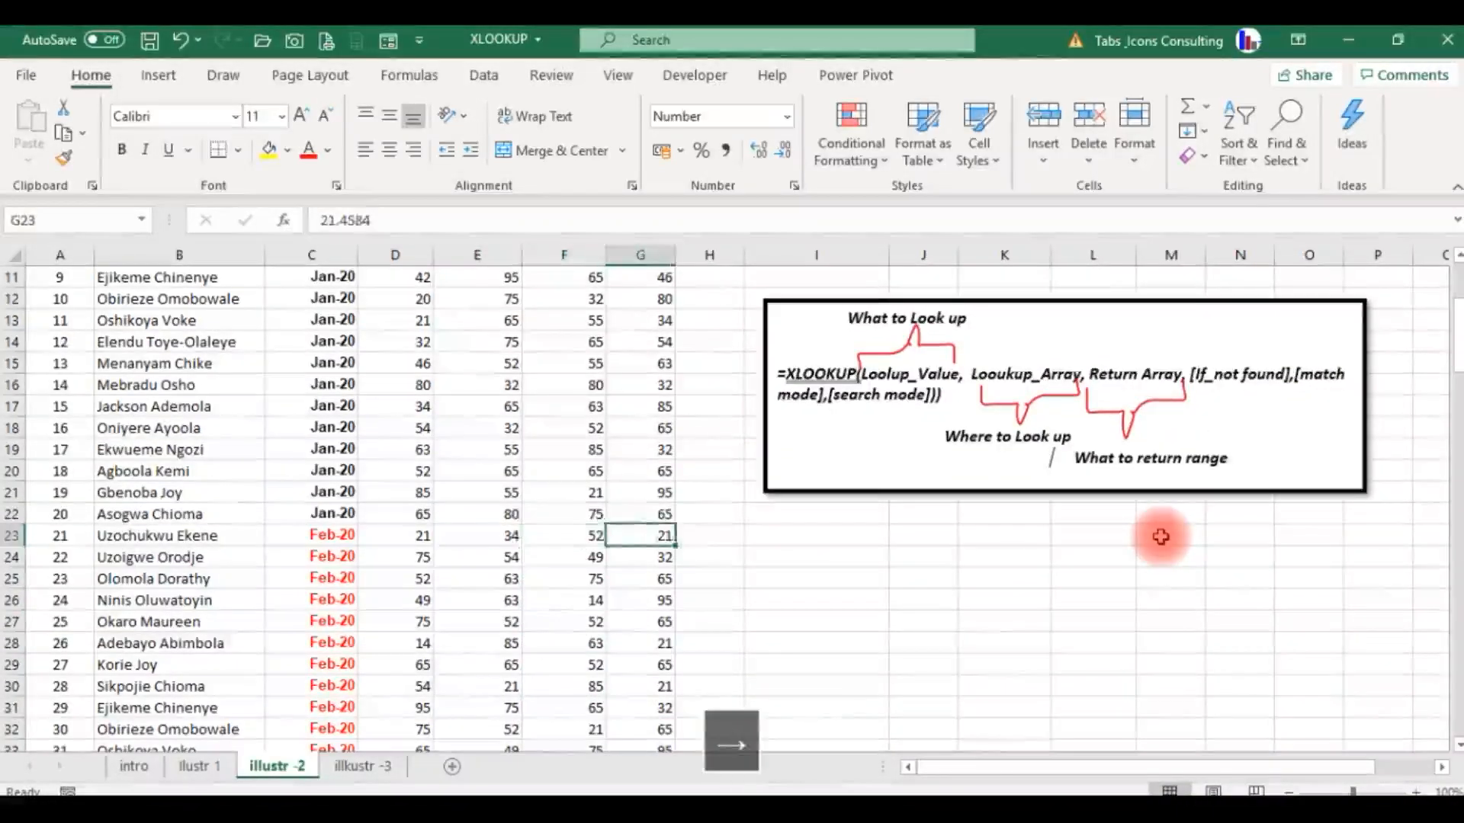
key(Up)
key(Up)
key(Up)
key(Up)
key(Up)
key(Up)
key(Up)
key(Up)
key(Up)
key(Up)
key(Up)
key(Up)
key(Up)
key(Up)
key(Up)
key(Up)
key(Up)
key(Up)
key(Up)
key(Up)
key(Up)
key(Up)
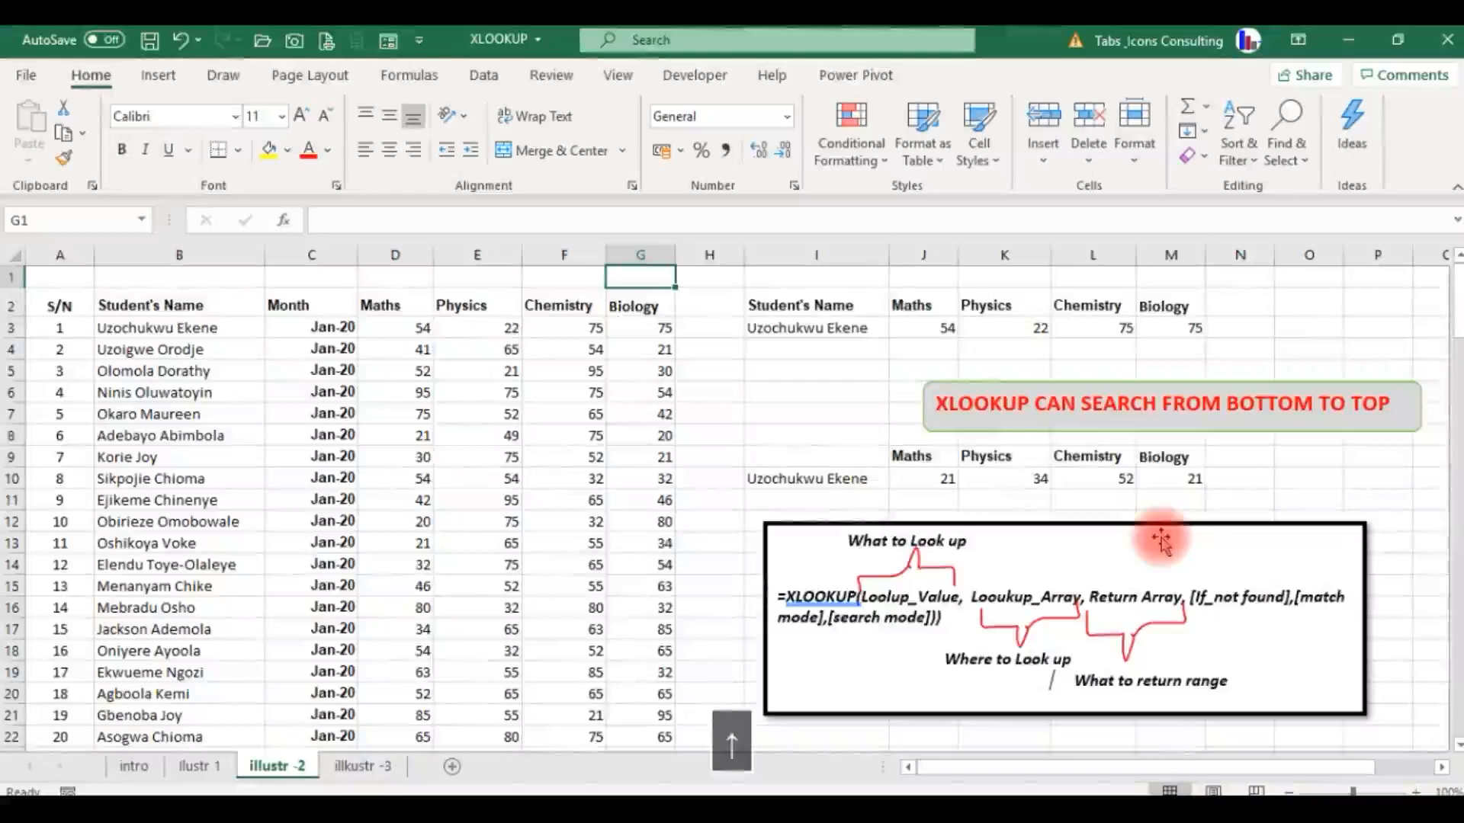
Choose the fourth student in the I3 name list to test both lookups with another student.
key(Down)
key(Down)
key(Right)
key(Right)
key(Down)
key(Down)
key(Down)
key(Down)
key(Down)
key(Down)
key(Down)
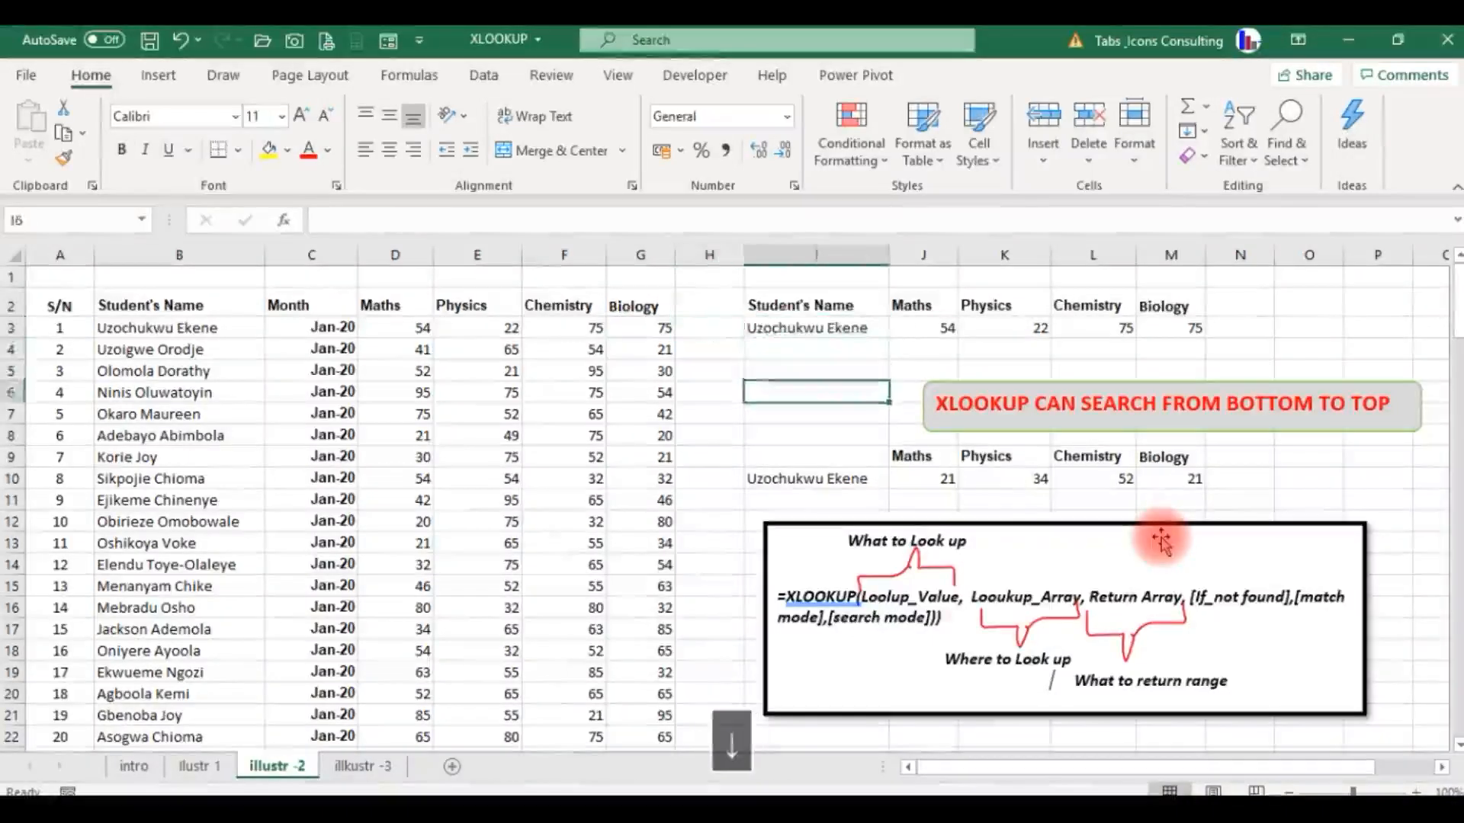
key(Right)
key(Left)
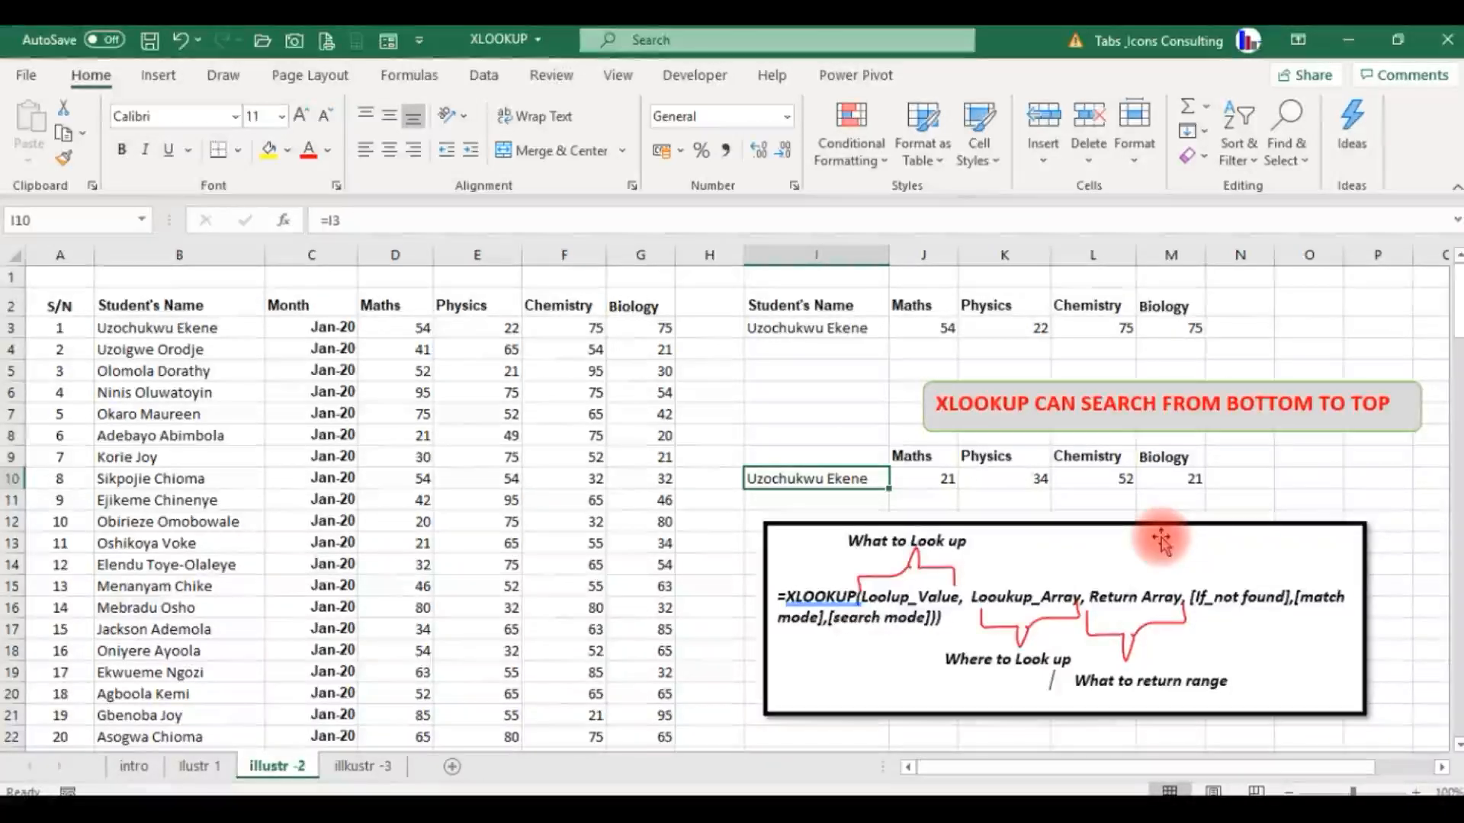
key(Up)
key(Up)
key(Up)
key(Up)
key(Up)
key(Up)
key(Up)
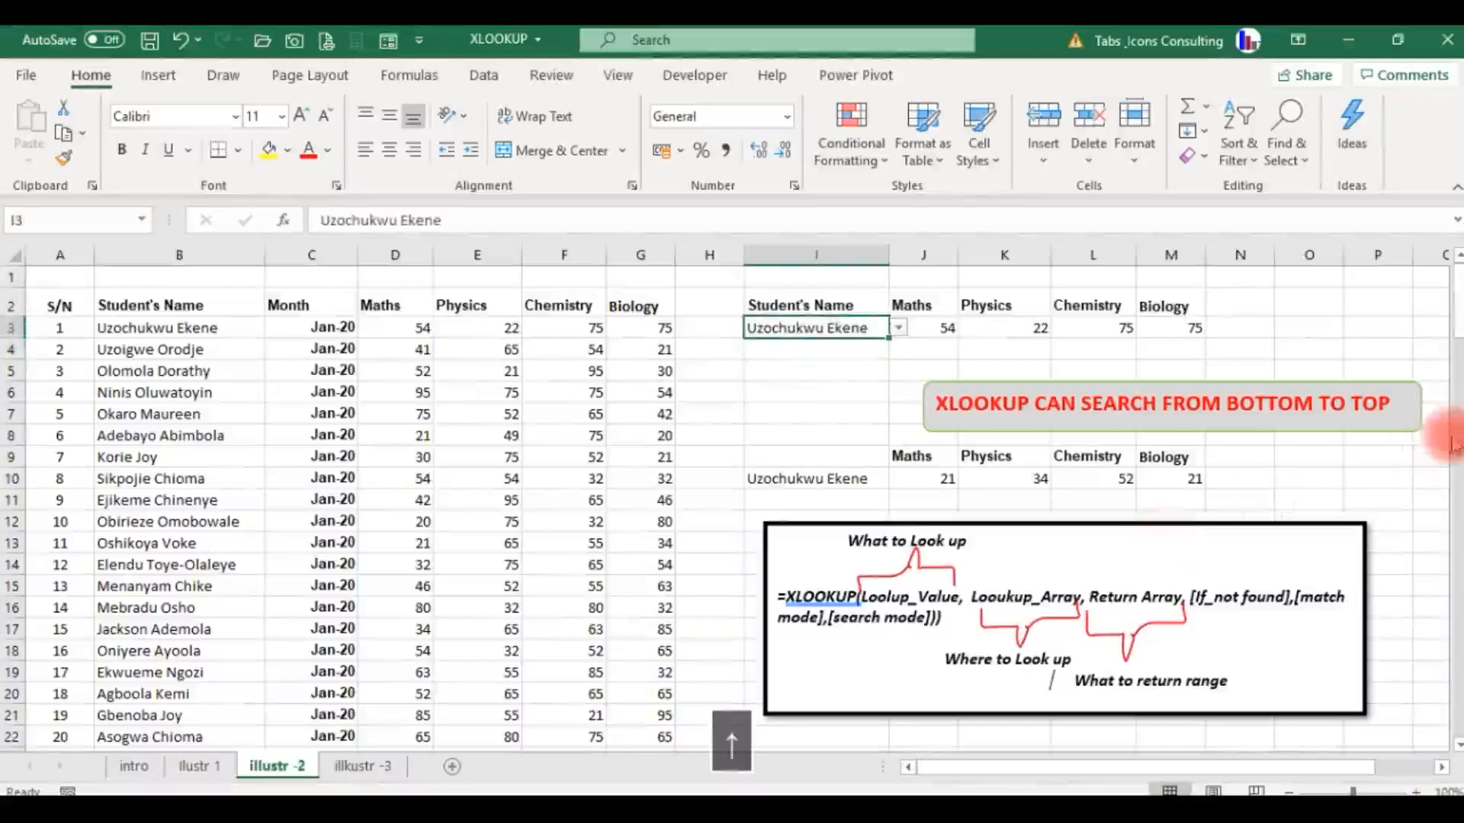
click(901, 329)
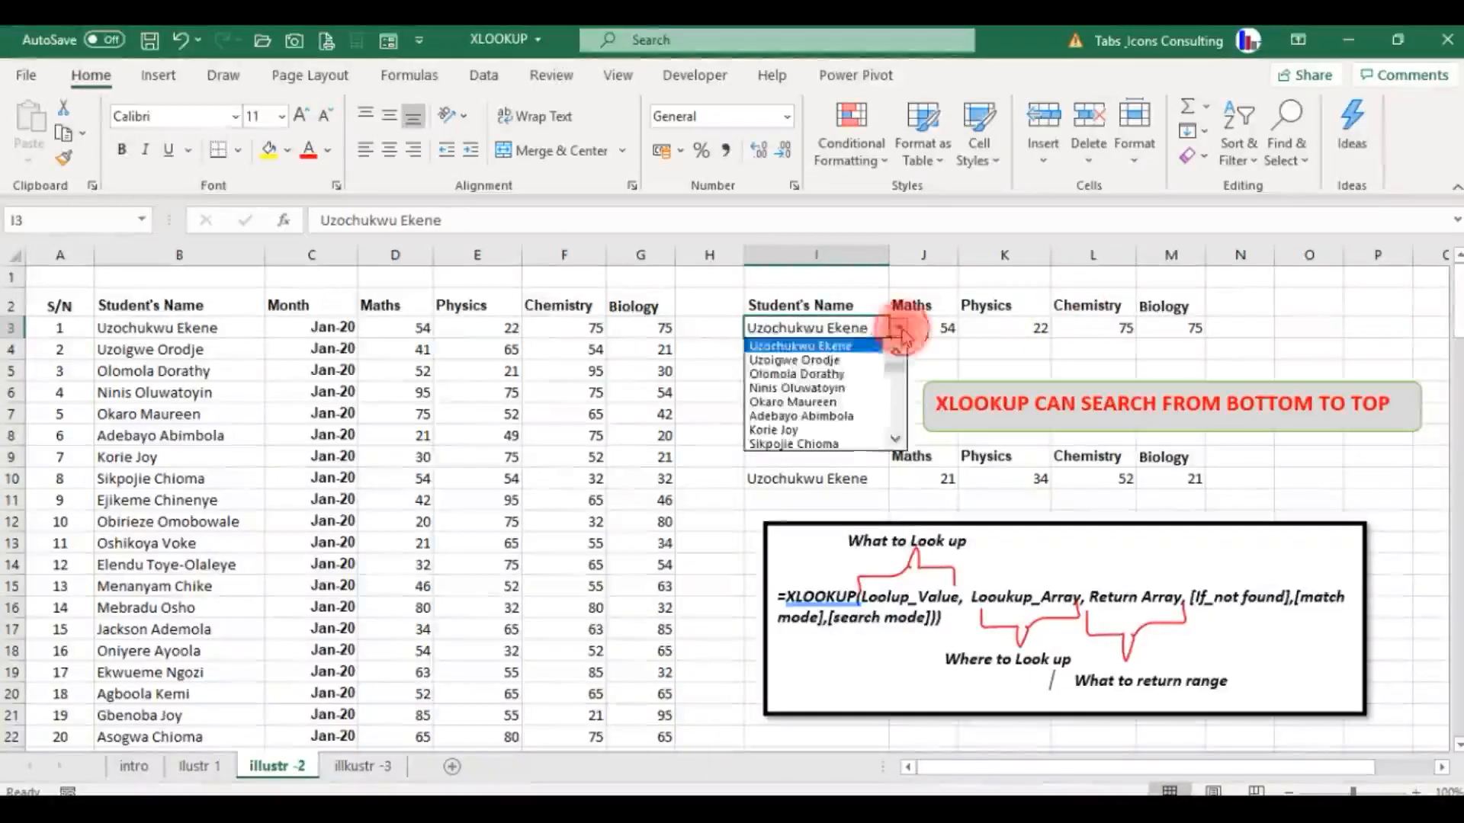
click(854, 389)
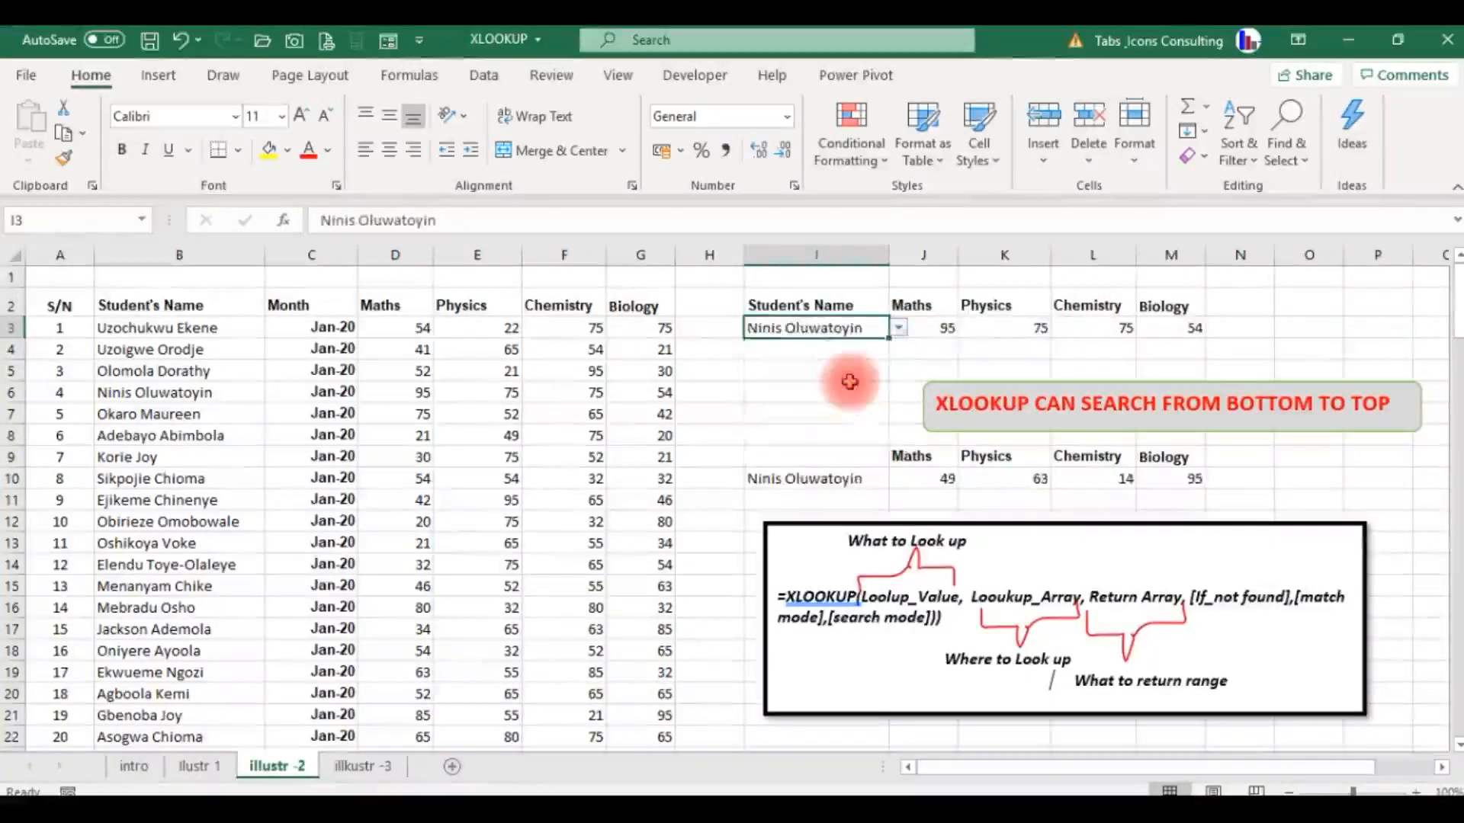
Compare the XLOOKUP results starting in J3 and J10, and briefly view the illkustr -3 sheet.
click(942, 328)
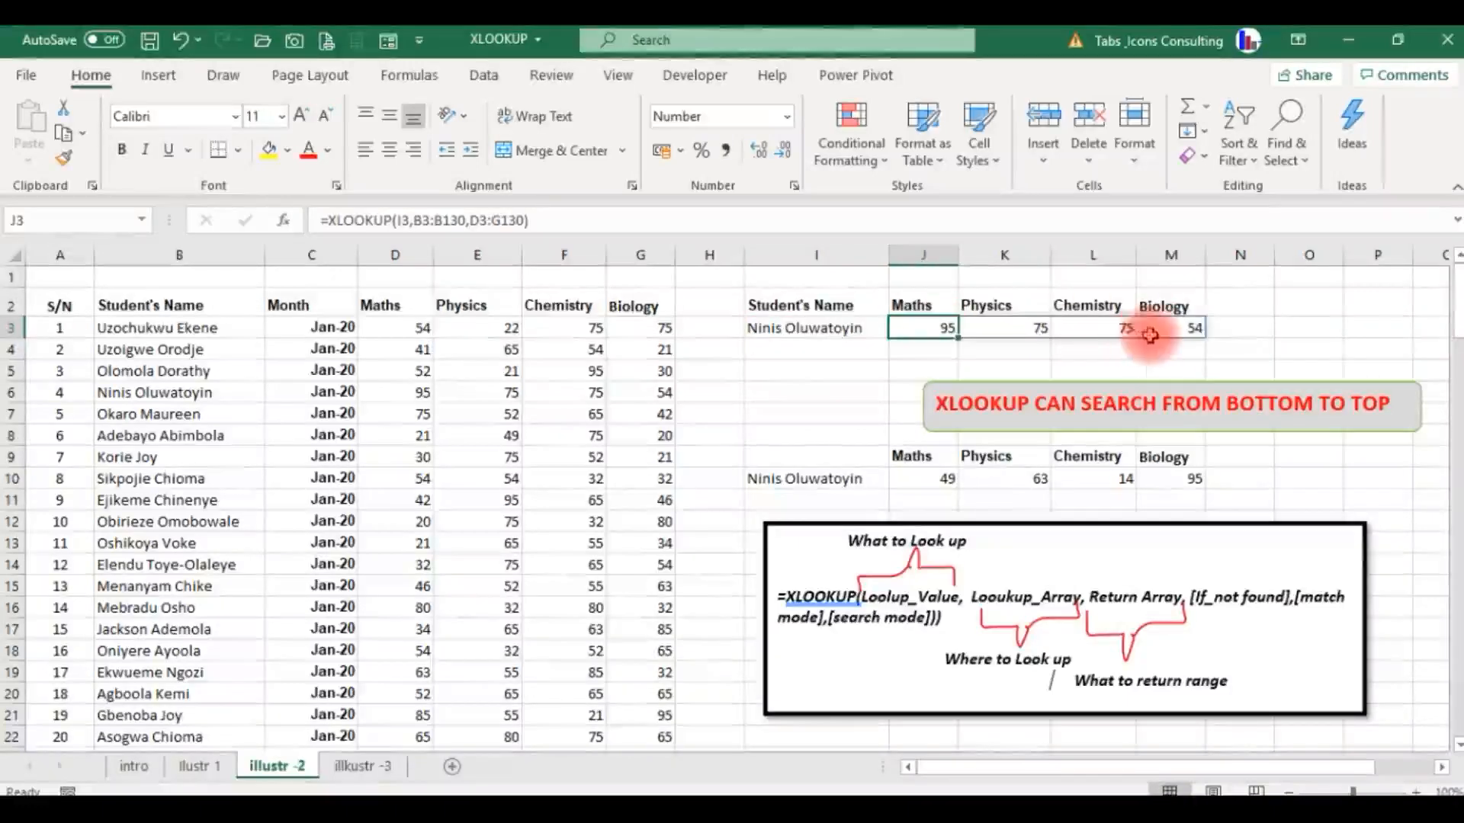
click(939, 480)
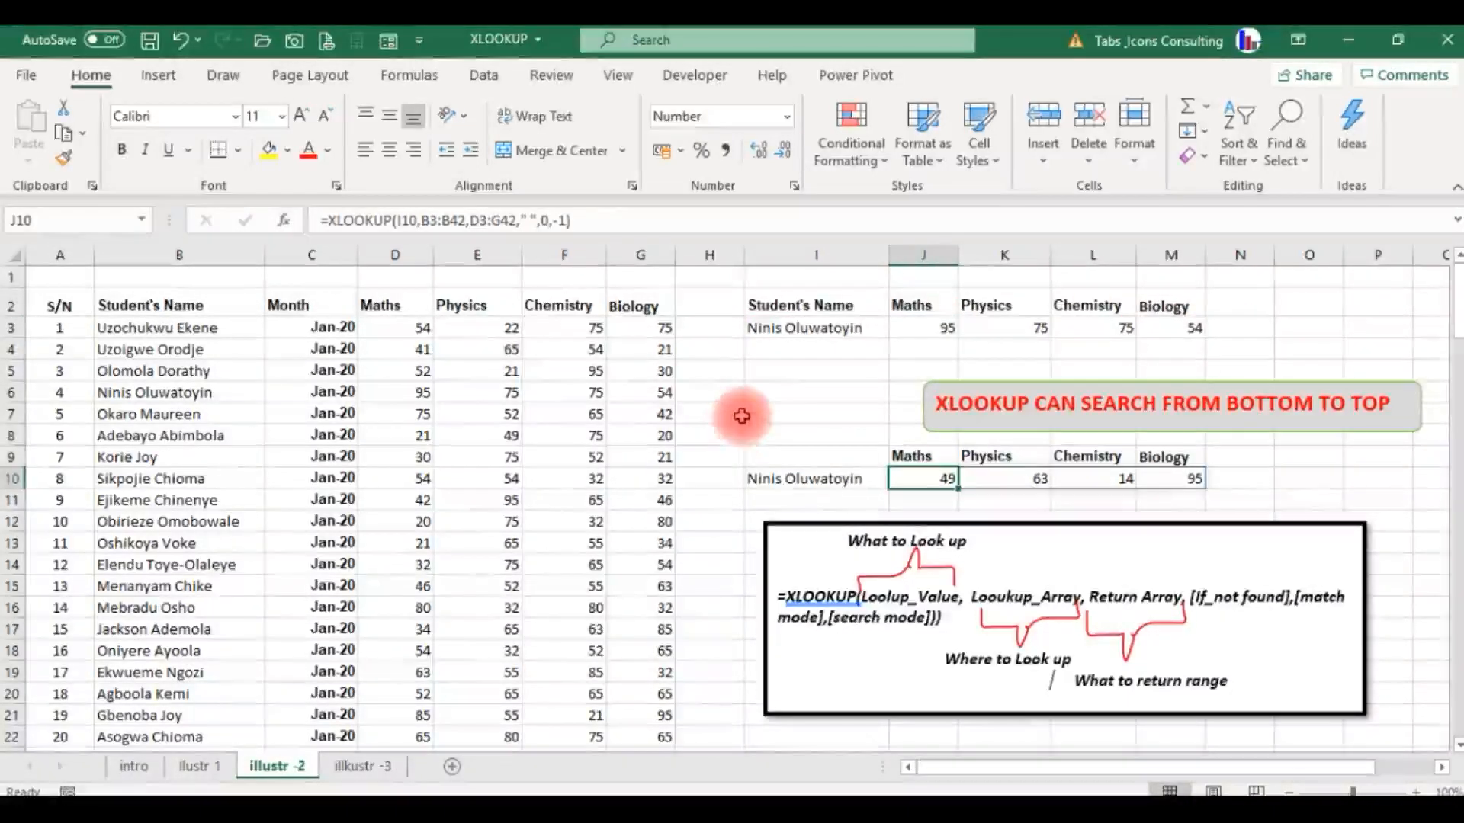
click(379, 768)
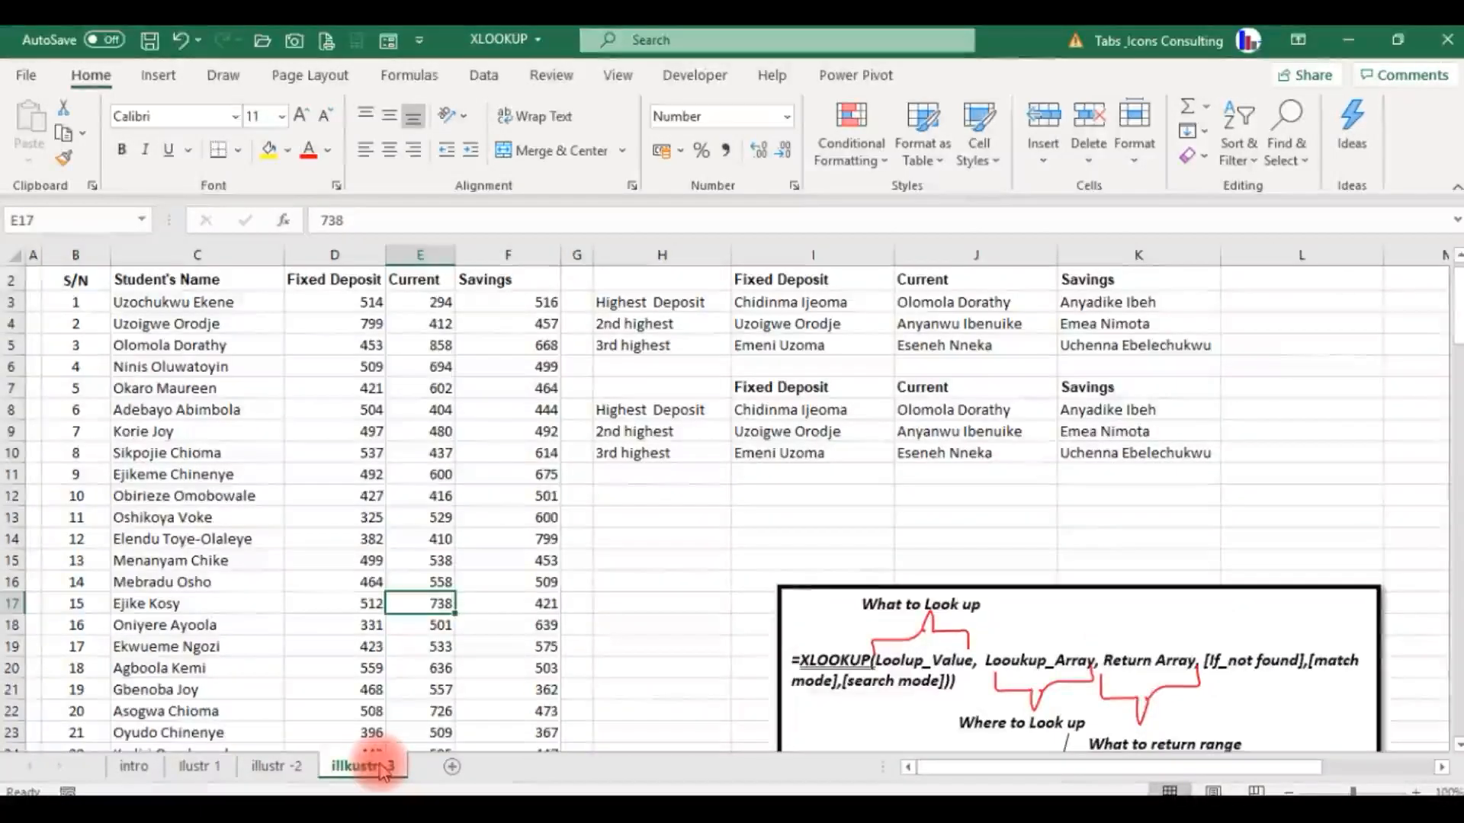
click(293, 771)
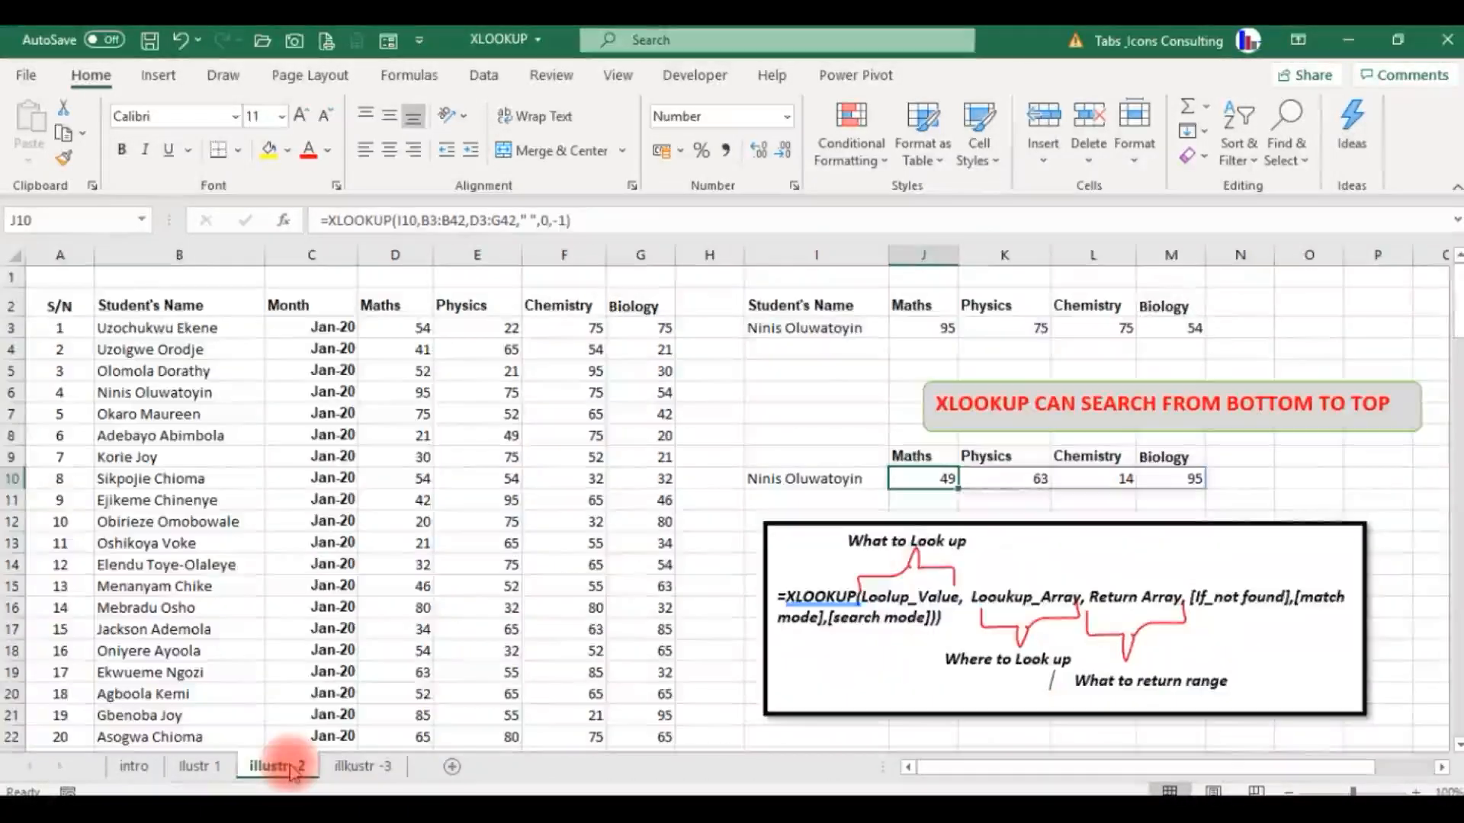